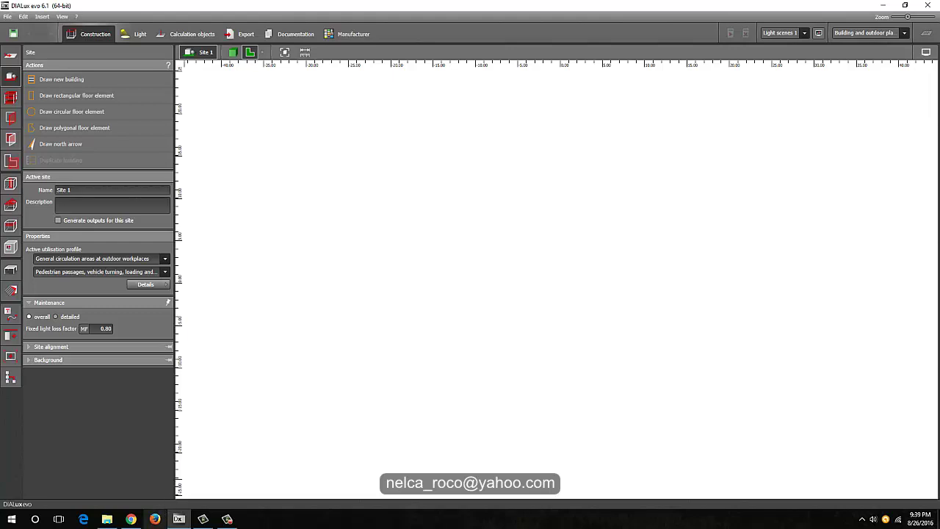
# Check the Power House.jpg sketch in the browser e-mail, and draw a vertical reference line about 17.5 m long in DIALux evo's site plan
pyautogui.click(125, 509)
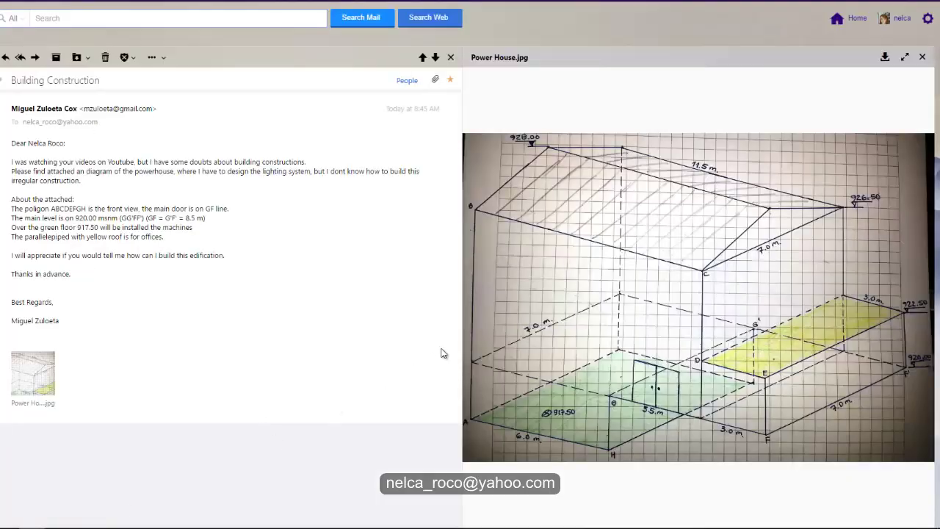
pyautogui.moveTo(570, 398)
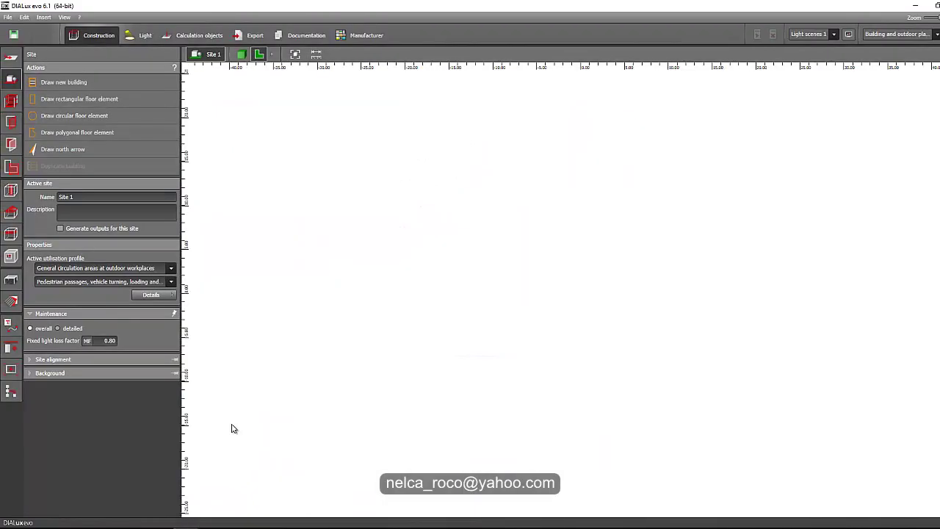
pyautogui.click(11, 326)
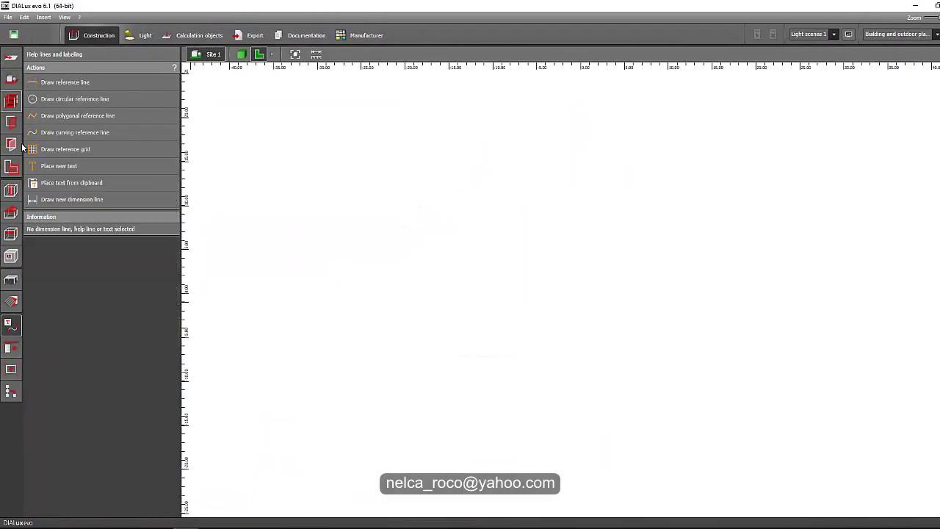
pyautogui.click(57, 84)
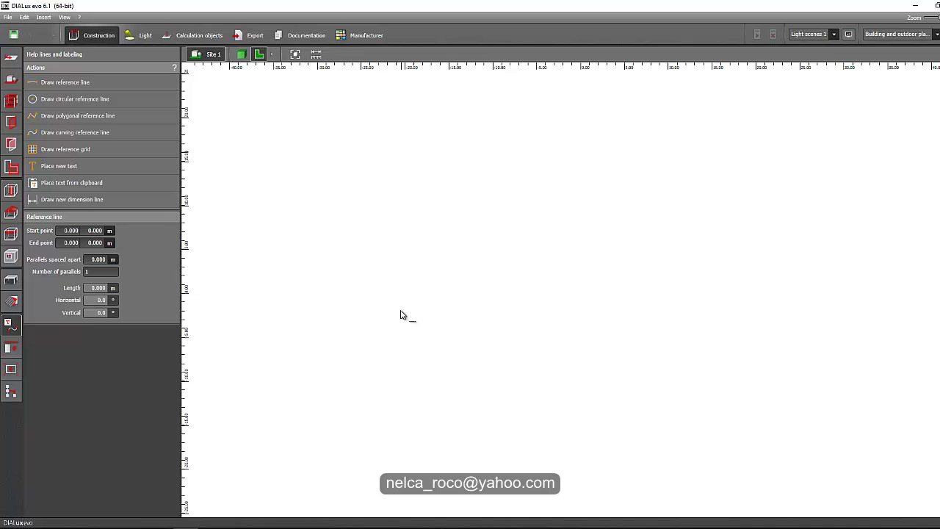
pyautogui.click(401, 151)
pyautogui.click(401, 306)
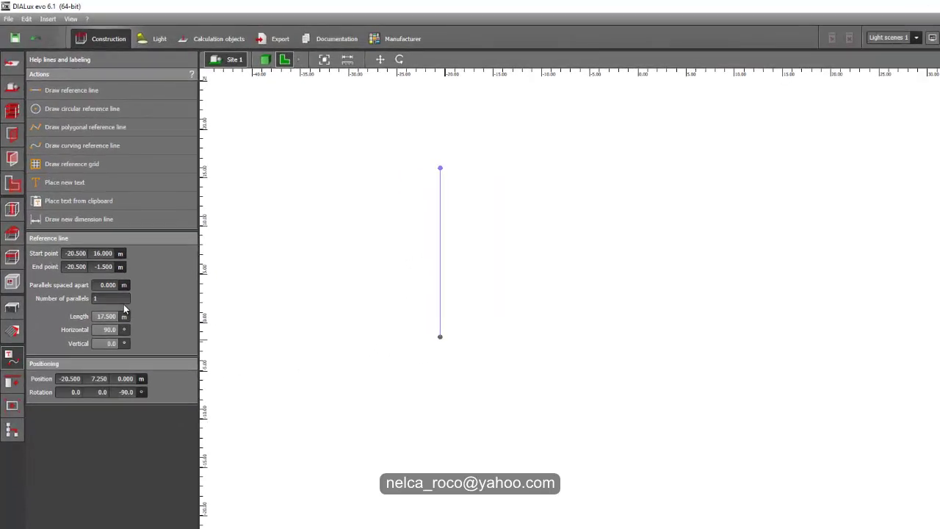
# Add one parallel to the vertical reference line, spaced 7 m apart
pyautogui.click(111, 284)
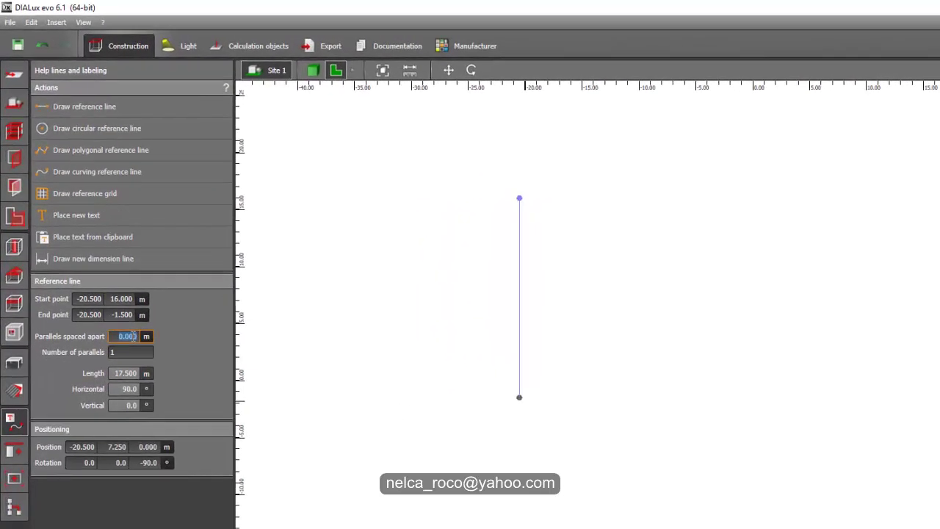
pyautogui.write('7')
pyautogui.press('Return')
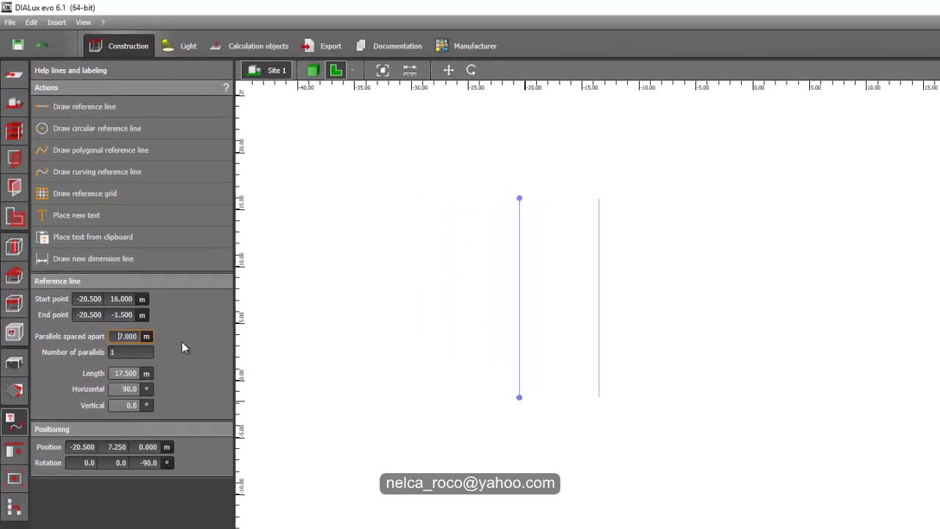
pyautogui.click(410, 269)
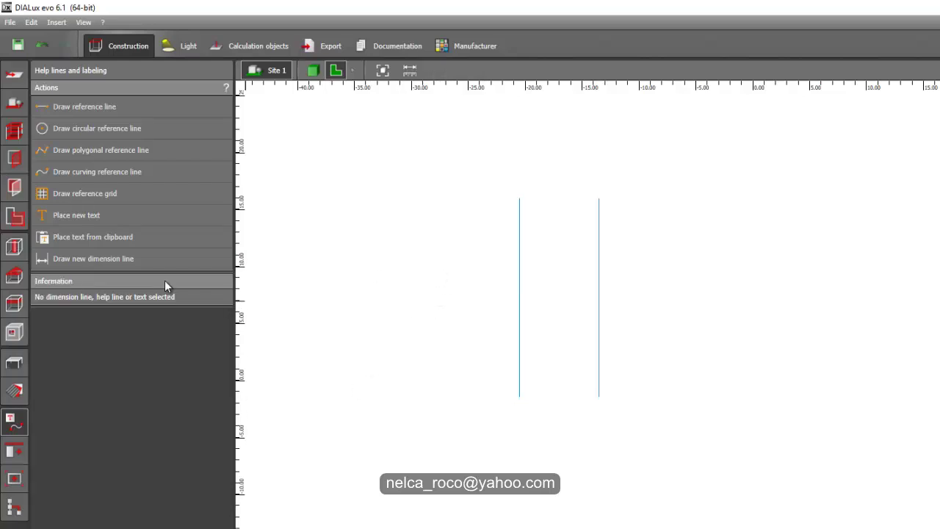
# Draw a horizontal reference line about 13.5 m long from the first vertical line, with one parallel spaced -6 m so it lies below
pyautogui.click(80, 106)
pyautogui.click(519, 226)
pyautogui.click(675, 228)
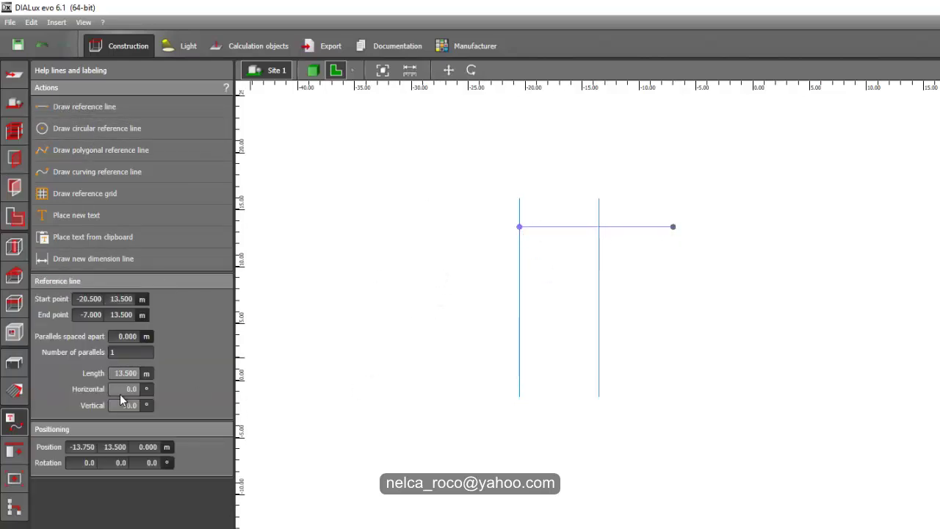
pyautogui.write('6')
pyautogui.press('Return')
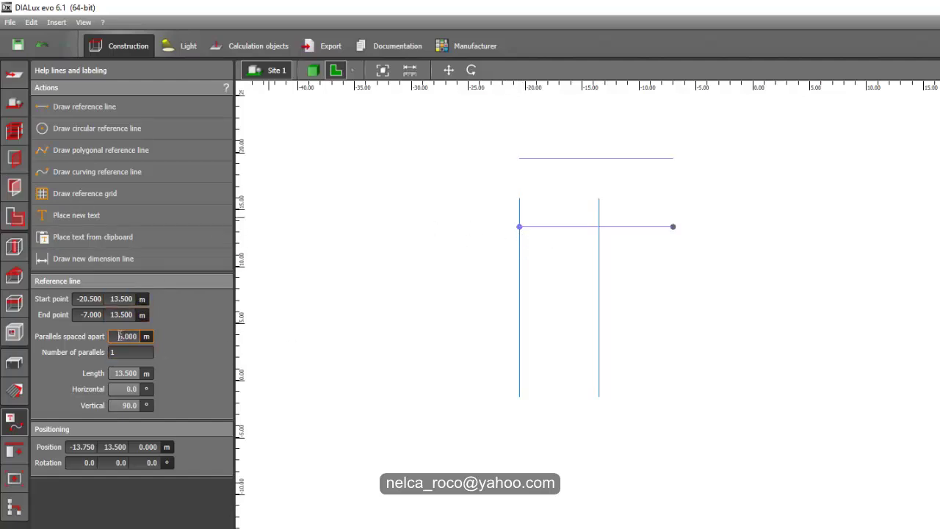
pyautogui.write('-')
pyautogui.press('Return')
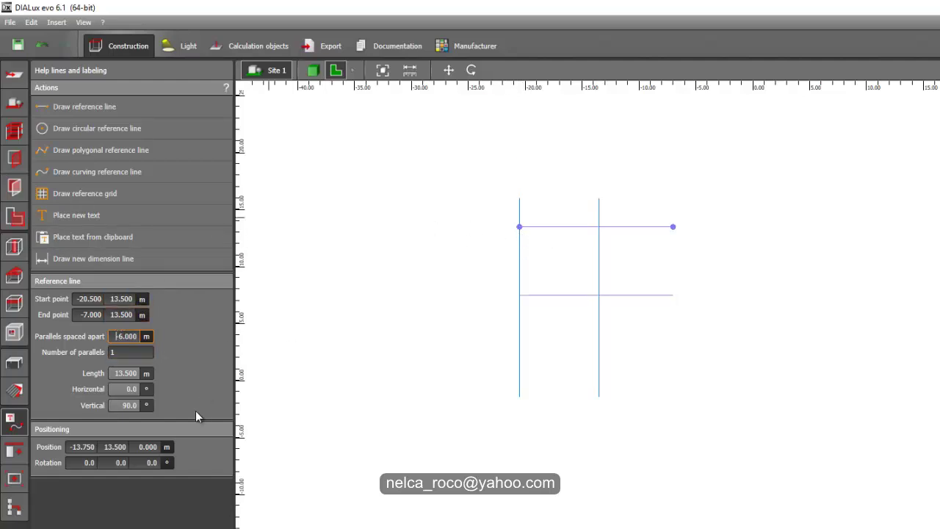
pyautogui.click(301, 351)
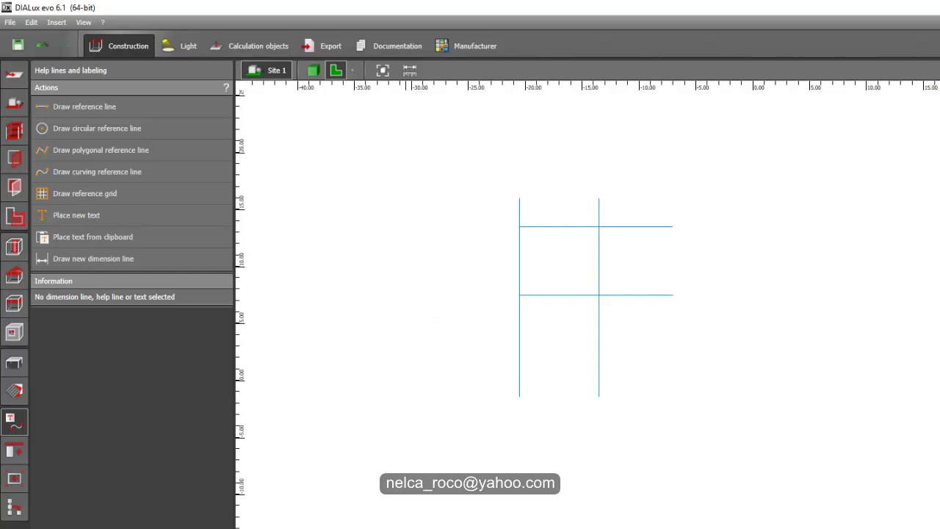
# Recheck the e-mailed sketch, and draw a reference line about 10.5 m long down the first vertical line with a parallel spaced 11.5 m apart
pyautogui.hotkey('alt', 'Tab')
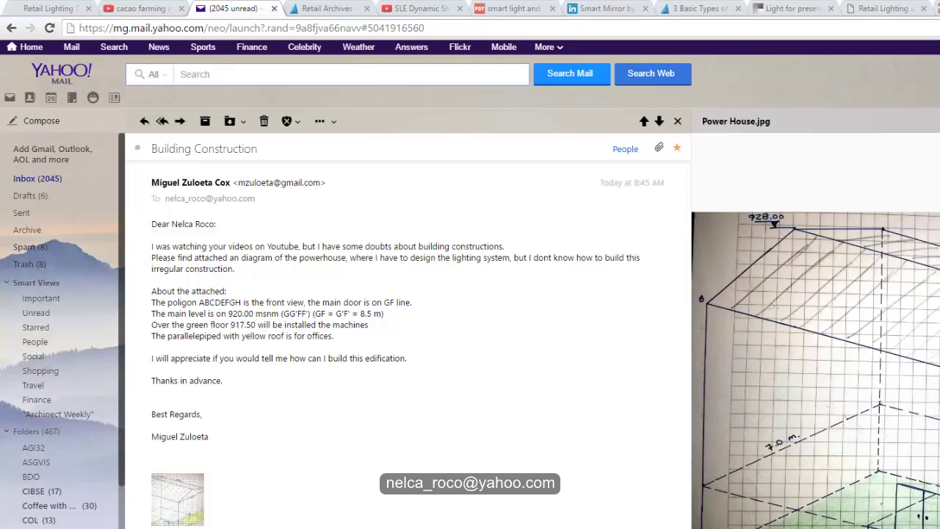
pyautogui.hotkey('alt', 'Tab')
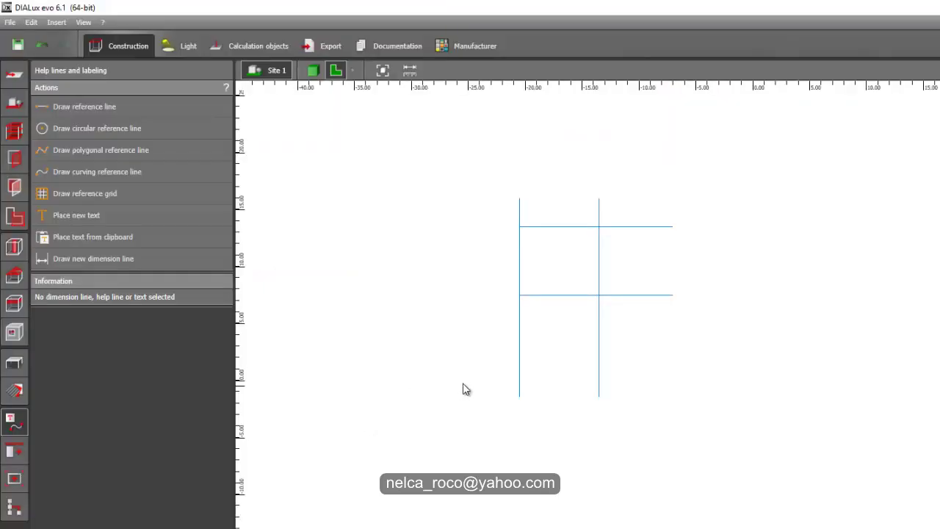
pyautogui.click(116, 107)
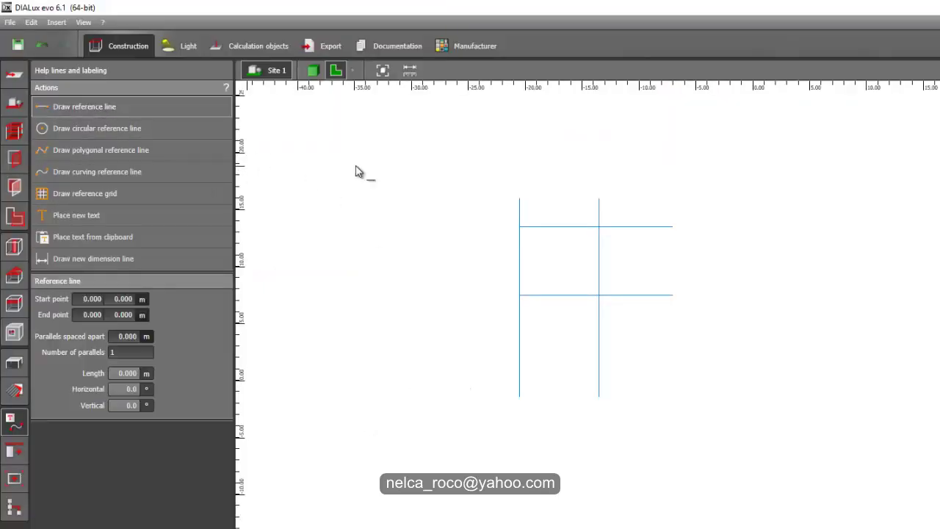
pyautogui.click(519, 226)
pyautogui.click(520, 386)
pyautogui.moveTo(520, 386); pyautogui.dragTo(520, 346)
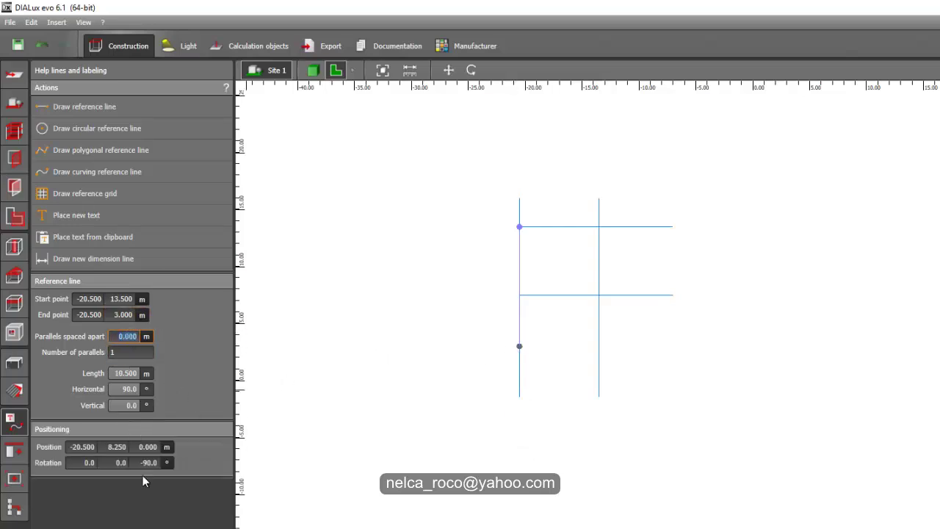
pyautogui.write('11.5')
pyautogui.press('Return')
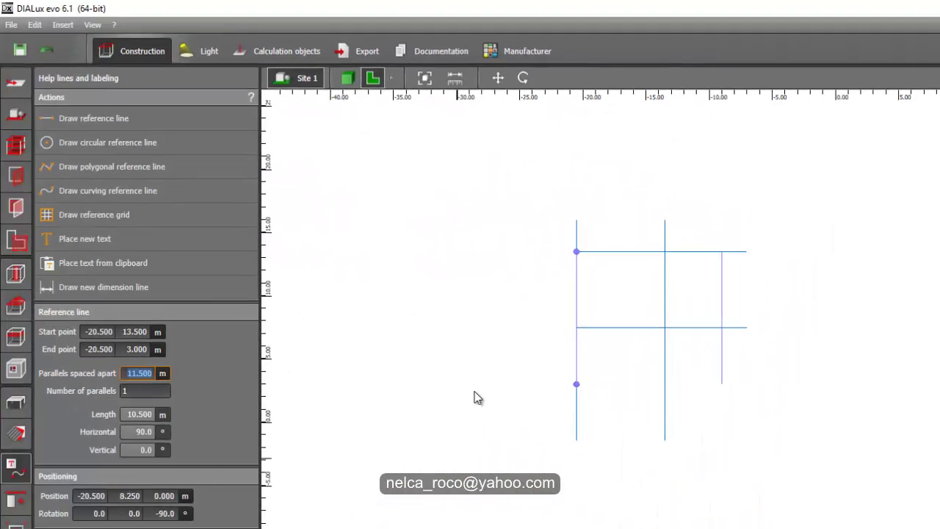
pyautogui.click(466, 269)
# Draw a reference line about 8.5 m long over the 11.5 m parallel from its upper end, with its own parallel spaced 3 m apart
pyautogui.click(206, 118)
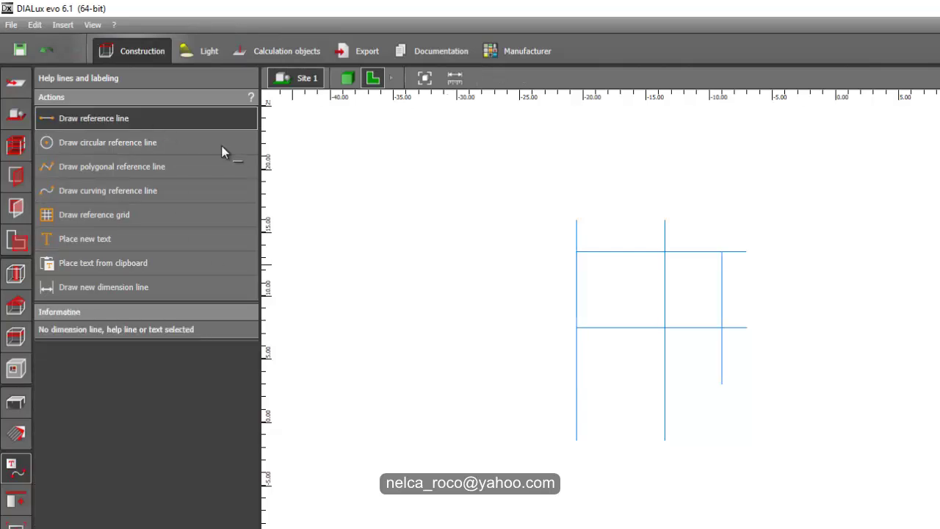
pyautogui.click(722, 252)
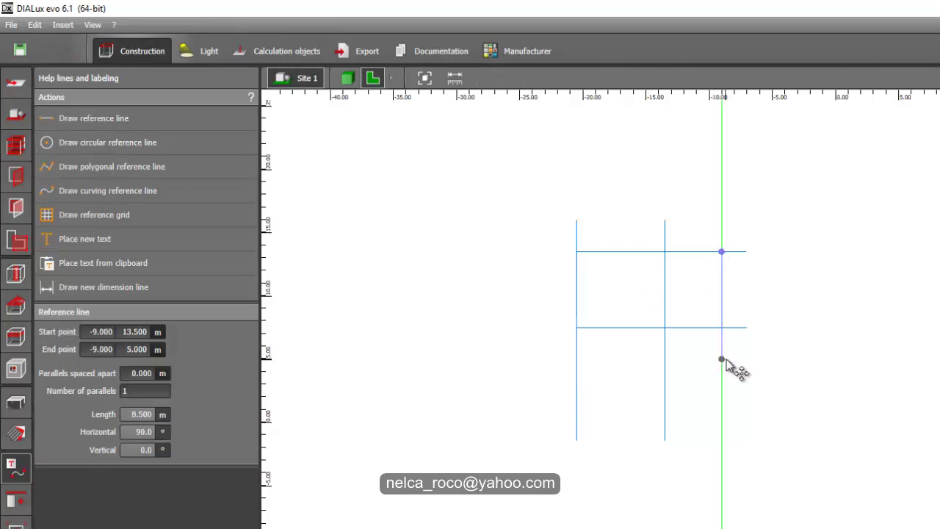
pyautogui.click(722, 359)
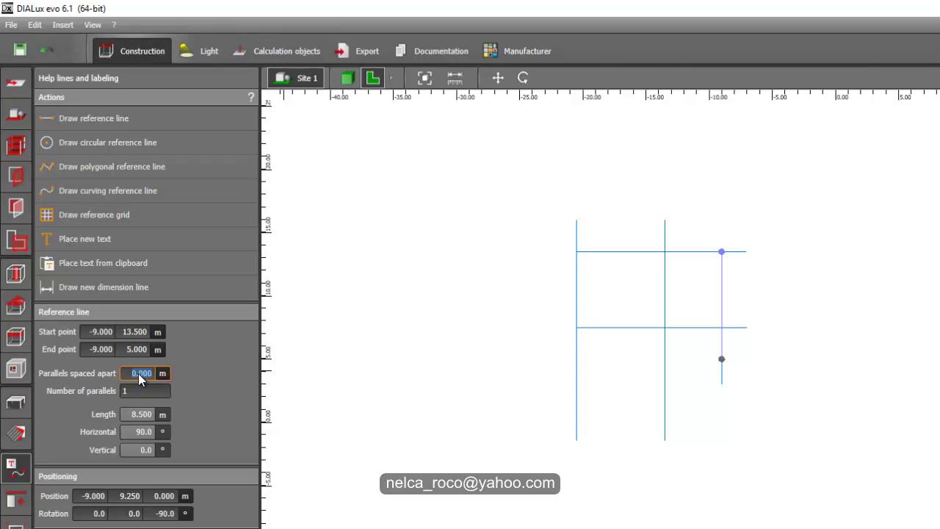
pyautogui.write('3')
pyautogui.press('Return')
pyautogui.click(451, 302)
# Extend the upper horizontal reference line and its parallel past the last vertical line, to a length of about 16.25 m
pyautogui.moveTo(491, 305); pyautogui.dragTo(508, 409, button='middle')
pyautogui.scroll(3, 543, 439)
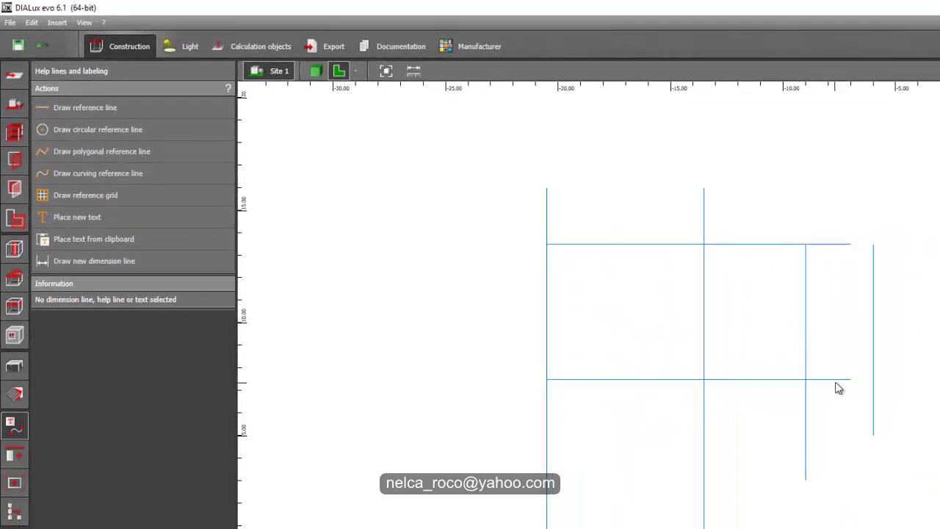
pyautogui.click(845, 380)
pyautogui.click(840, 257)
pyautogui.moveTo(851, 244); pyautogui.dragTo(920, 244)
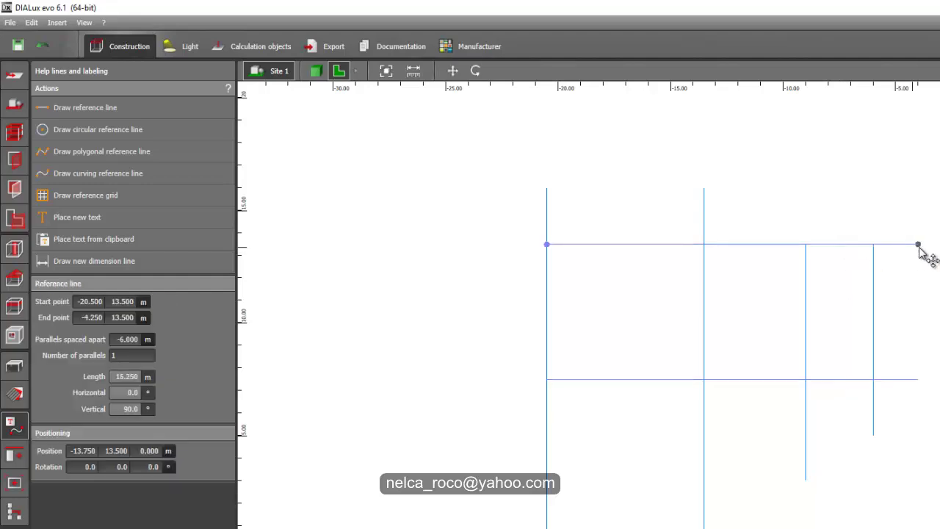
pyautogui.click(935, 307)
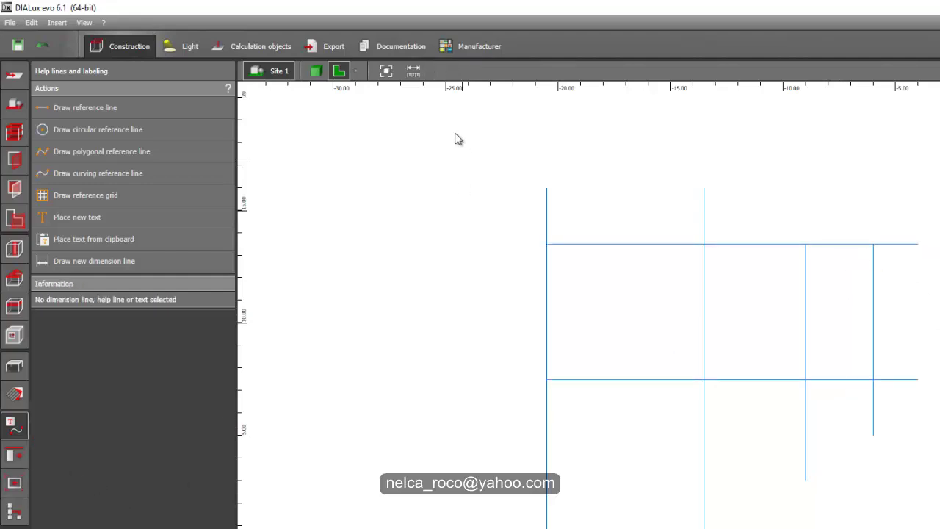
# Measure from the upper corner of the first vertical reference line to the second vertical, the lower horizontal and the third vertical line
pyautogui.click(414, 70)
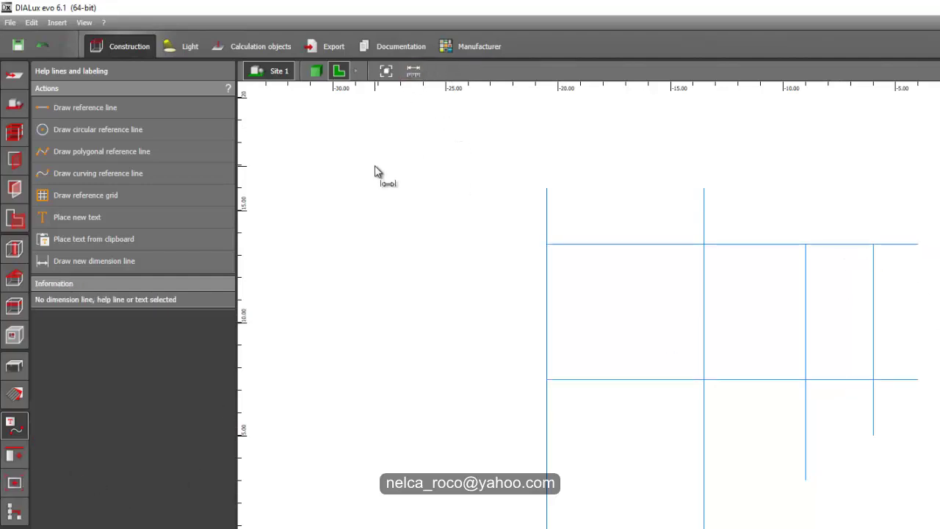
pyautogui.click(547, 243)
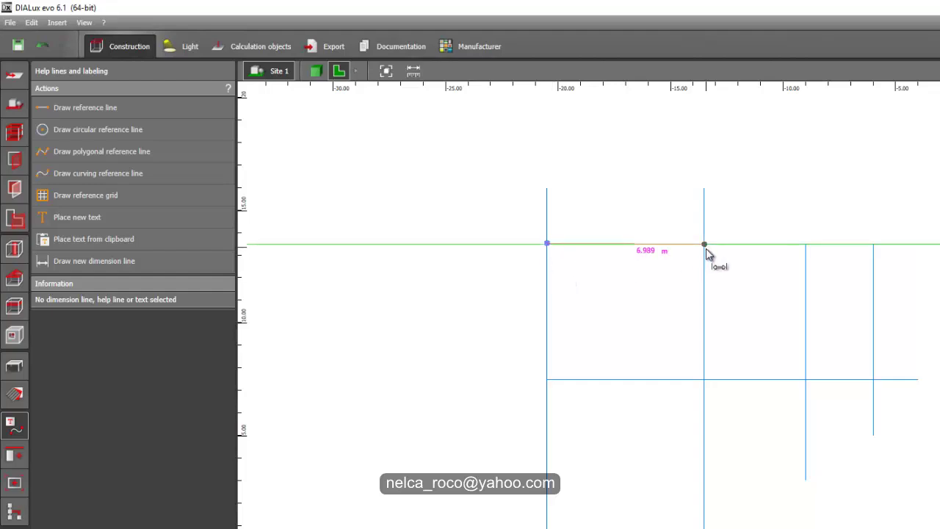
pyautogui.click(706, 246)
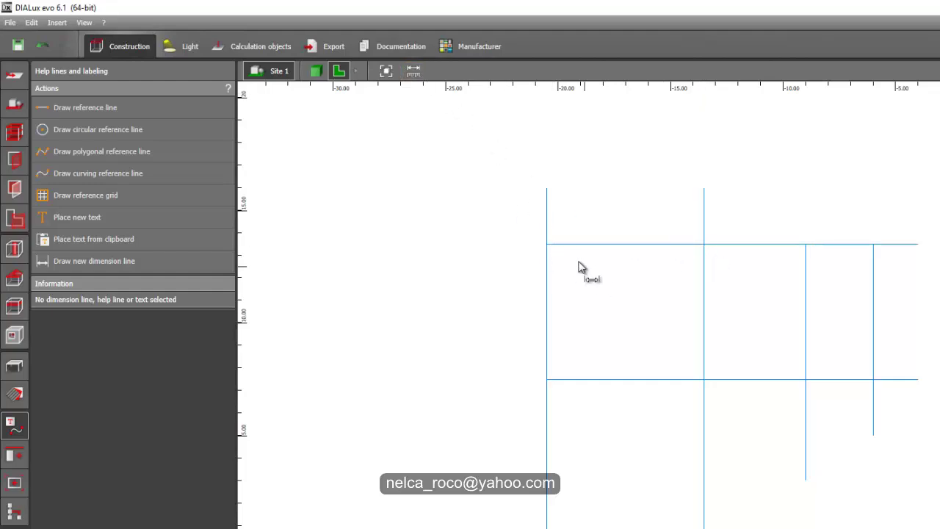
pyautogui.click(547, 243)
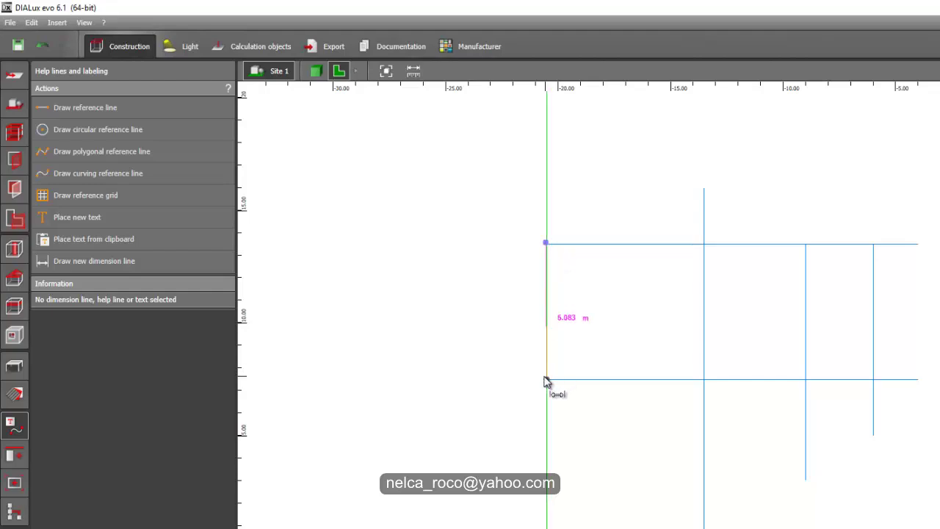
pyautogui.click(547, 379)
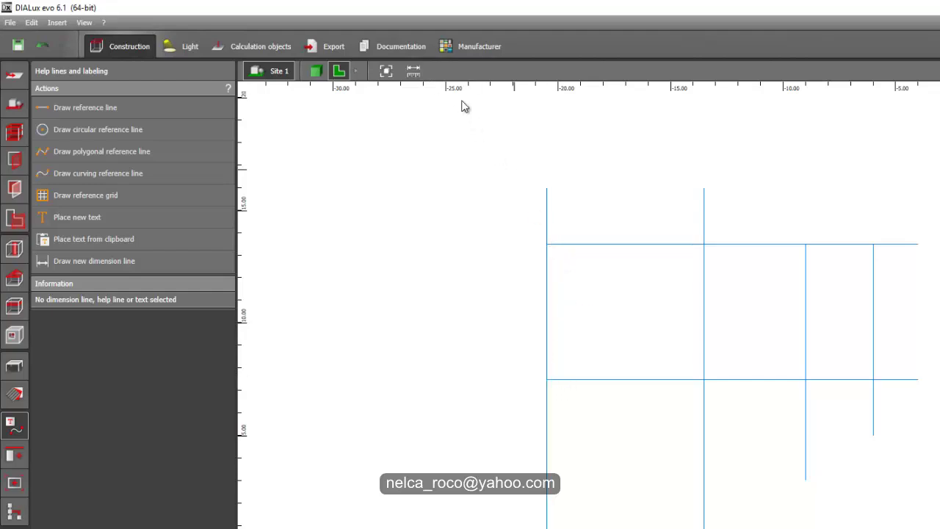
pyautogui.click(547, 244)
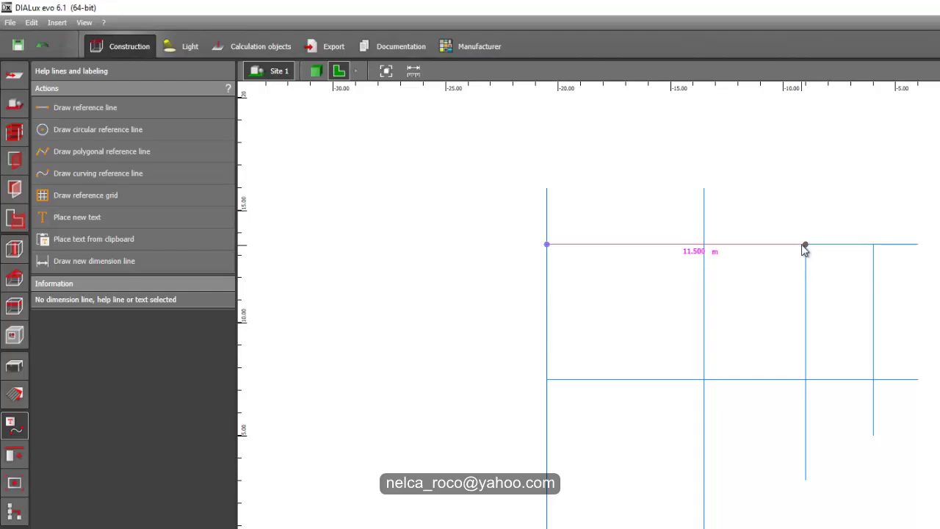
pyautogui.press('Escape')
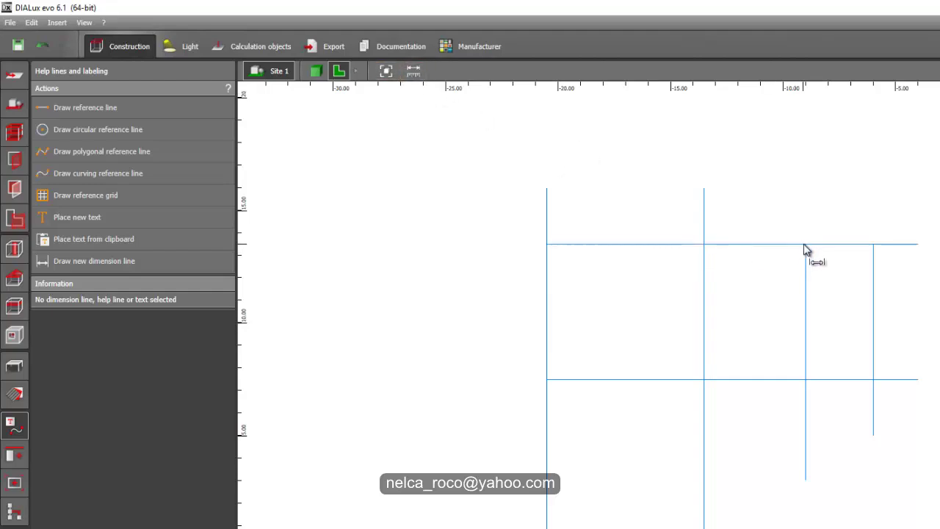
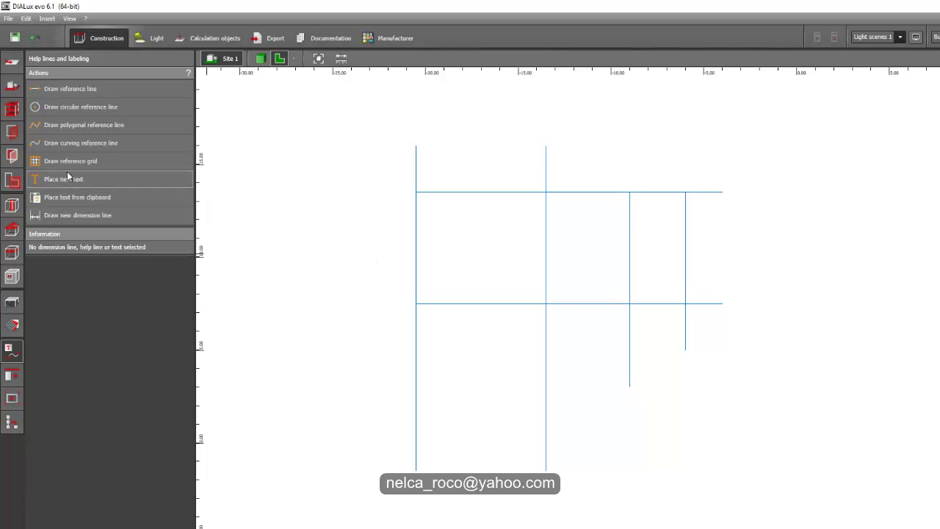
# Draw a new building contour over the first bay of the reference lines, about 7 m by 6 m, and close the polygon
pyautogui.click(11, 85)
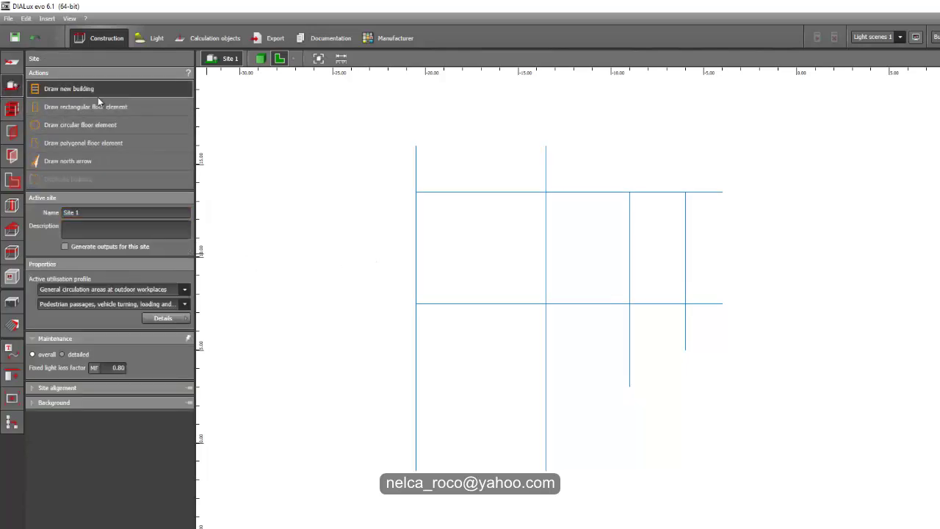
pyautogui.click(69, 88)
pyautogui.click(416, 193)
pyautogui.click(546, 192)
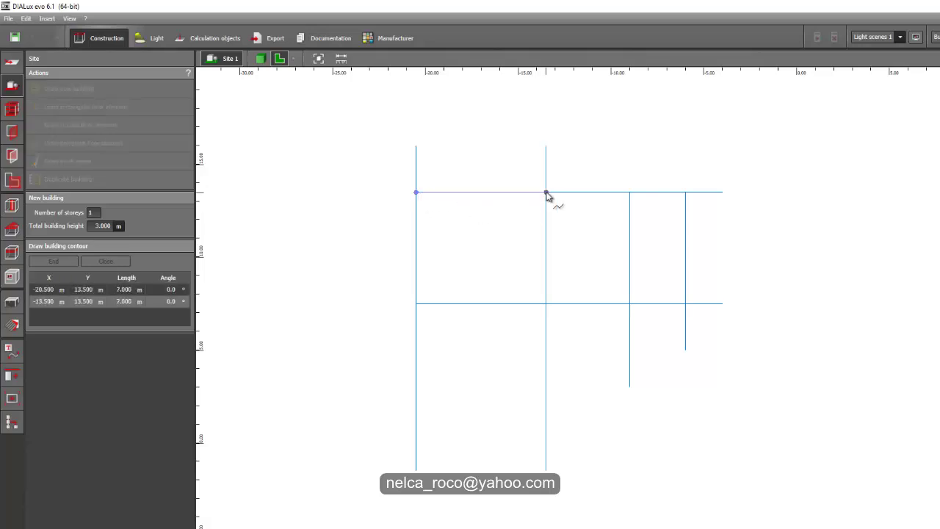
pyautogui.scroll(3, 543, 307)
pyautogui.click(555, 303)
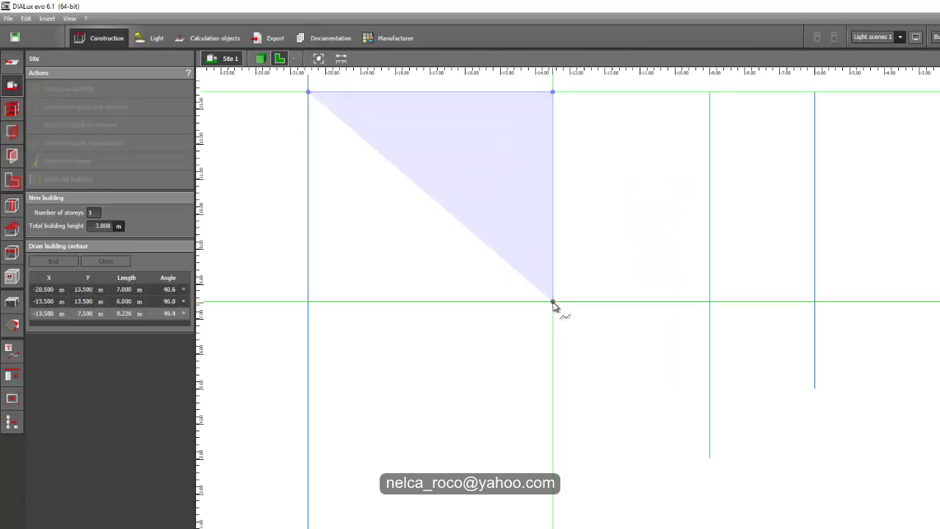
pyautogui.click(309, 302)
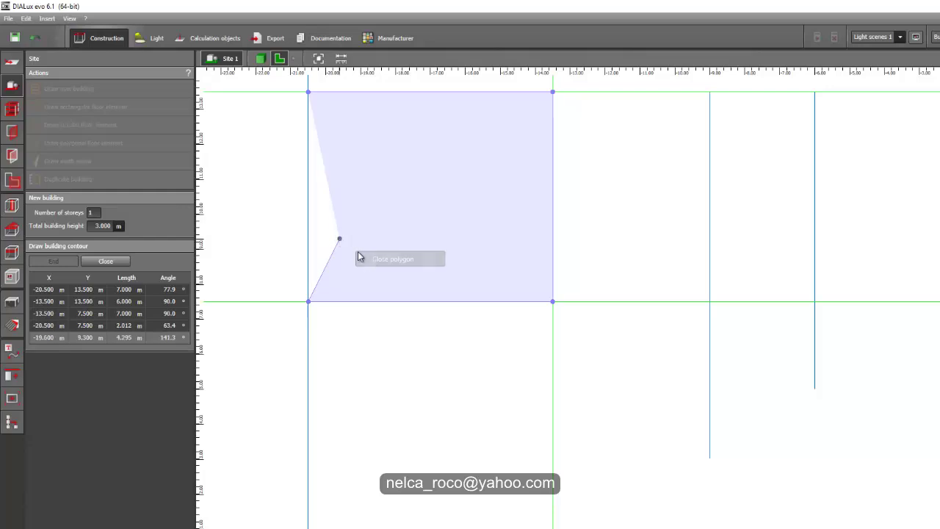
pyautogui.click(359, 254)
pyautogui.rightClick(361, 247)
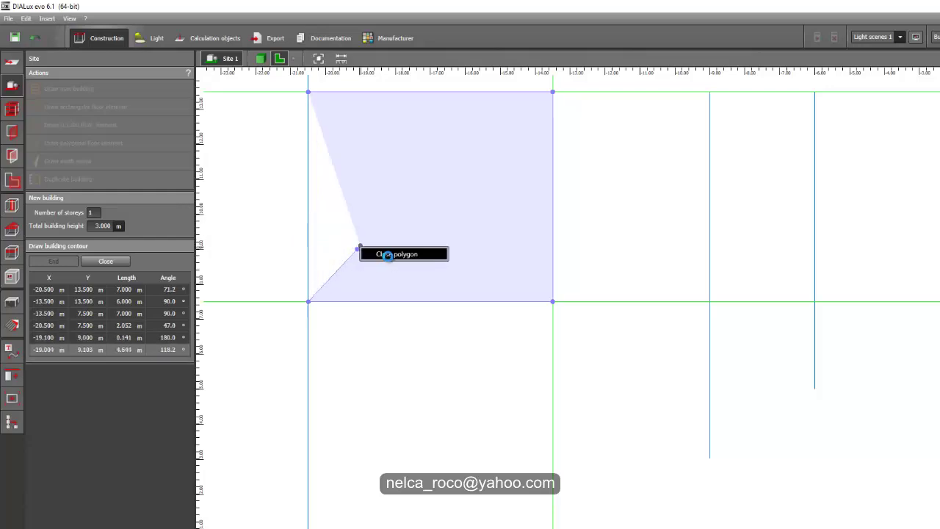
pyautogui.click(385, 254)
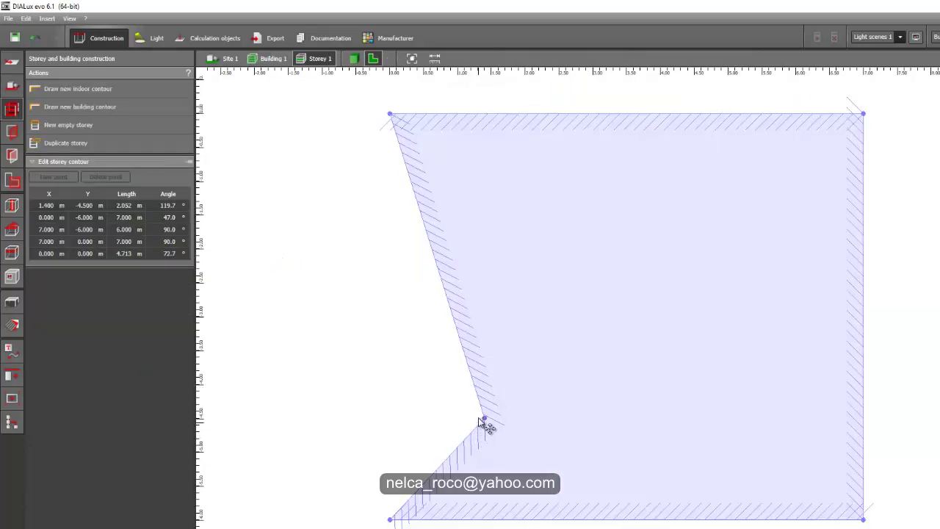
# Delete the stray inward point from the storey contour, leaving a plain rectangle, and deselect the contour
pyautogui.rightClick(482, 419)
pyautogui.click(498, 436)
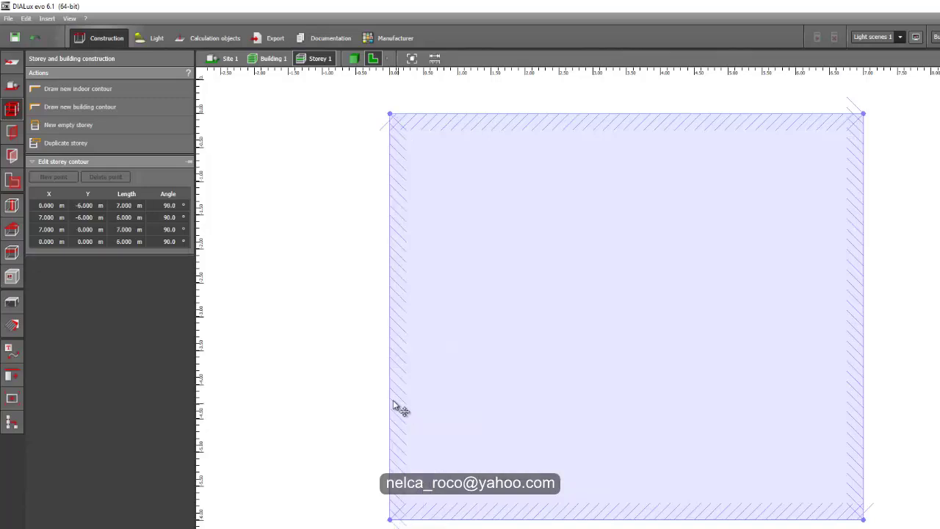
pyautogui.click(272, 284)
# Draw a closed rectangular indoor contour about 6.7 m by 5.75 m just inside the building outline
pyautogui.click(72, 88)
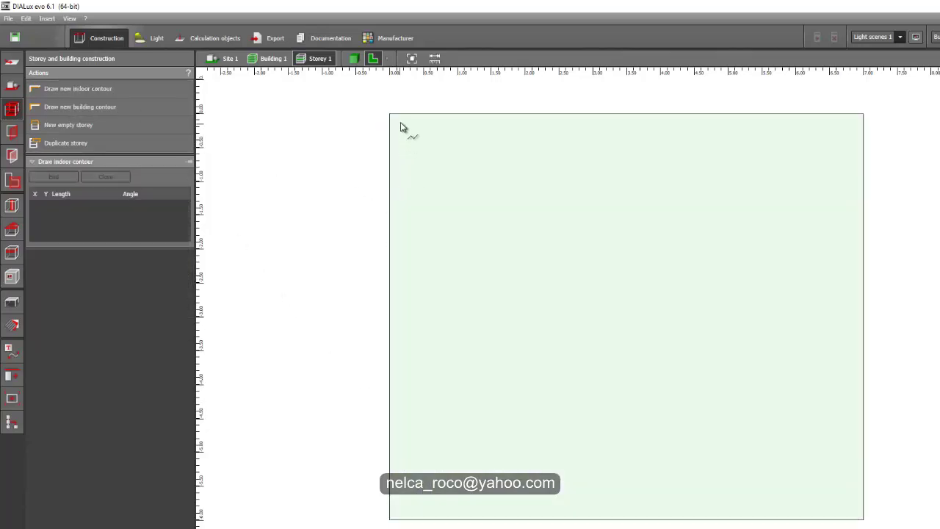
pyautogui.click(400, 122)
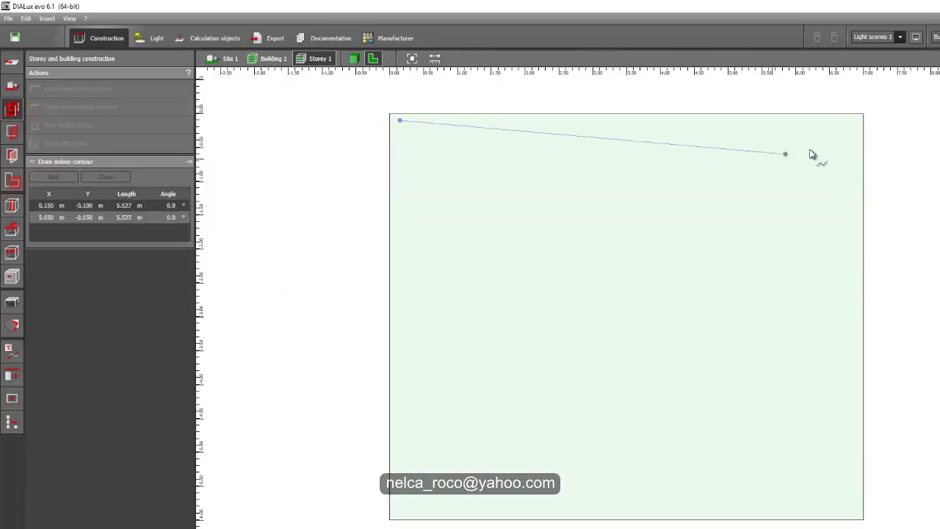
pyautogui.click(856, 123)
pyautogui.click(853, 510)
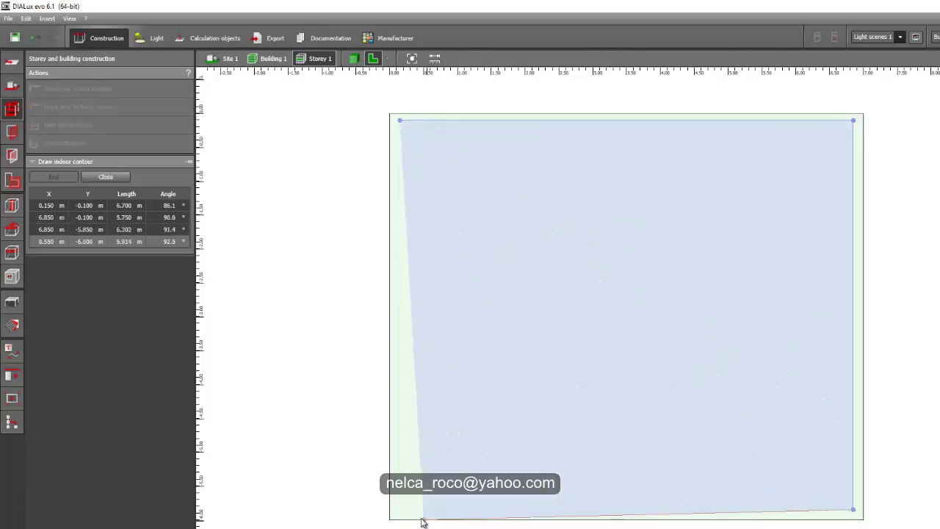
pyautogui.click(401, 510)
pyautogui.rightClick(439, 416)
pyautogui.click(454, 420)
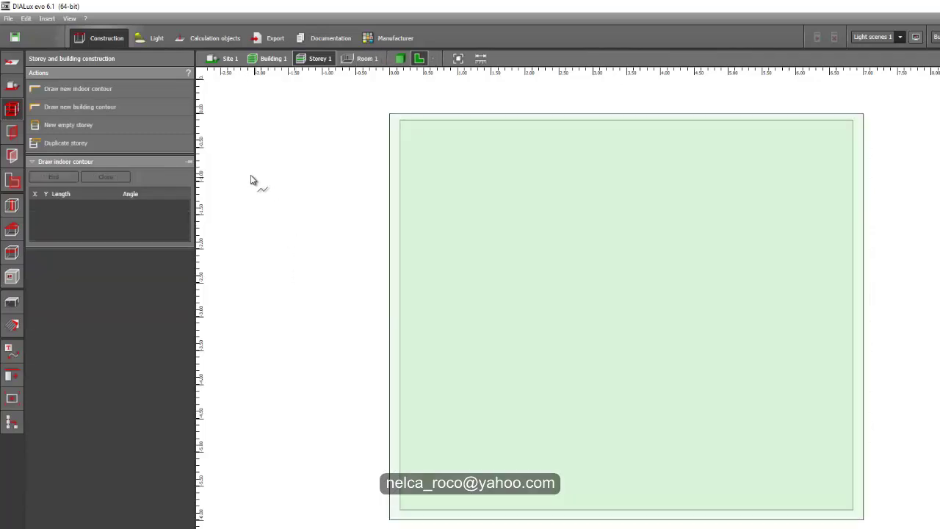
# Set the storey height of Storey 1 to 3 m
pyautogui.click(12, 85)
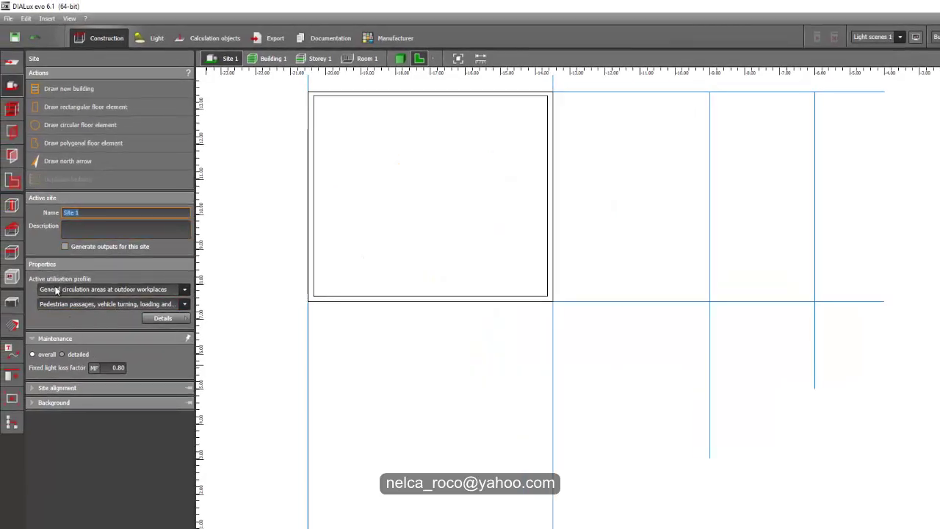
pyautogui.click(12, 111)
pyautogui.click(88, 242)
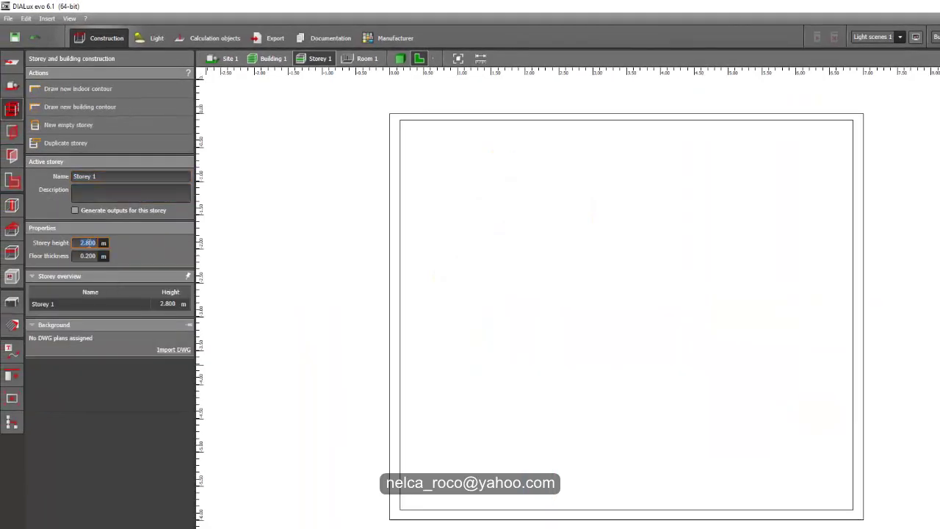
pyautogui.press('Return')
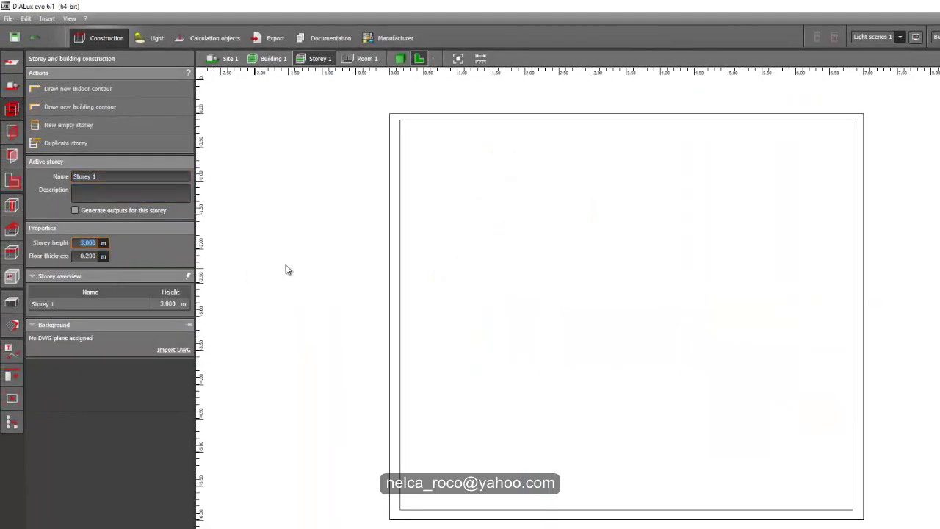
pyautogui.click(324, 243)
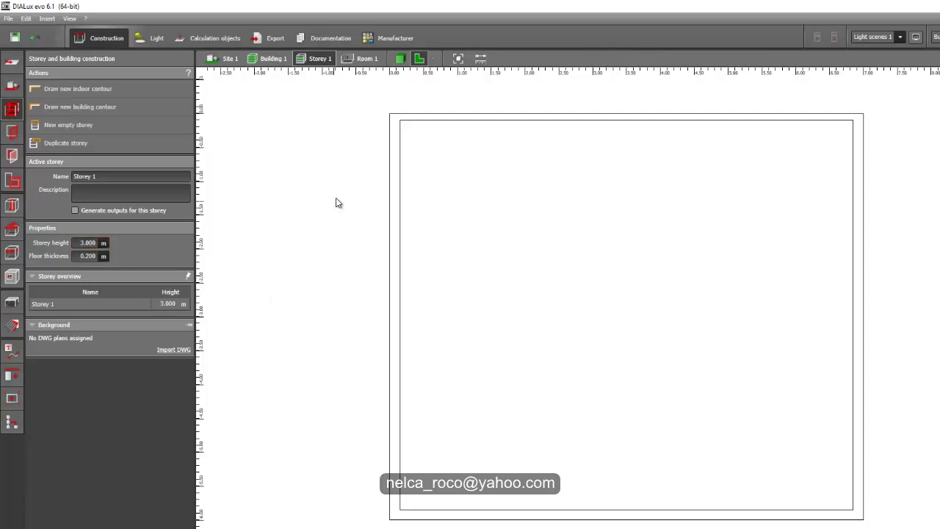
# Examine the walls and interior of Storey 1 in 3D from several angles, and return to the floor plan
pyautogui.scroll(-1, 337, 203)
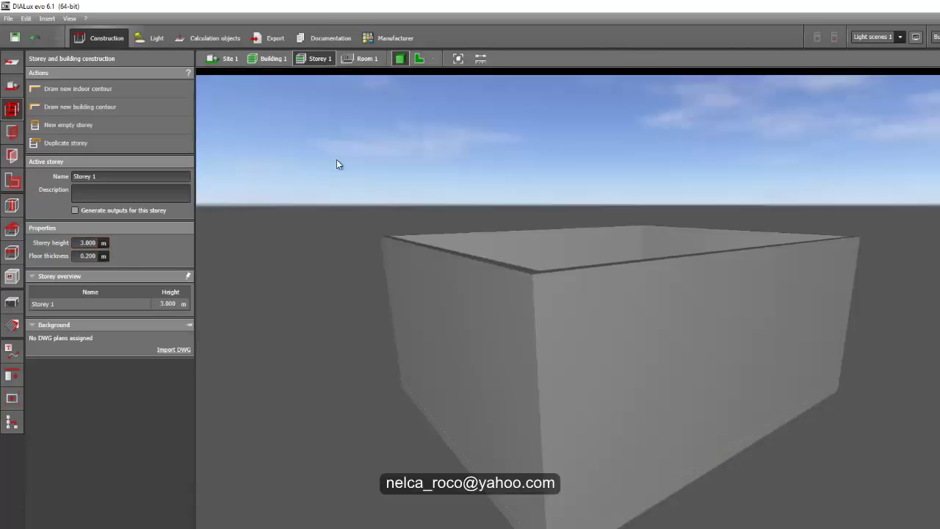
pyautogui.moveTo(336, 160); pyautogui.dragTo(351, 335, button='right')
pyautogui.scroll(-2, 319, 281)
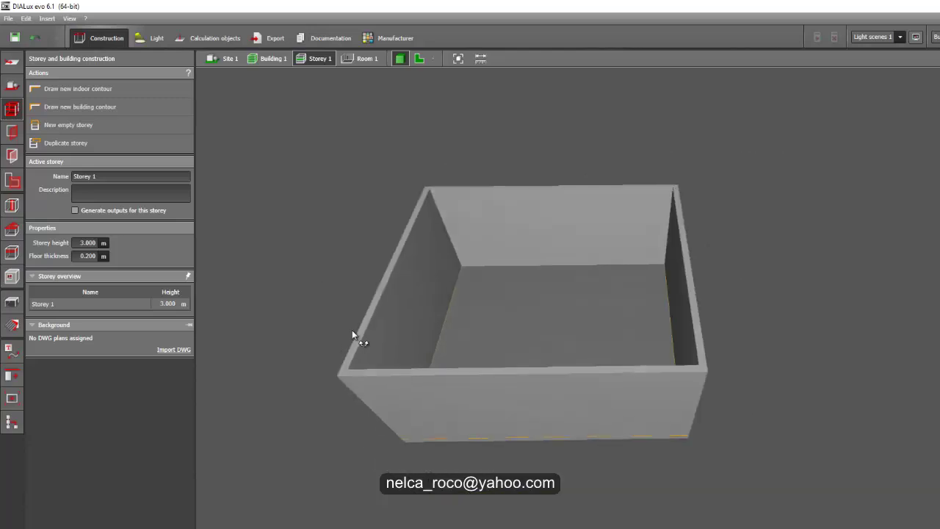
pyautogui.moveTo(352, 335); pyautogui.dragTo(342, 182)
pyautogui.click(420, 59)
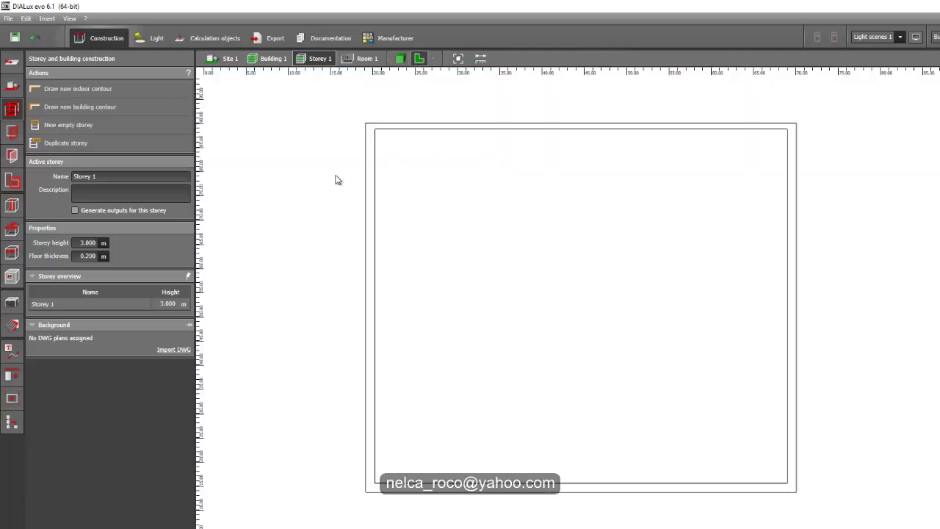
# Draw a rectangular site floor element about 29.5 m by 33.5 m around the building and extend its near edge outward past the building
pyautogui.click(13, 86)
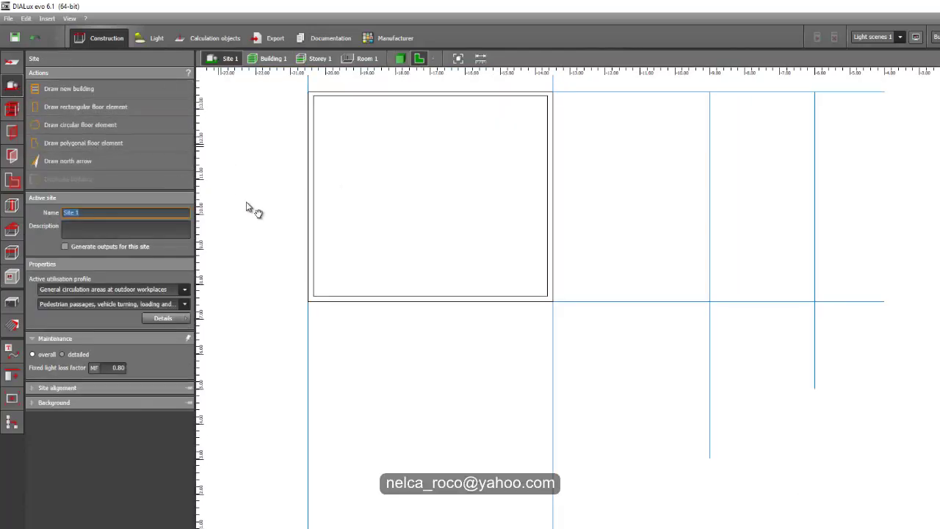
pyautogui.scroll(-6, 273, 216)
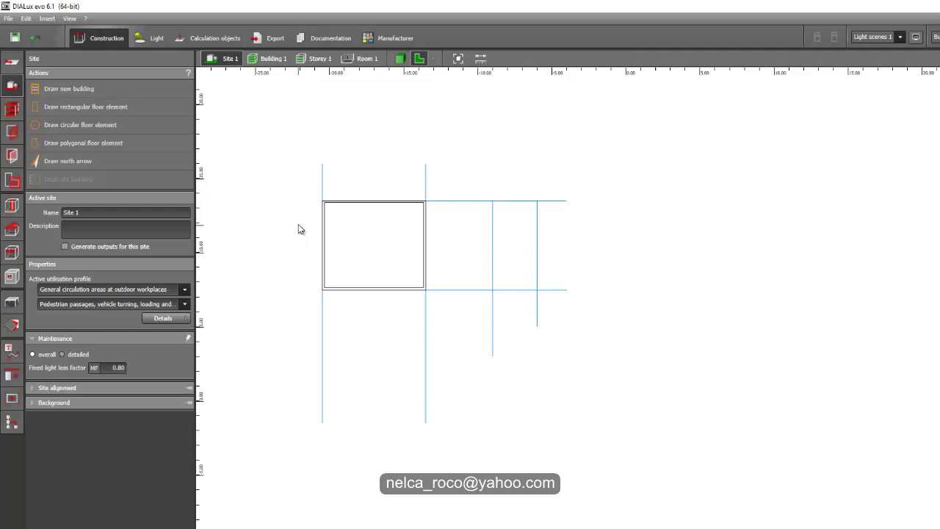
pyautogui.click(68, 109)
pyautogui.click(478, 199)
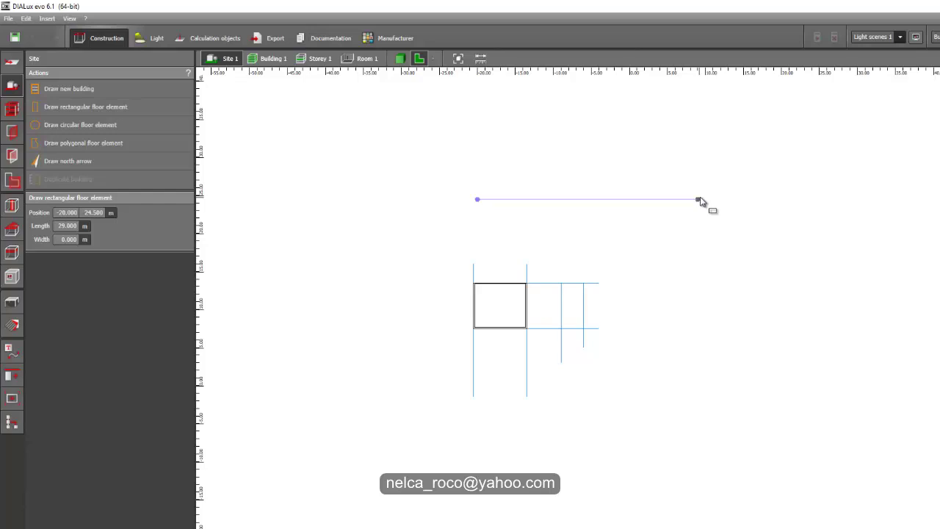
pyautogui.click(700, 200)
pyautogui.click(700, 453)
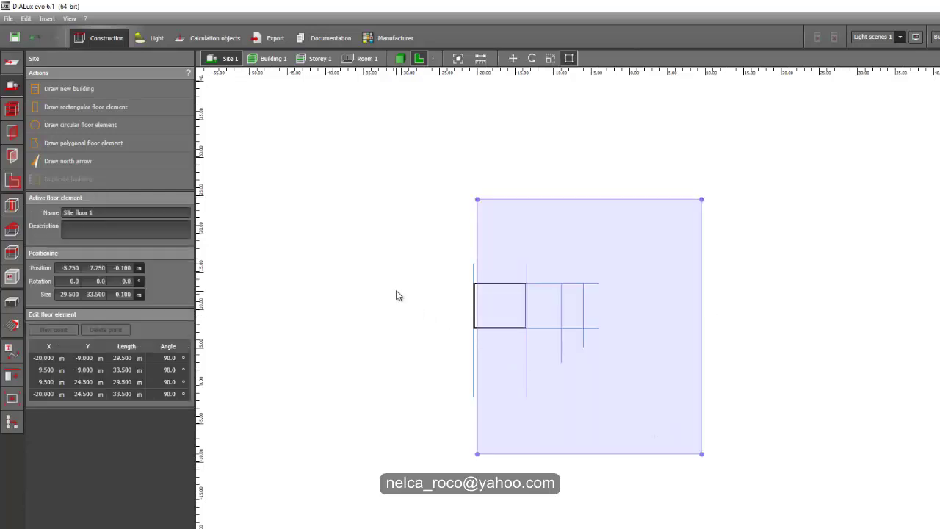
pyautogui.moveTo(466, 256); pyautogui.dragTo(400, 257)
pyautogui.click(338, 263)
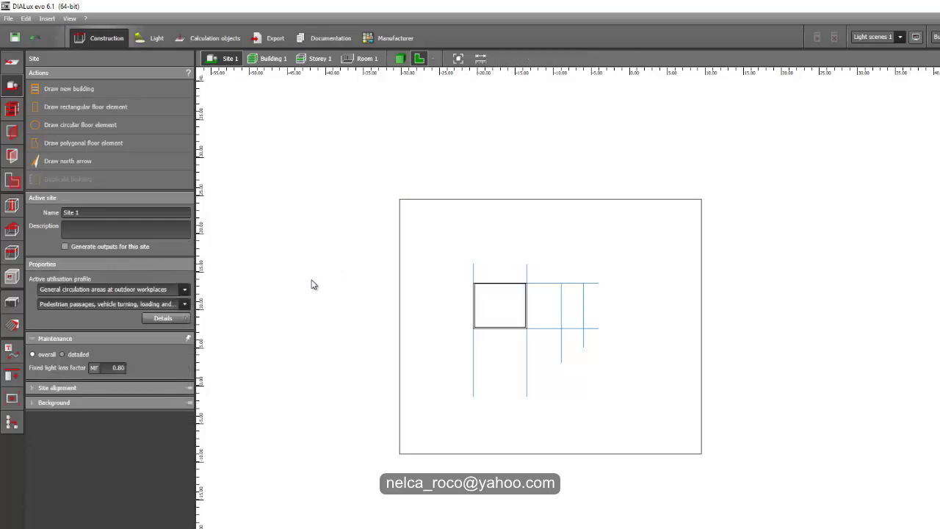
# Inspect the building and its surrounding floor element in the 3D site view
pyautogui.scroll(3, 311, 283)
pyautogui.click(401, 59)
pyautogui.moveTo(377, 305); pyautogui.dragTo(384, 103)
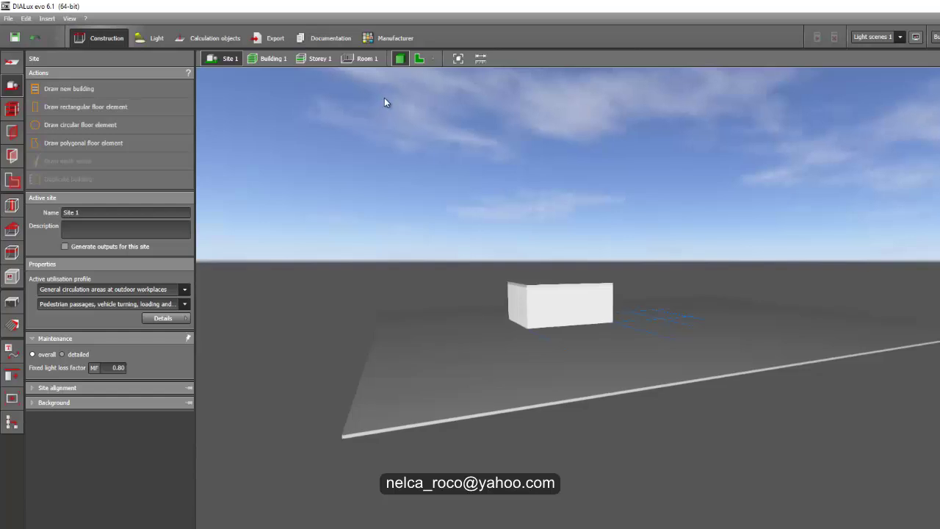
# Move the building down in the front elevation to a height of -3.2 m, so its top meets the site floor
pyautogui.click(433, 59)
pyautogui.click(438, 58)
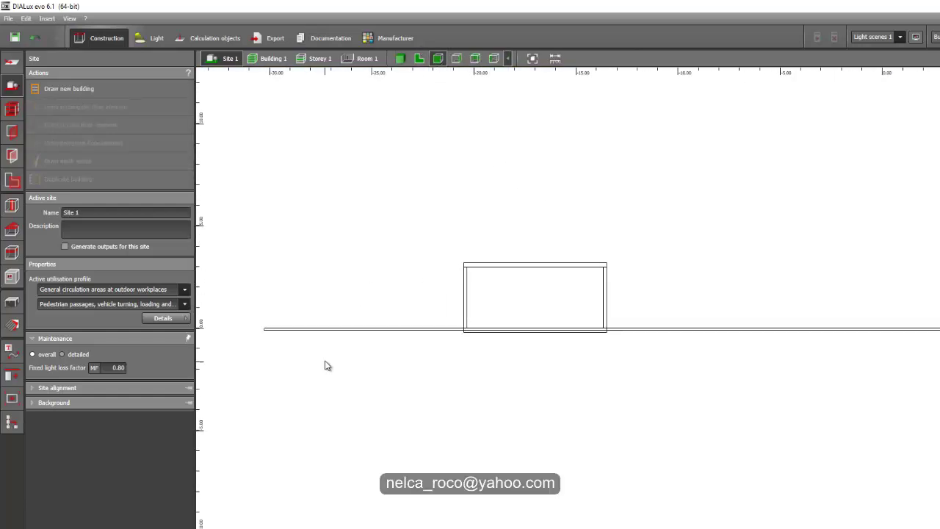
pyautogui.click(498, 263)
pyautogui.rightClick(512, 269)
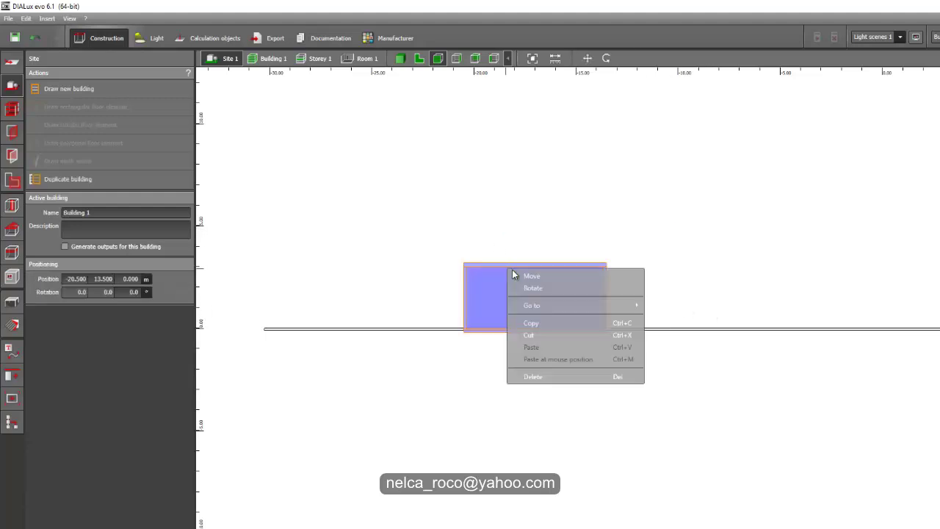
pyautogui.click(530, 243)
pyautogui.moveTo(472, 277); pyautogui.dragTo(470, 335)
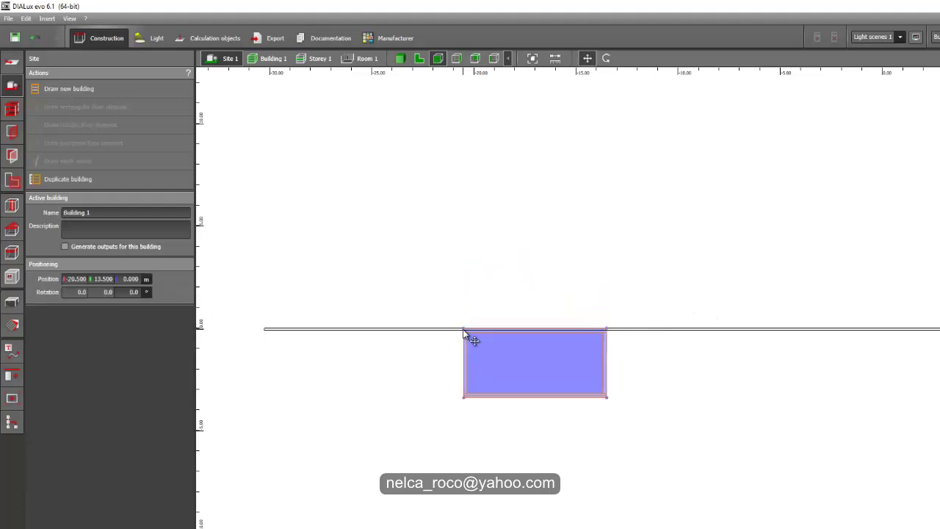
pyautogui.click(415, 250)
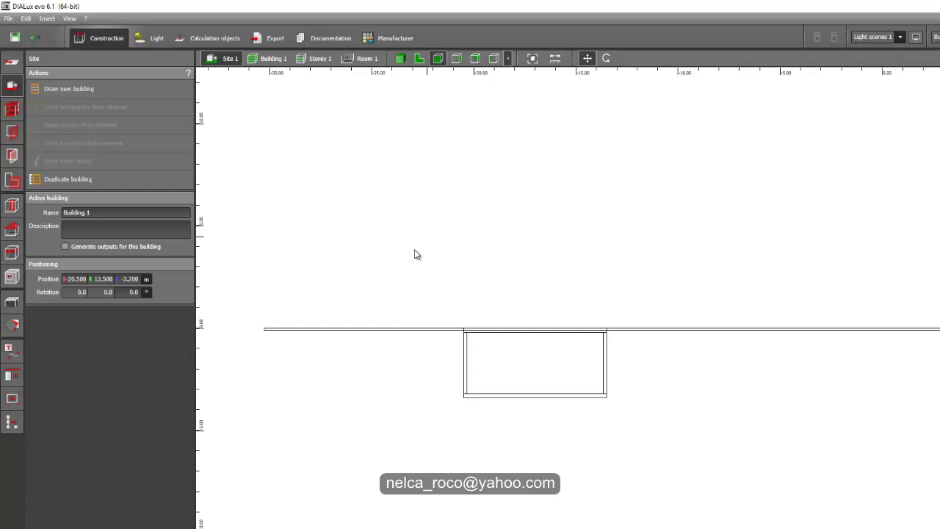
# Inspect the lowered building against the site floor in 3D
pyautogui.click(400, 58)
pyautogui.moveTo(361, 209); pyautogui.dragTo(436, 330)
pyautogui.moveTo(435, 331); pyautogui.dragTo(371, 236, button='right')
pyautogui.scroll(3, 361, 207)
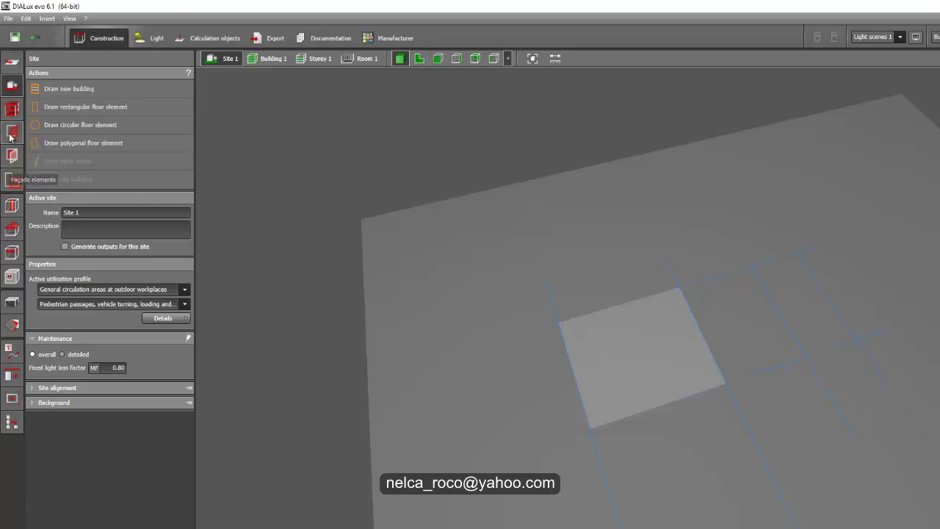
# Add a new empty storey above Storey 1 of the building
pyautogui.click(12, 110)
pyautogui.click(8, 115)
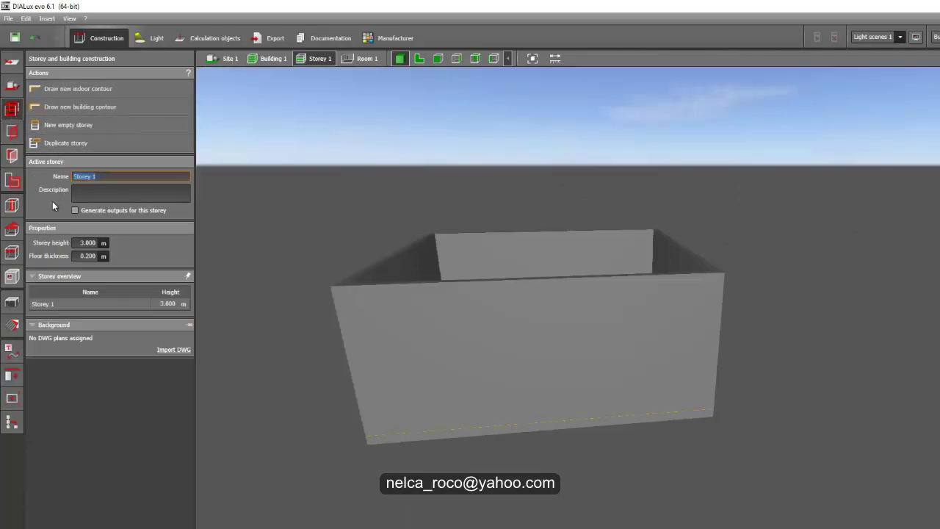
pyautogui.click(68, 127)
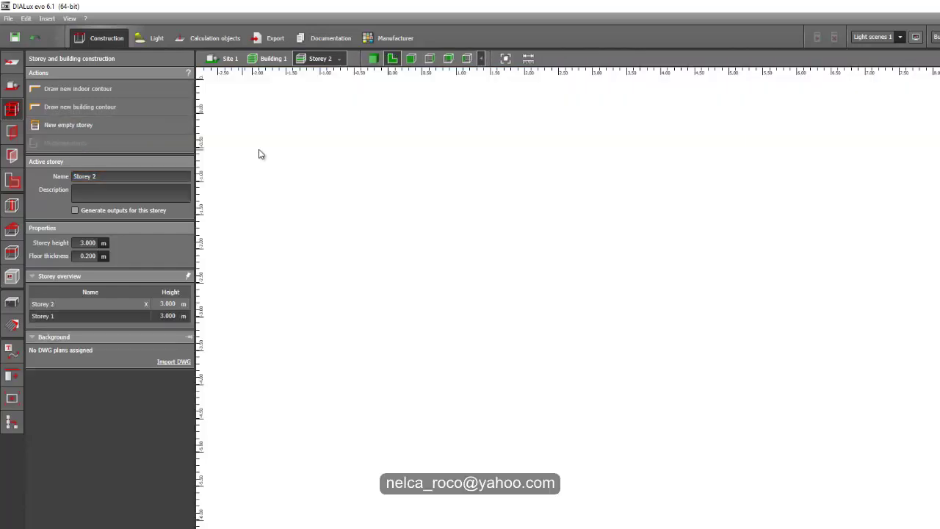
pyautogui.scroll(-10, 367, 101)
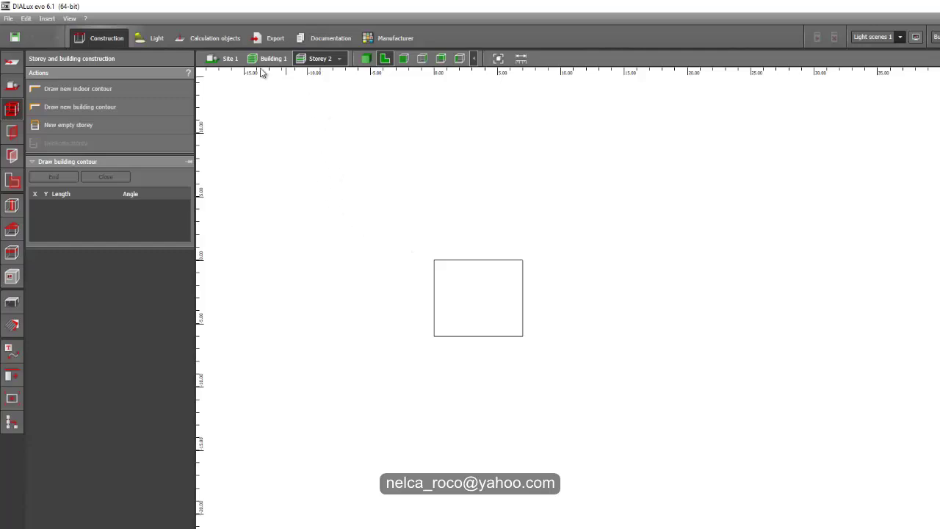
# Check the reference lines in the site plan, add a third empty storey, and switch back to Storey 2
pyautogui.click(232, 63)
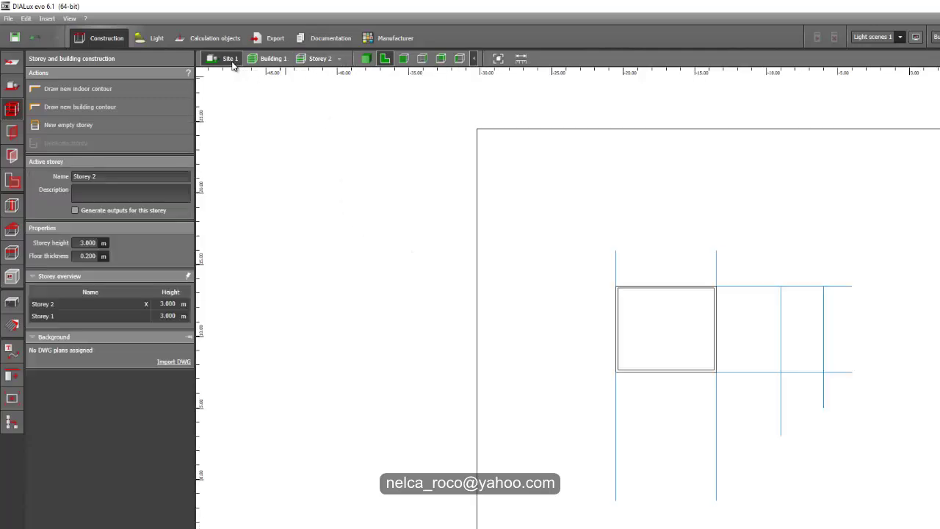
pyautogui.click(339, 59)
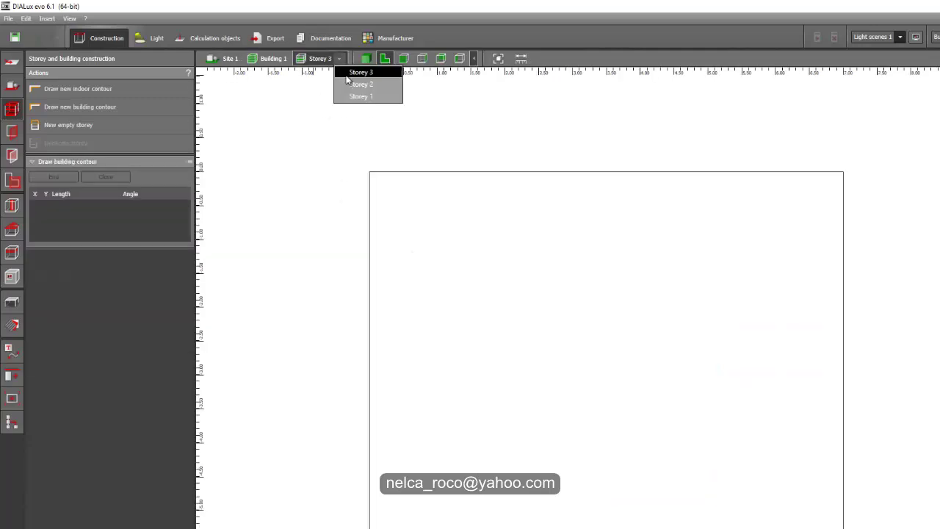
pyautogui.click(348, 85)
pyautogui.scroll(-2, 342, 242)
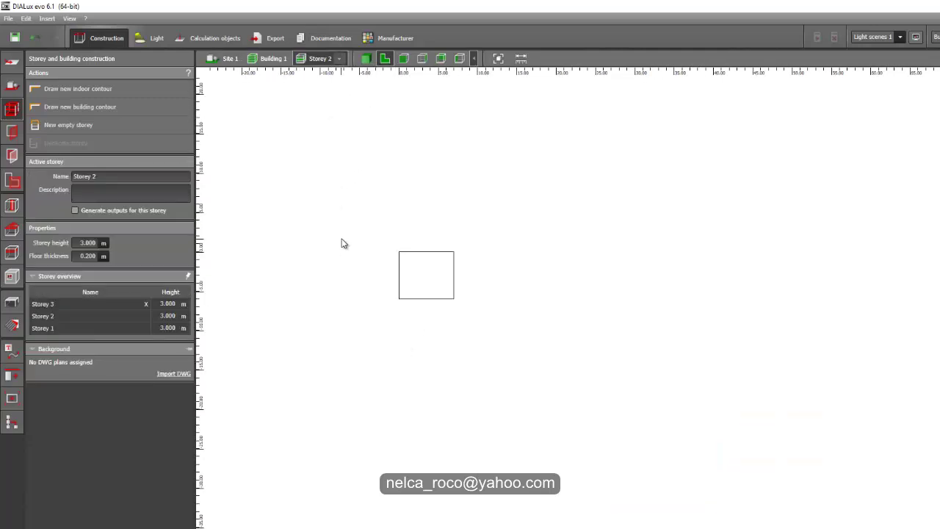
# Draw a vertical reference line about 11.25 m long in Storey 2, running down from the existing outline's corner at the origin
pyautogui.scroll(3, 376, 268)
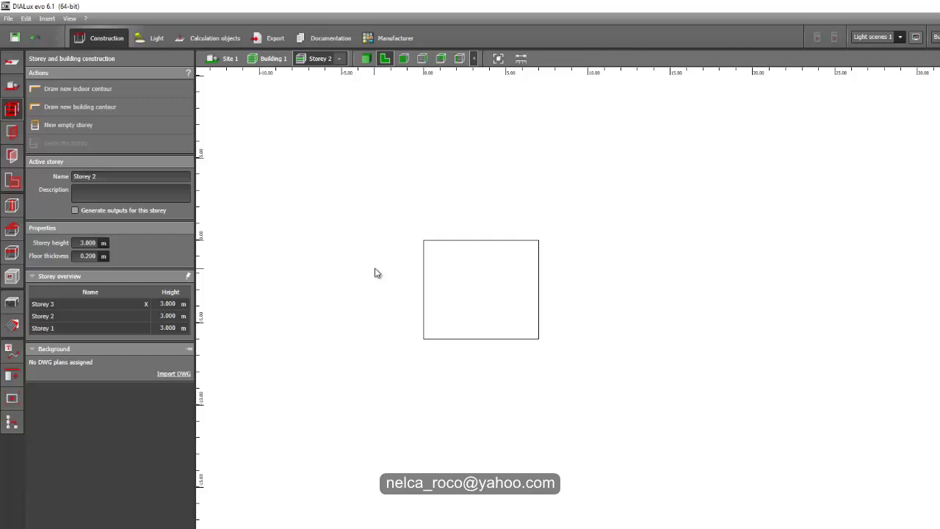
pyautogui.click(12, 376)
pyautogui.click(12, 351)
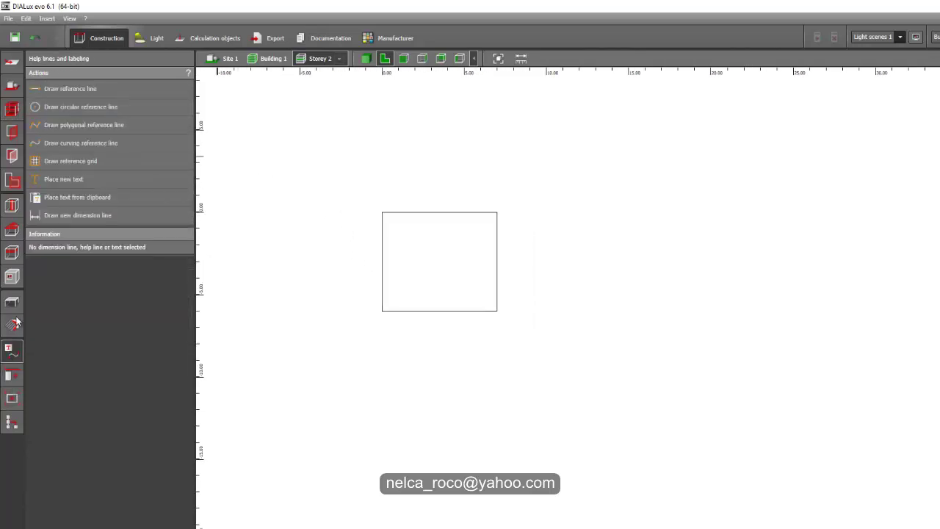
pyautogui.click(65, 89)
pyautogui.click(382, 213)
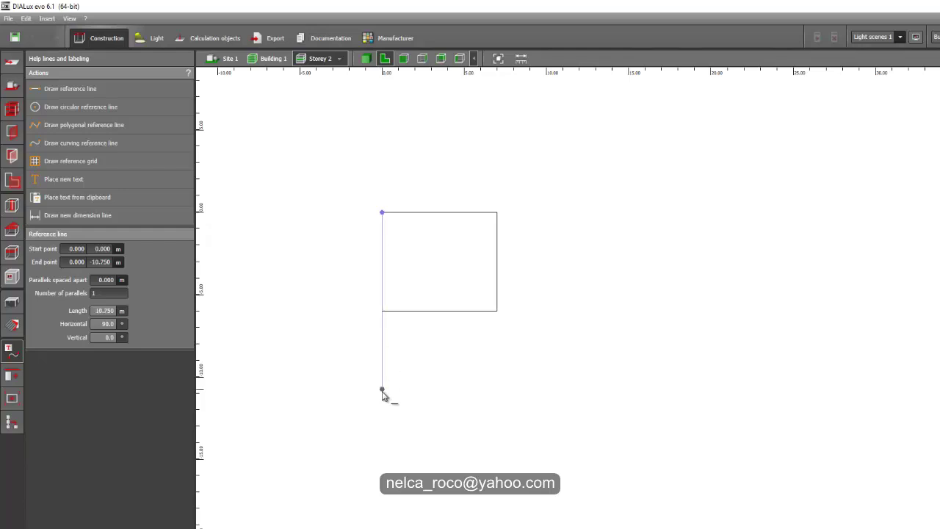
pyautogui.click(382, 397)
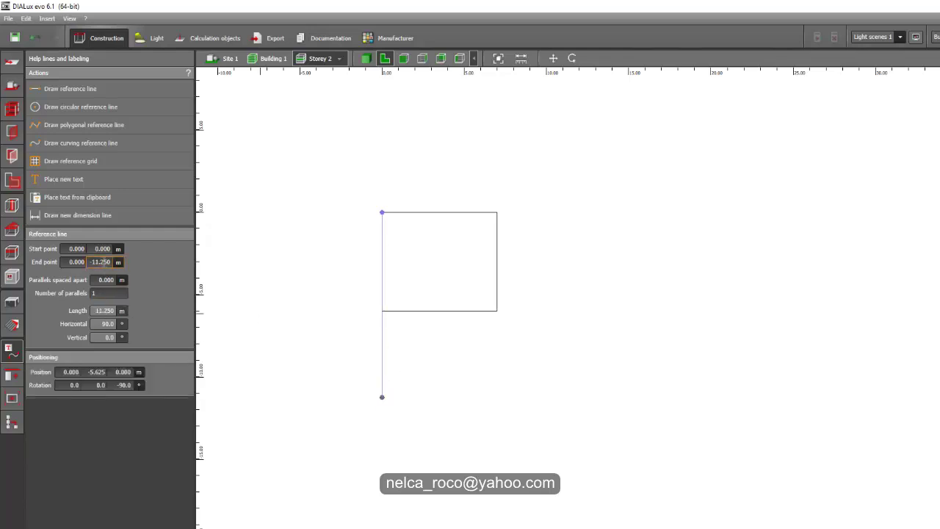
# Add one parallel to the vertical reference line, spaced 11.5 m apart
pyautogui.click(104, 280)
pyautogui.write('11.5')
pyautogui.press('Return')
pyautogui.click(331, 188)
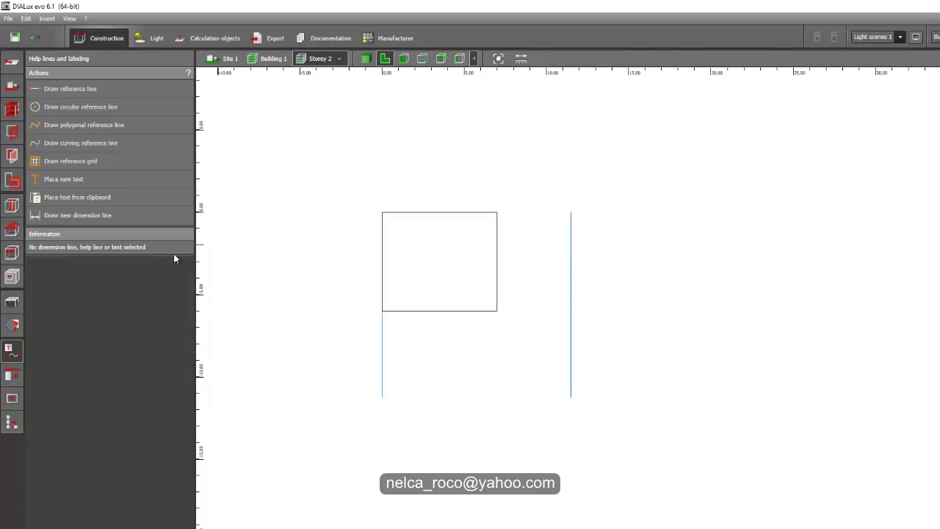
# Draw a closed rectangular building contour of 11.5 by 6 m on Storey 2, from the origin to the parallel reference line
pyautogui.click(11, 110)
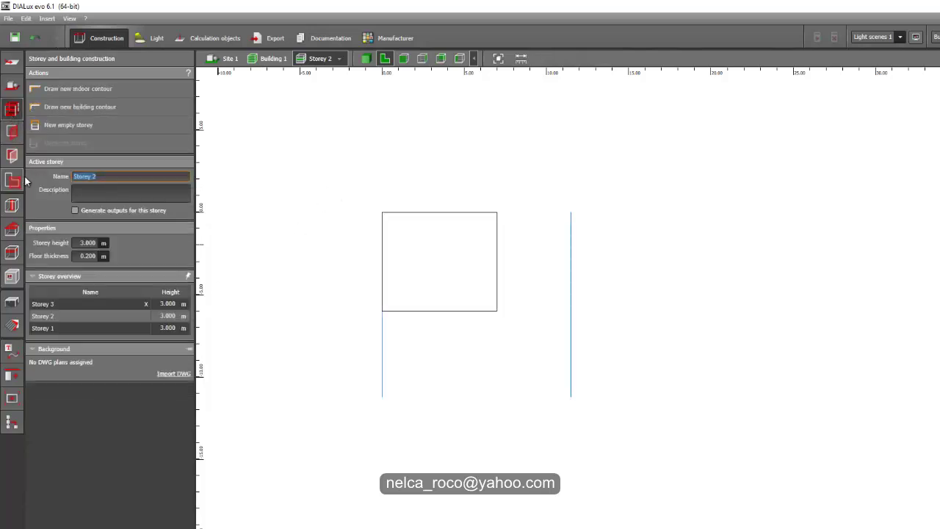
pyautogui.click(74, 106)
pyautogui.click(382, 212)
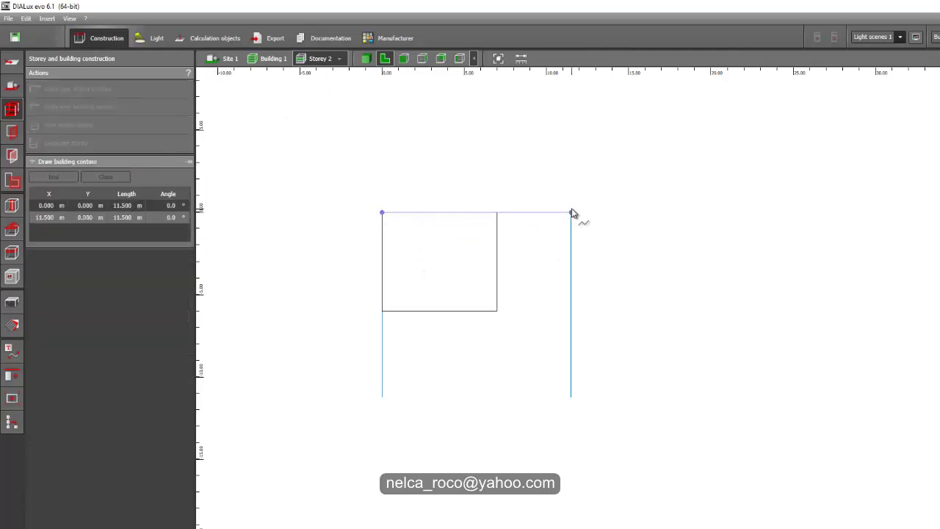
pyautogui.click(572, 212)
pyautogui.click(572, 310)
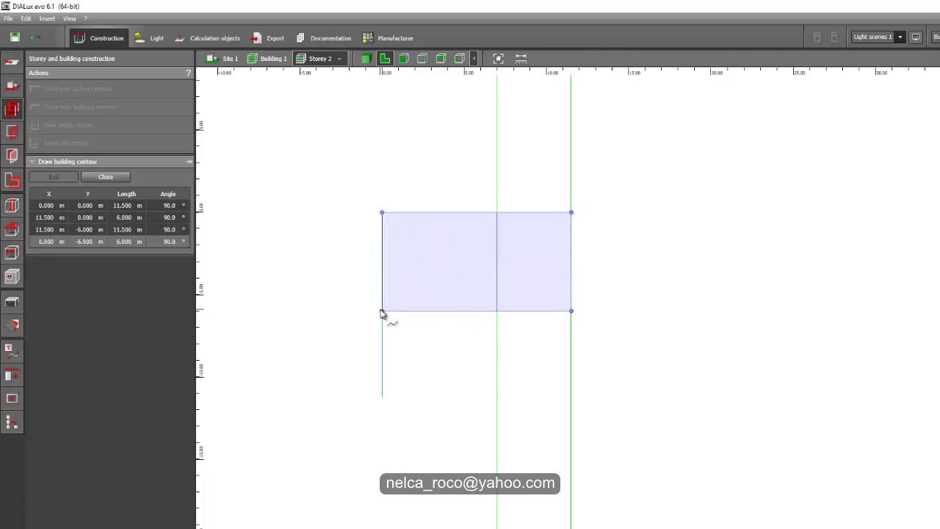
pyautogui.click(382, 311)
pyautogui.click(394, 288)
pyautogui.scroll(3, 320, 325)
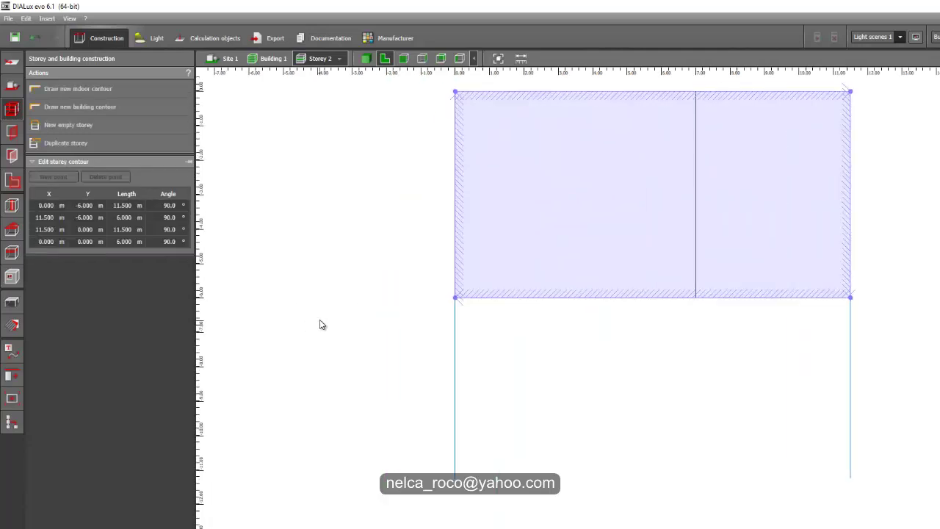
# Draw a closed 11.1 by 5.6 m indoor contour inside the Storey 2 building contour, leaving 0.2 m thick walls
pyautogui.click(78, 89)
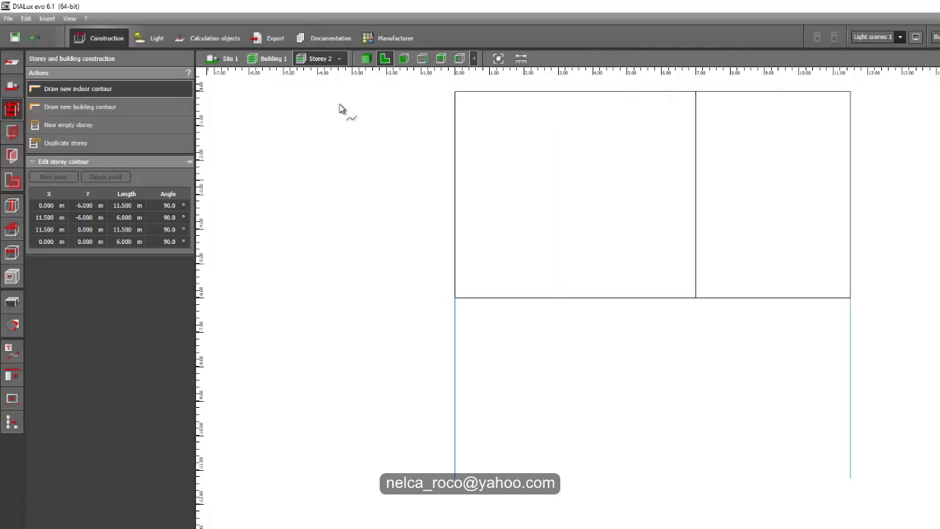
pyautogui.click(462, 98)
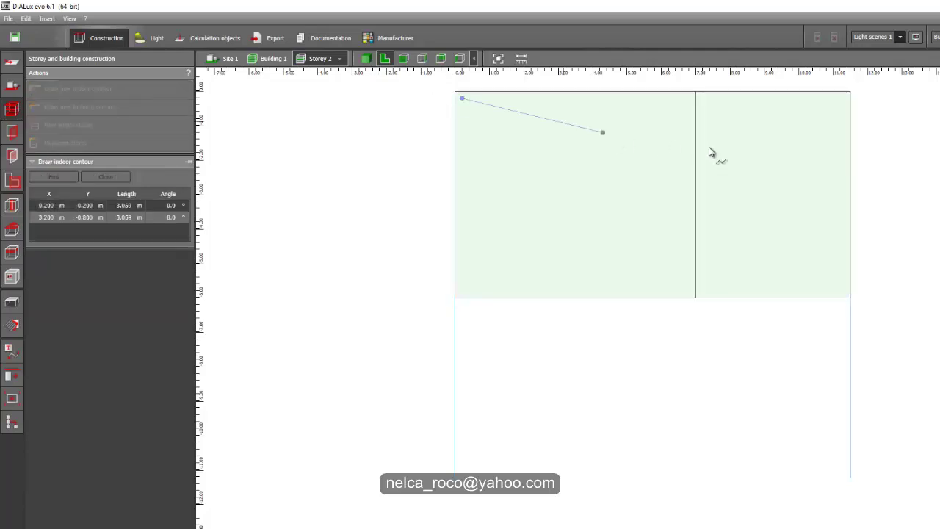
pyautogui.click(843, 98)
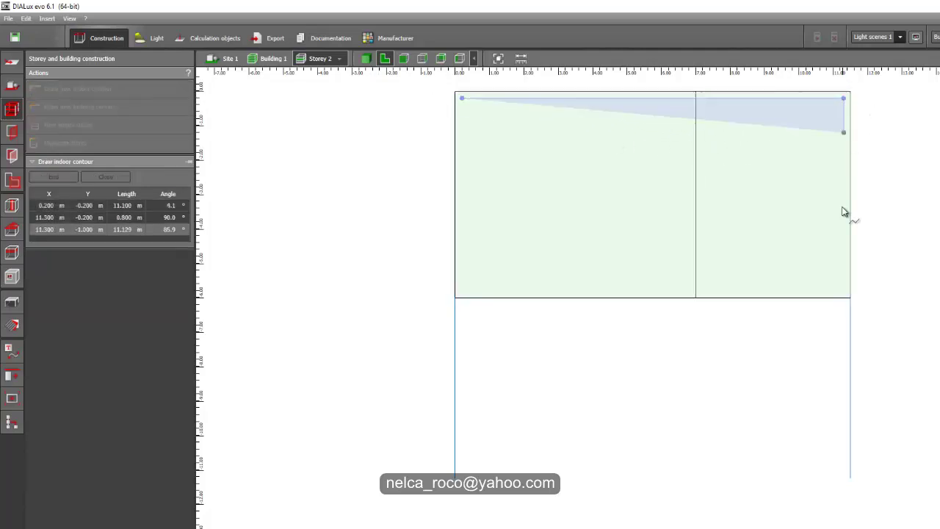
pyautogui.click(843, 291)
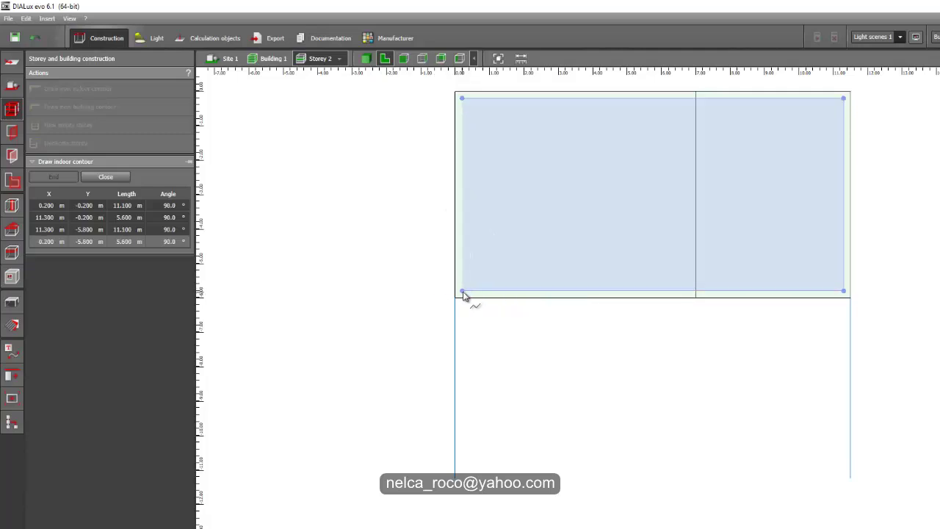
pyautogui.click(463, 291)
pyautogui.rightClick(476, 272)
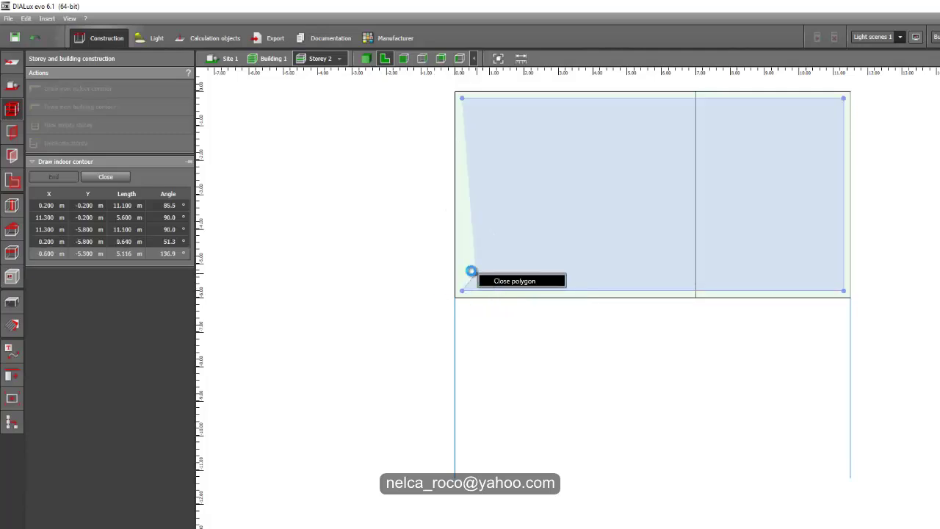
pyautogui.click(499, 281)
pyautogui.moveTo(631, 262); pyautogui.dragTo(446, 360, button='middle')
pyautogui.scroll(-2, 442, 345)
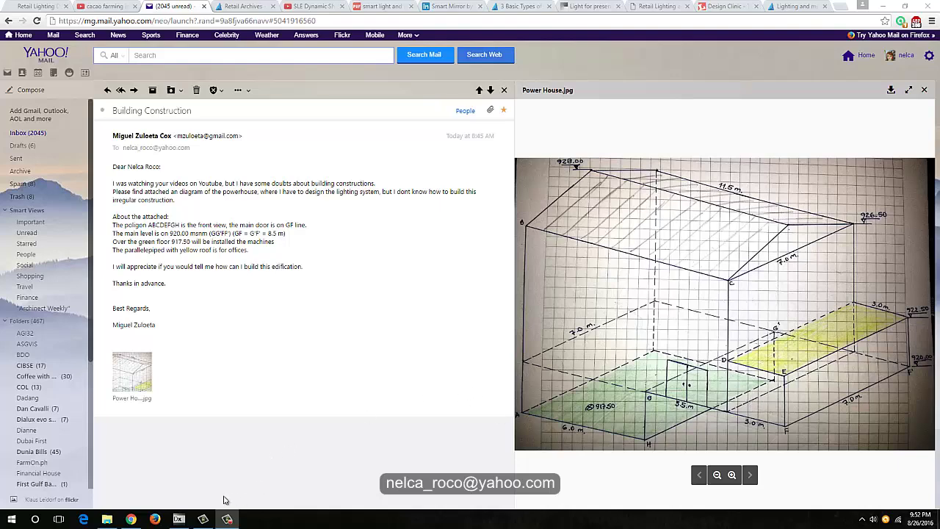
# Switch from the e-mailed sketch to DIALux evo and show the site in plan view, dismissing the save reminder
pyautogui.click(177, 519)
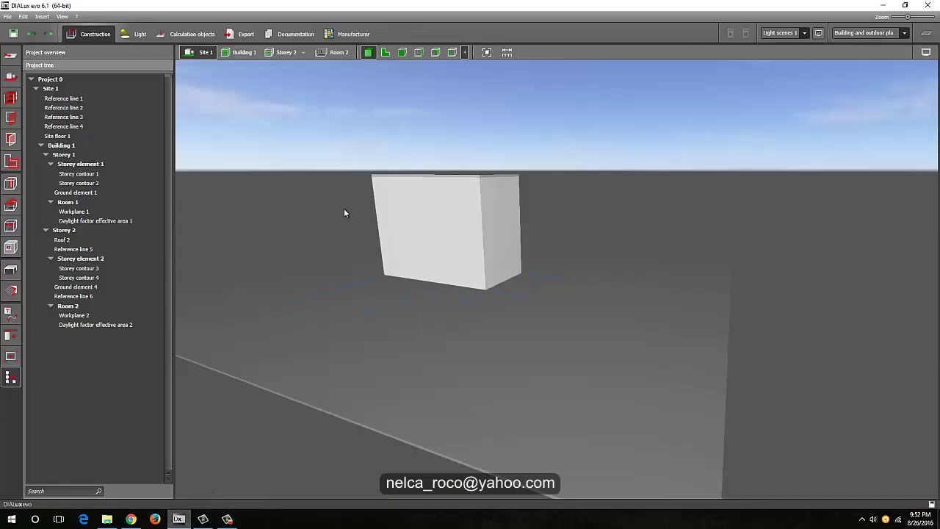
pyautogui.click(390, 53)
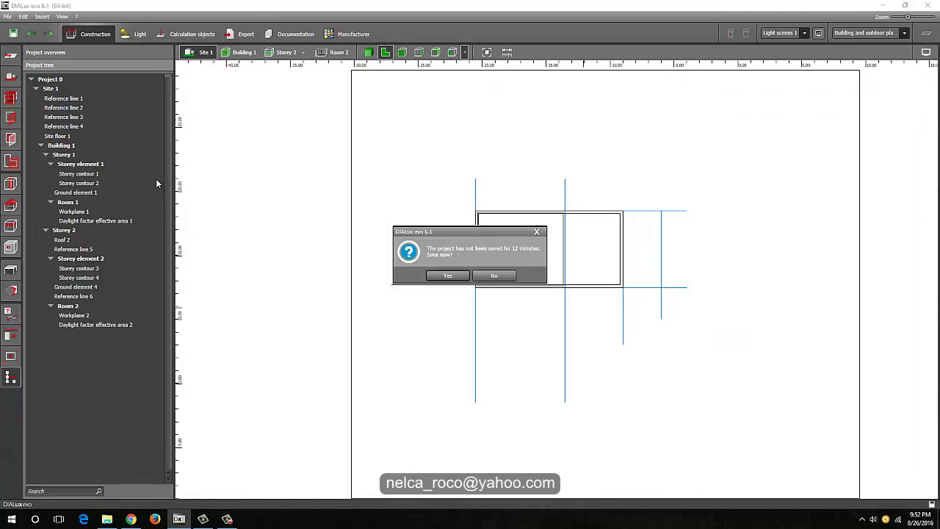
pyautogui.click(537, 232)
pyautogui.moveTo(502, 244); pyautogui.dragTo(453, 238, button='middle')
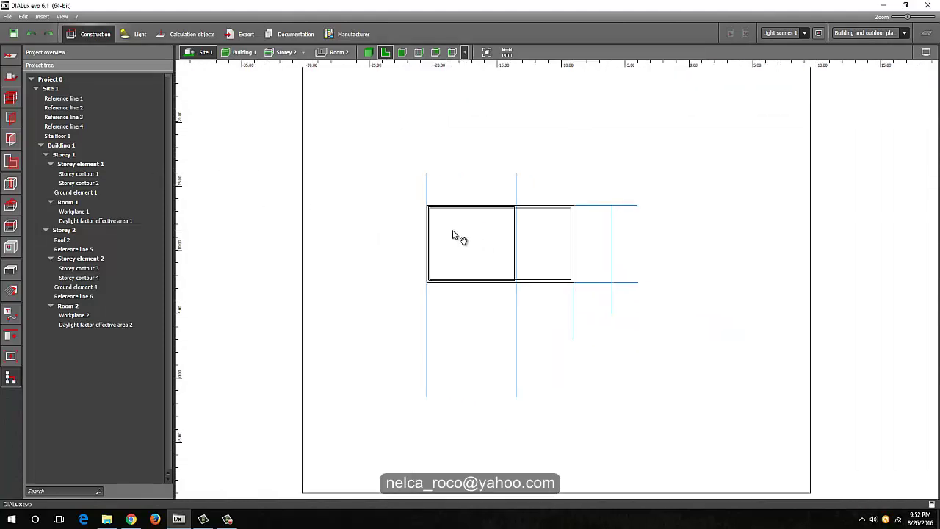
pyautogui.scroll(3, 579, 307)
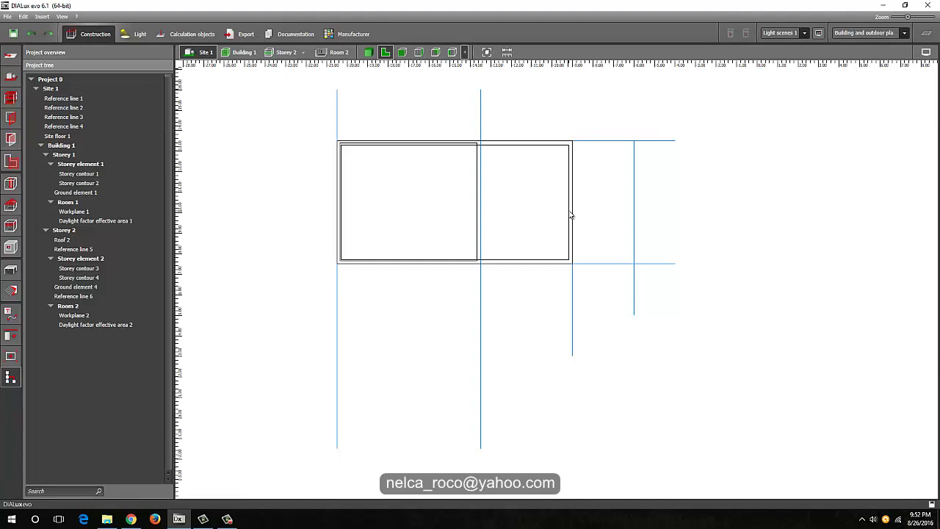
# Extend the Storey 2 building contour by moving its short edge at 11.5 m out to the outer vertical reference line
pyautogui.click(571, 215)
pyautogui.click(10, 96)
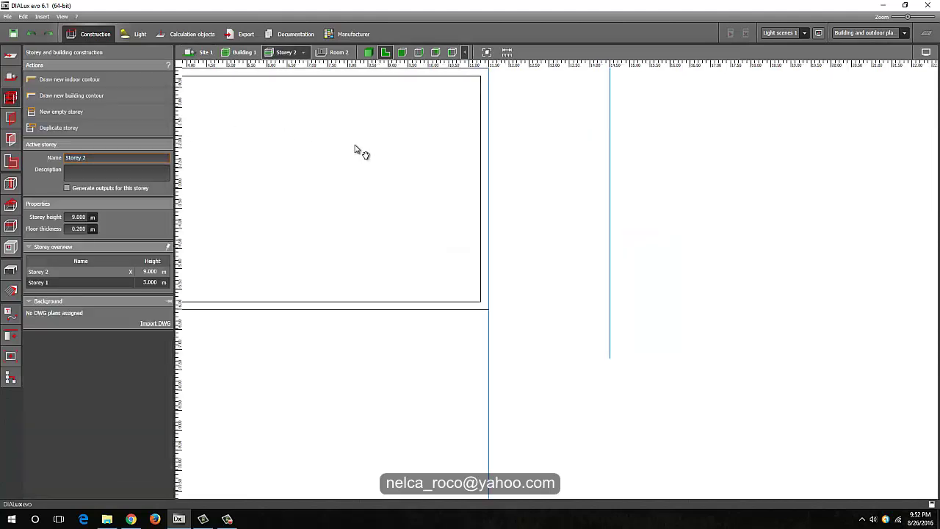
pyautogui.scroll(1, 470, 176)
pyautogui.scroll(1, 607, 171)
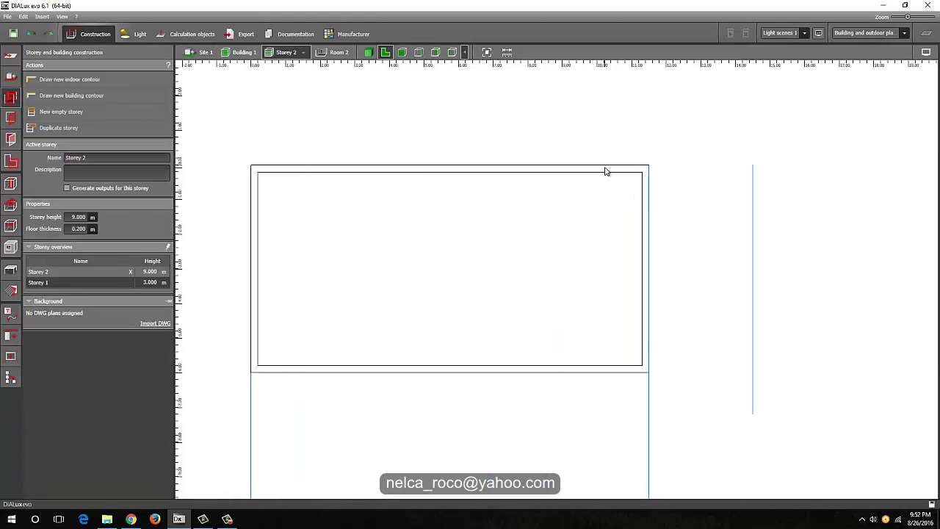
pyautogui.click(621, 176)
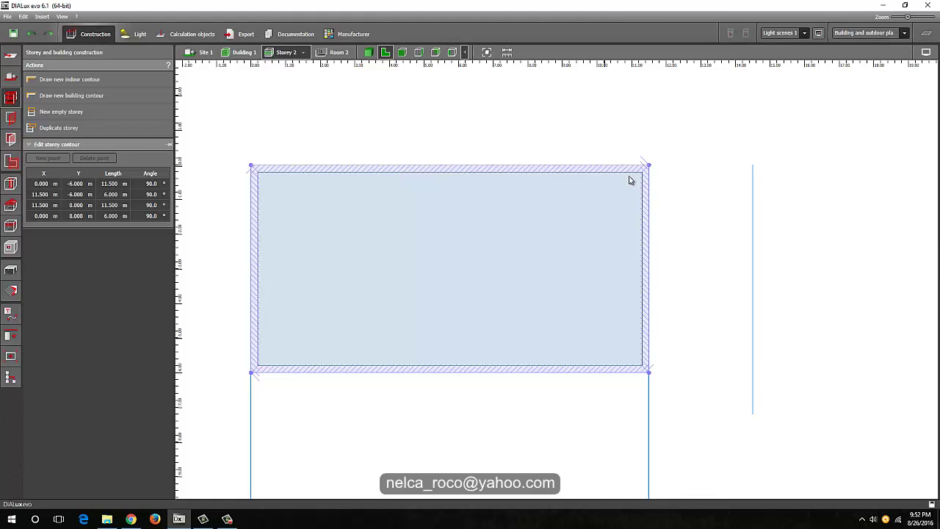
pyautogui.click(754, 267)
pyautogui.press('Escape')
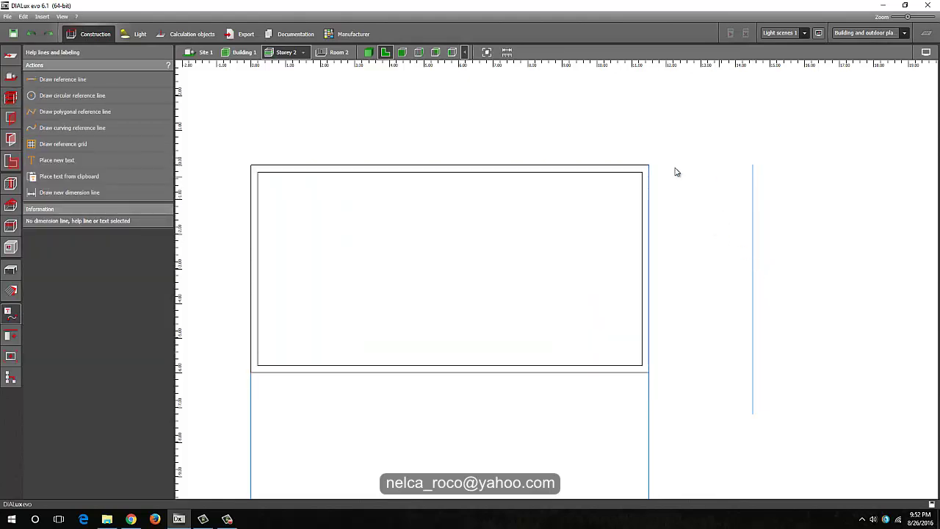
pyautogui.click(507, 174)
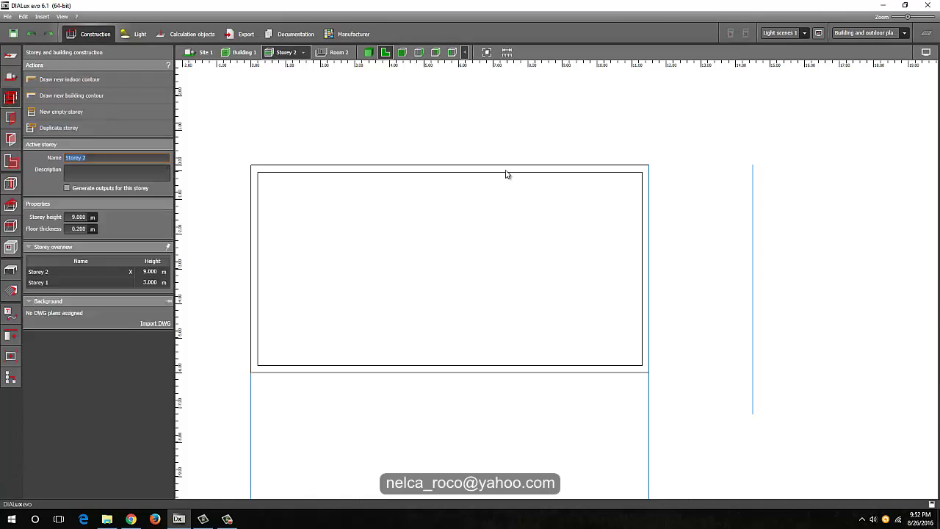
pyautogui.moveTo(649, 227); pyautogui.dragTo(756, 227)
pyautogui.click(651, 135)
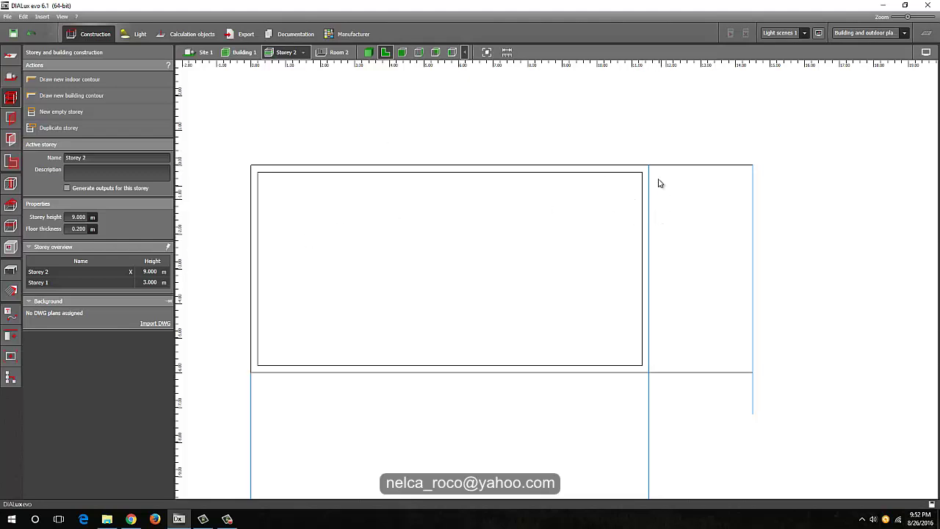
# Draw a closed indoor contour of 2.8 by 5.4 m in the extended part of Storey 2, starting at X 11.5, Y -0.3 m
pyautogui.click(445, 177)
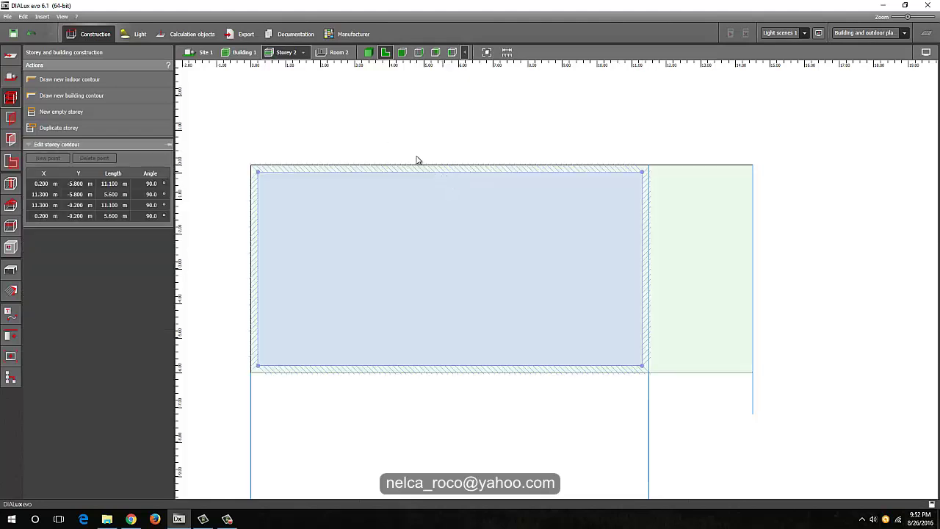
pyautogui.click(416, 158)
pyautogui.click(70, 80)
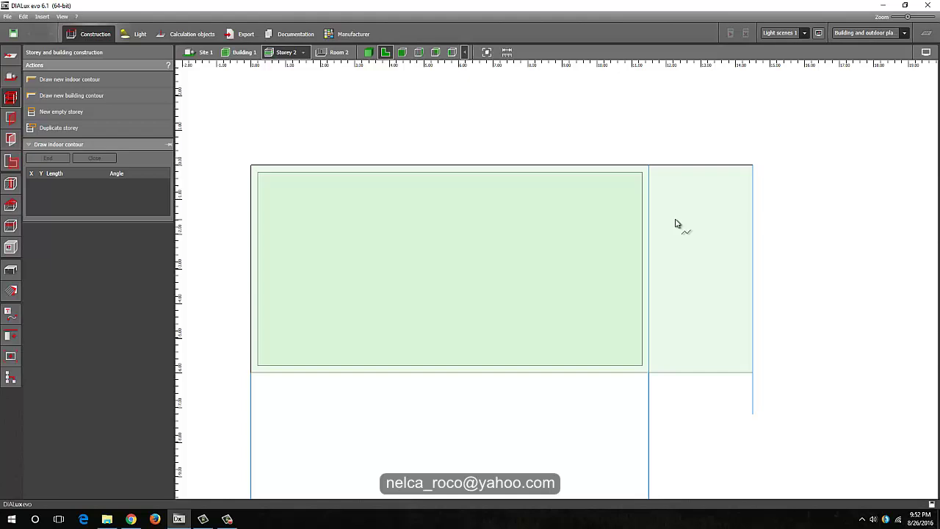
pyautogui.click(650, 176)
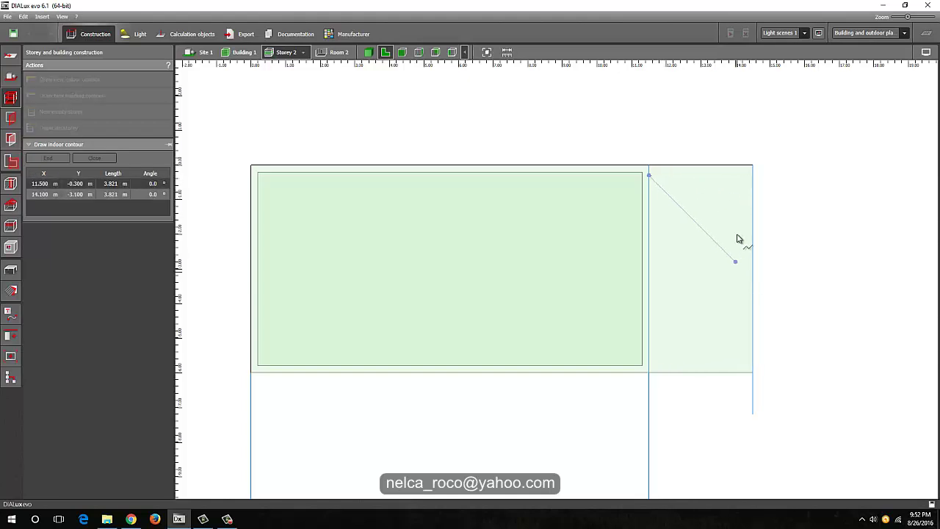
pyautogui.click(746, 176)
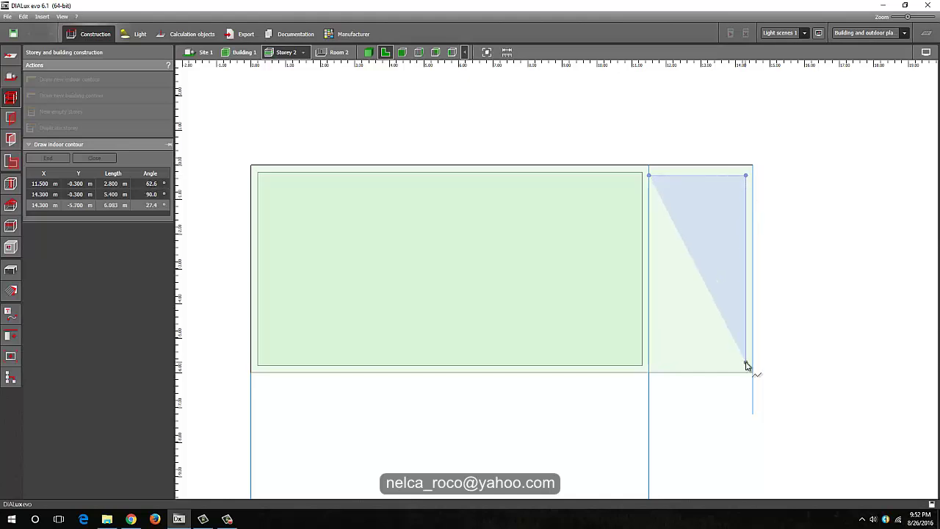
pyautogui.click(746, 365)
pyautogui.click(651, 363)
pyautogui.rightClick(703, 293)
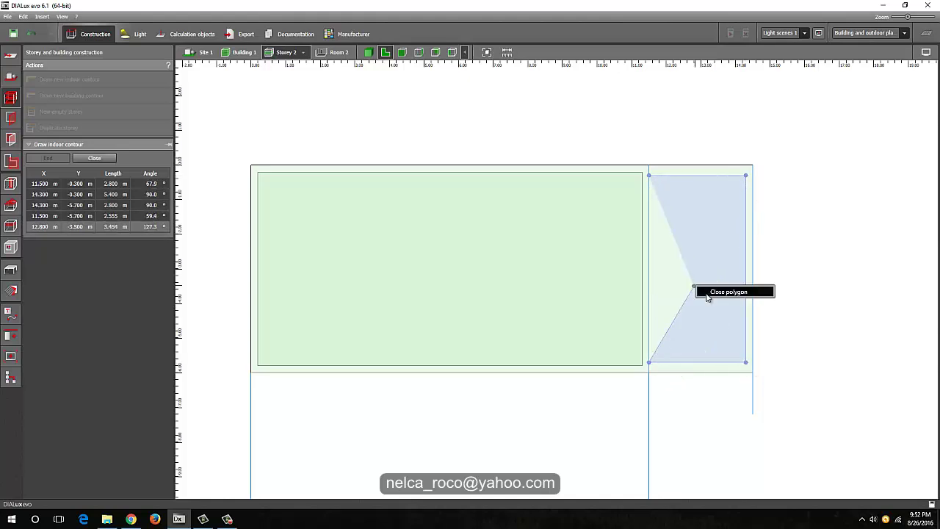
pyautogui.click(710, 292)
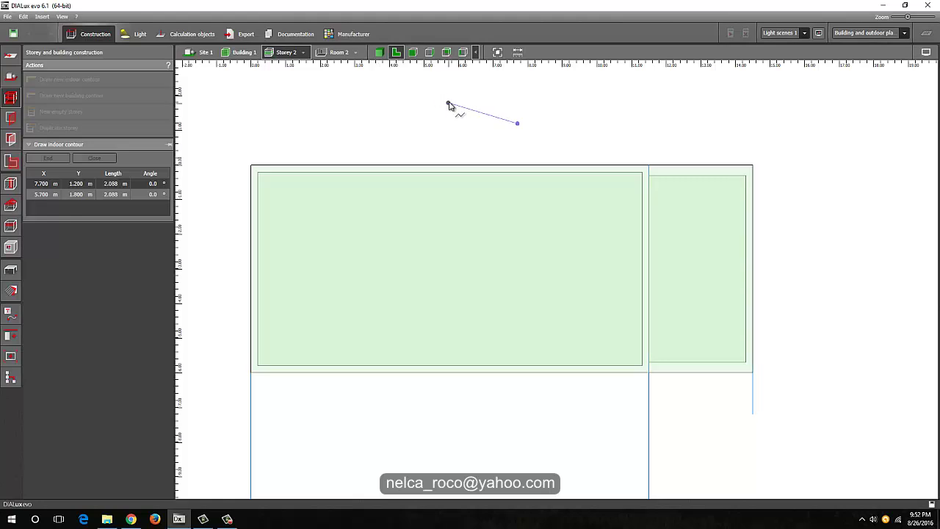
pyautogui.press('Escape')
# Show Storey 2 in 3D and set its storey height to 3 m
pyautogui.click(379, 53)
pyautogui.moveTo(431, 197); pyautogui.dragTo(390, 222, button='right')
pyautogui.scroll(-2, 390, 223)
pyautogui.scroll(-3, 482, 267)
pyautogui.moveTo(373, 161); pyautogui.dragTo(451, 191, button='right')
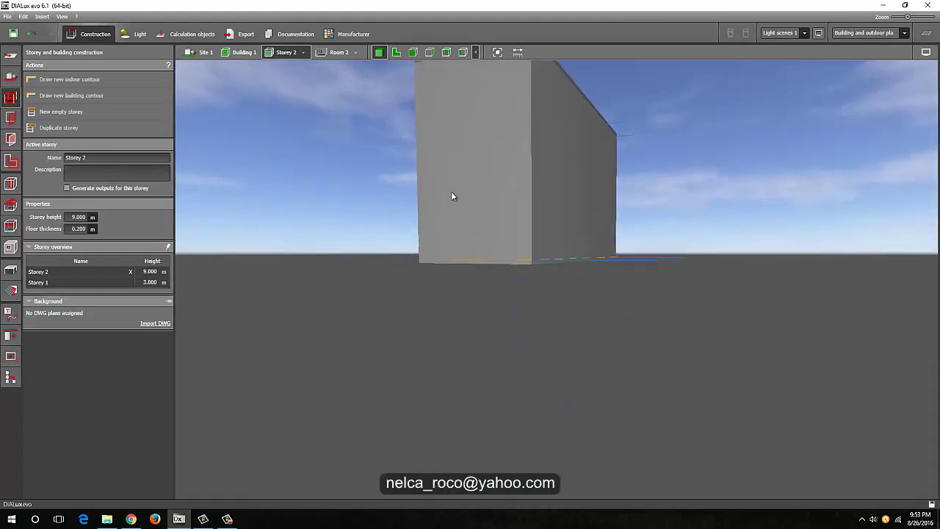
pyautogui.moveTo(507, 189); pyautogui.dragTo(458, 272, button='middle')
pyautogui.click(78, 217)
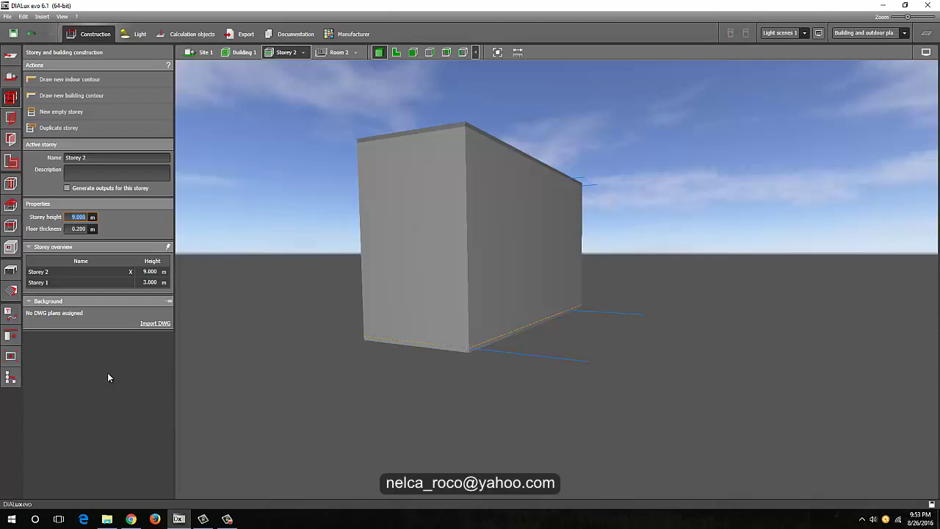
pyautogui.write('3')
pyautogui.press('Return')
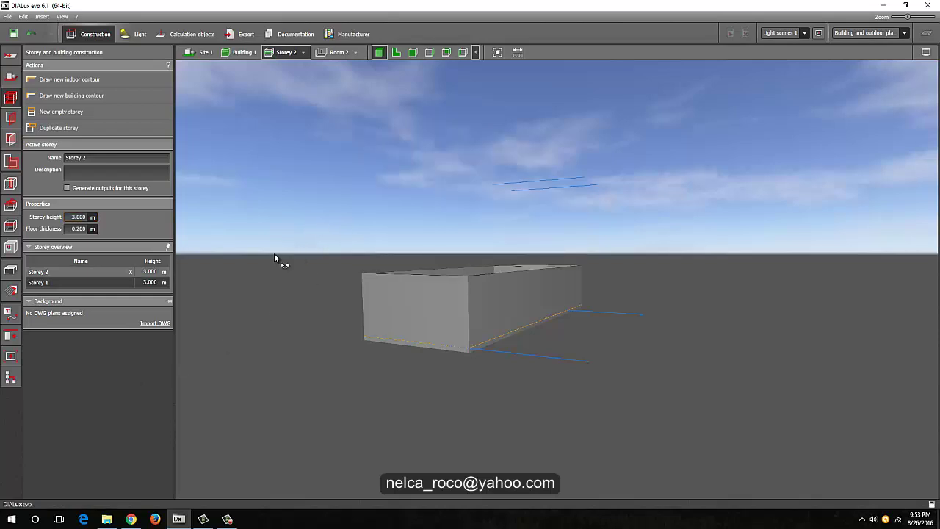
pyautogui.moveTo(274, 258); pyautogui.dragTo(298, 277)
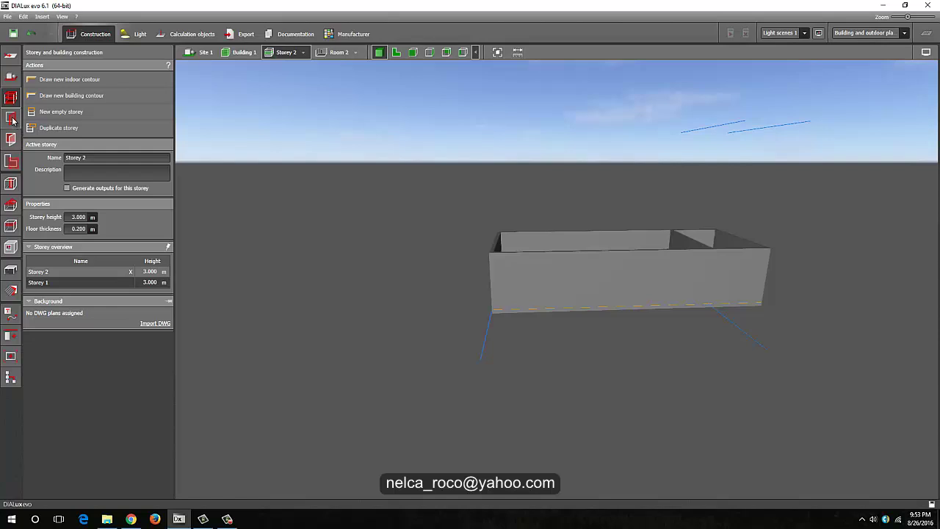
# Add a new empty storey and draw a vertical reference line about 9.75 m long, starting from the outline corner at X 0, Y 0
pyautogui.click(59, 111)
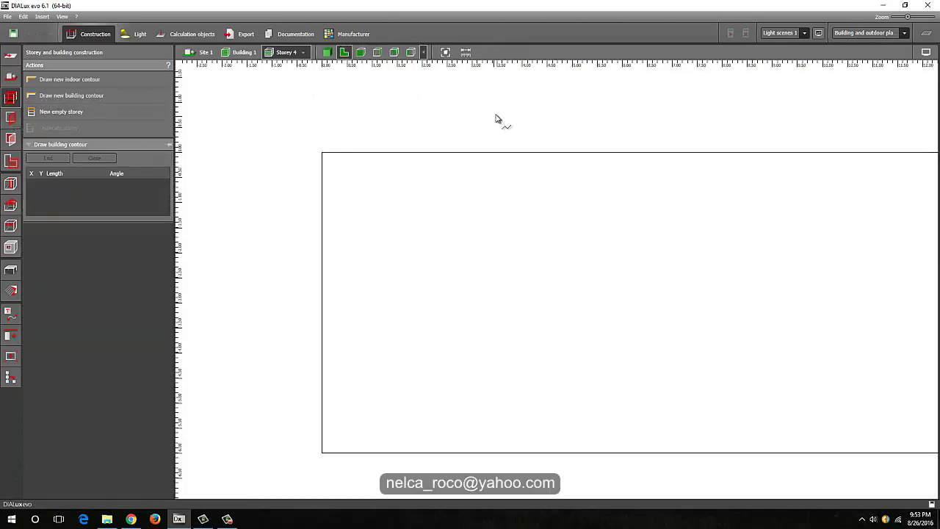
pyautogui.scroll(-4, 463, 173)
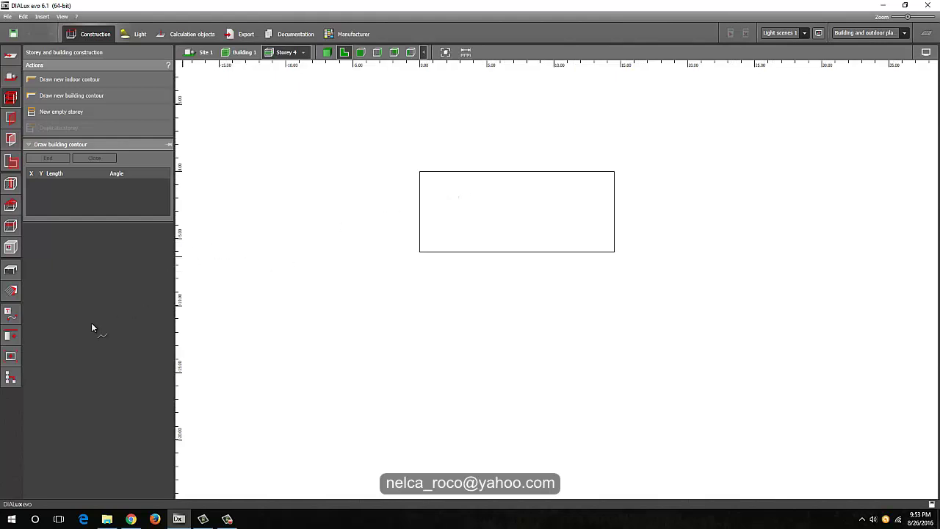
pyautogui.click(11, 336)
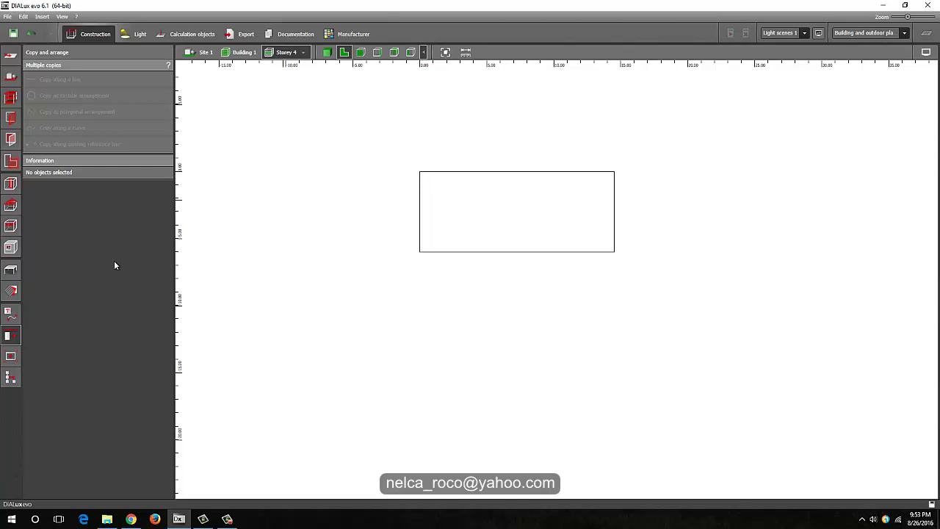
pyautogui.click(11, 315)
pyautogui.click(62, 80)
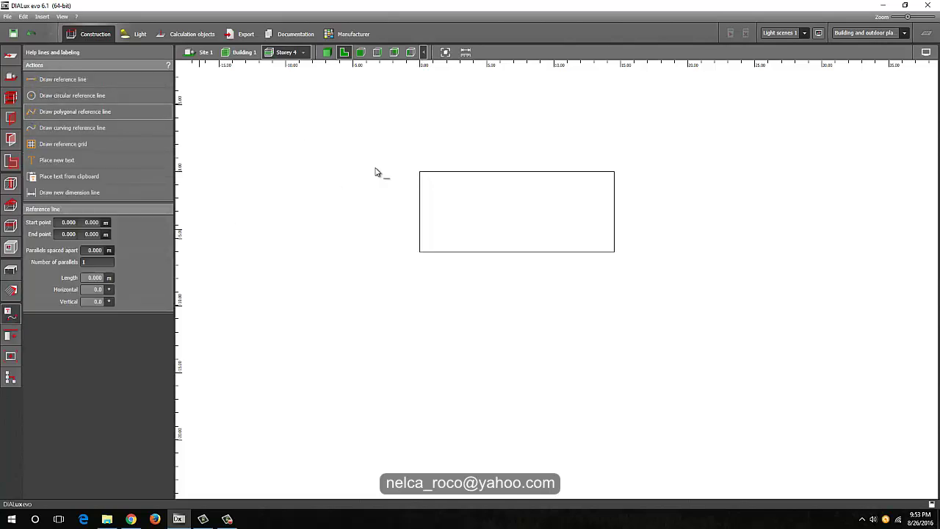
pyautogui.click(419, 172)
pyautogui.click(420, 301)
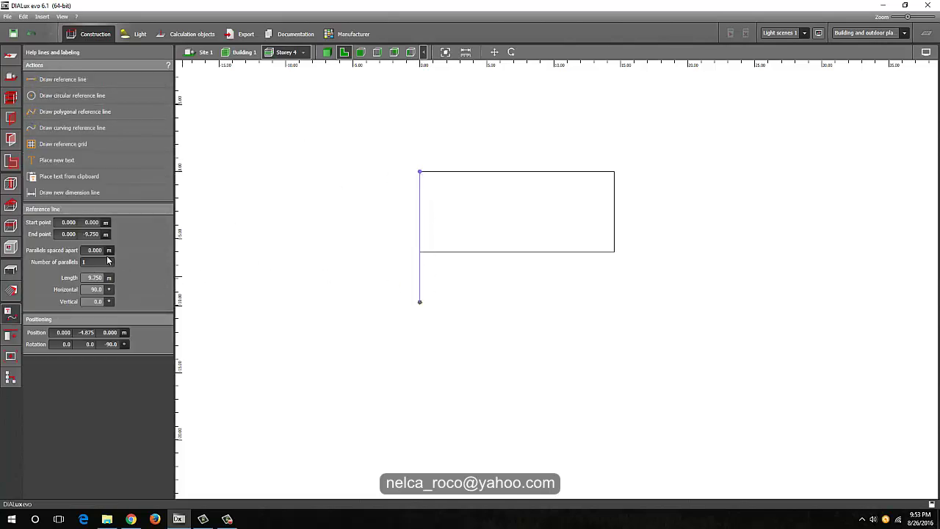
# Add one parallel to the vertical reference line, spaced 11.5 m apart
pyautogui.click(95, 251)
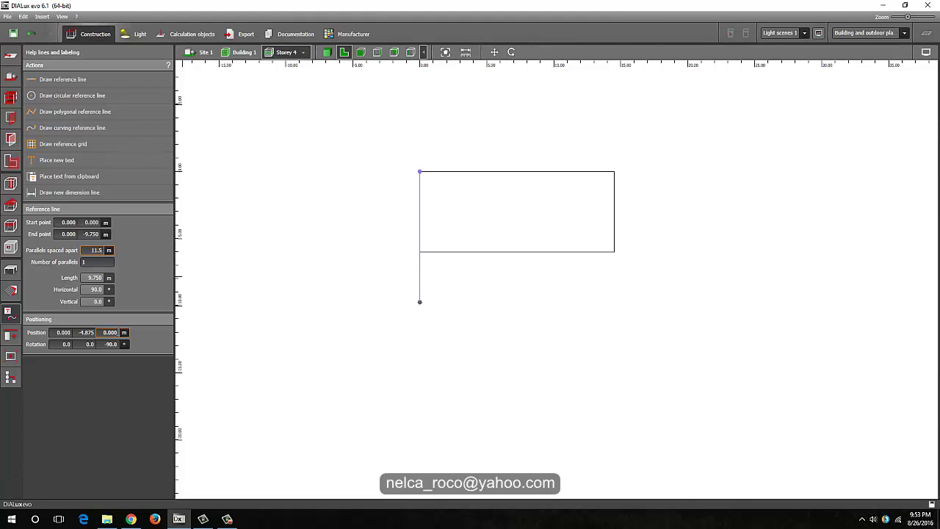
pyautogui.press('Return')
pyautogui.click(378, 145)
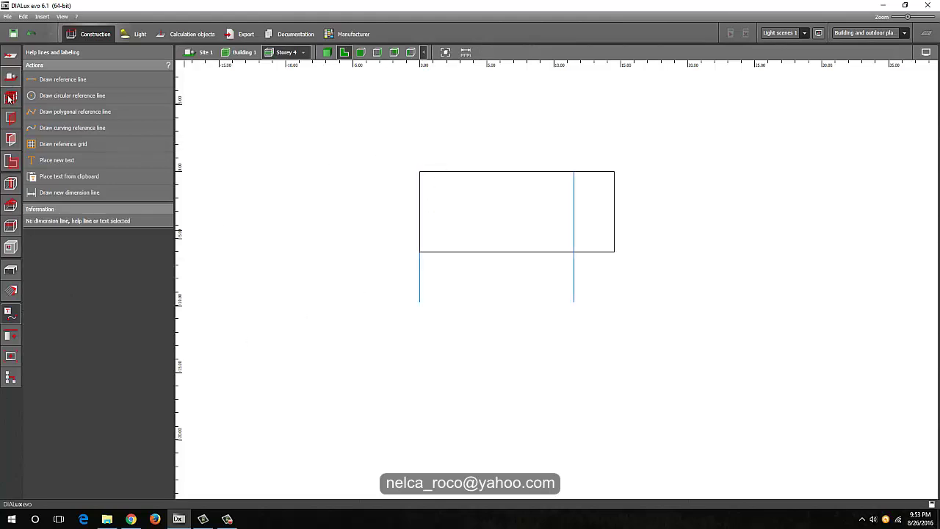
# Draw a closed building contour of 11.5 by 6 m on Storey 4, from X 0, Y 0 to the second reference line
pyautogui.click(11, 97)
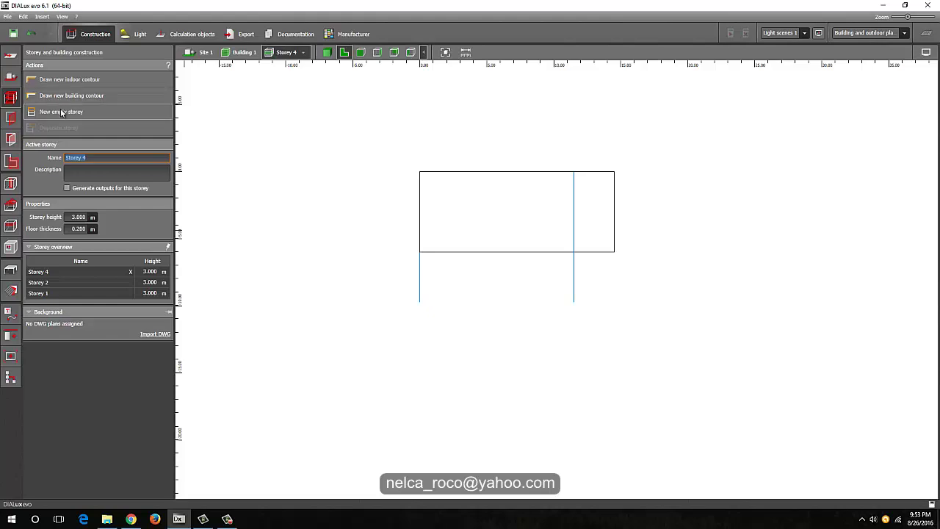
pyautogui.click(66, 96)
pyautogui.scroll(3, 368, 228)
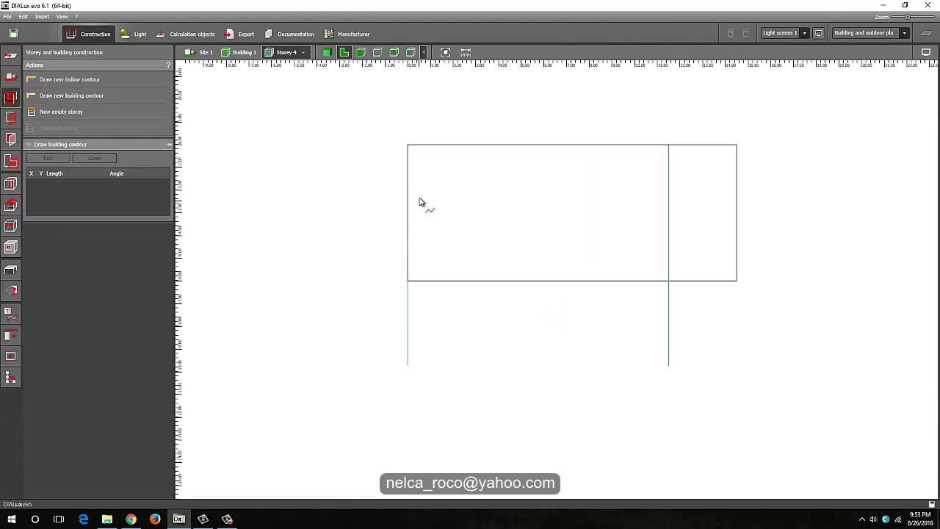
pyautogui.click(408, 145)
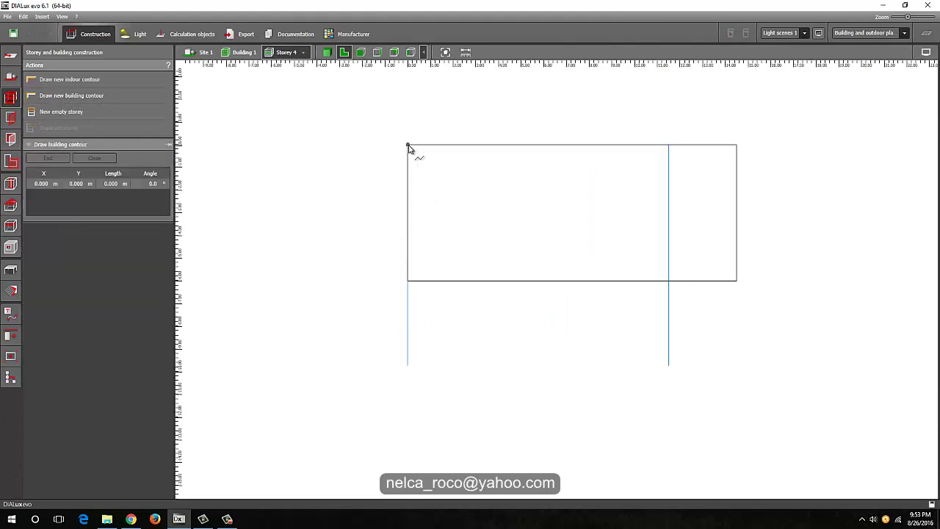
pyautogui.click(669, 145)
pyautogui.click(664, 282)
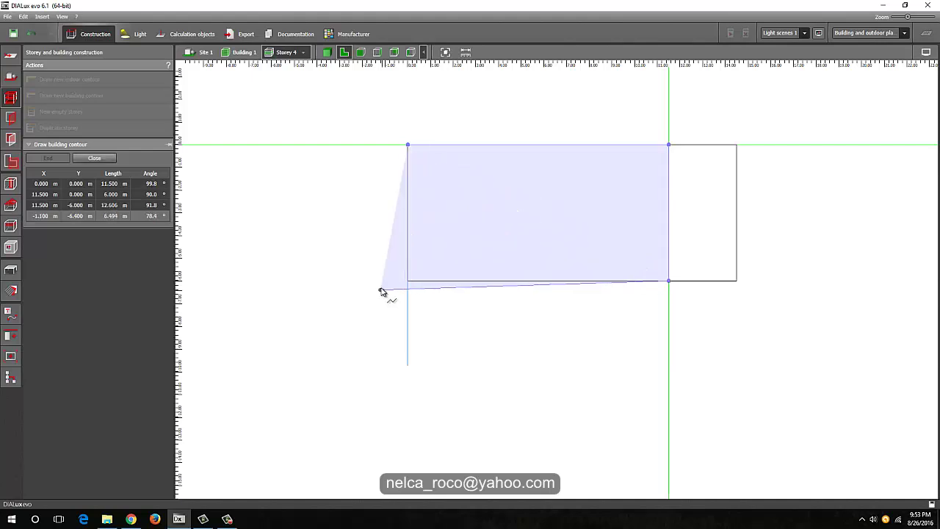
pyautogui.click(408, 281)
pyautogui.rightClick(457, 238)
pyautogui.click(491, 237)
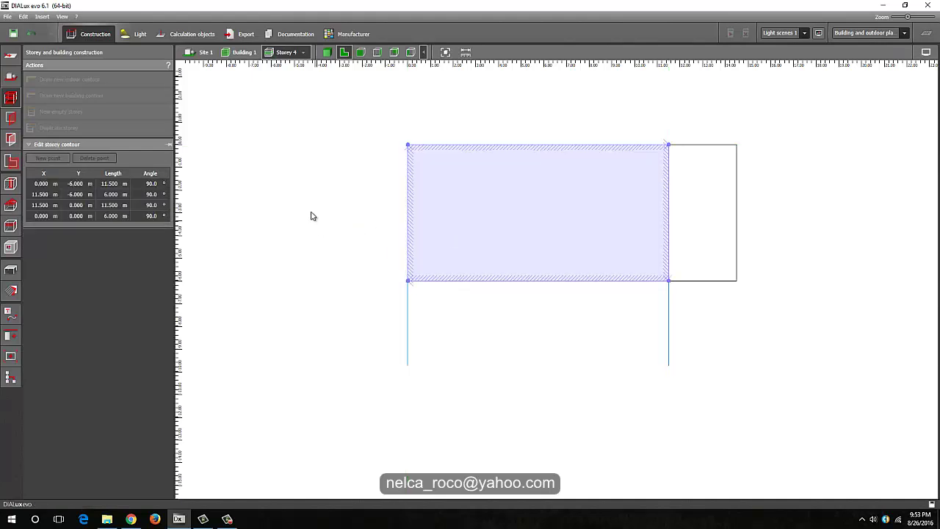
# Draw a closed indoor contour of about 10.9 by 5.5 m inside the Storey 4 building contour, starting at X 0.3, Y -0.2 m
pyautogui.click(66, 80)
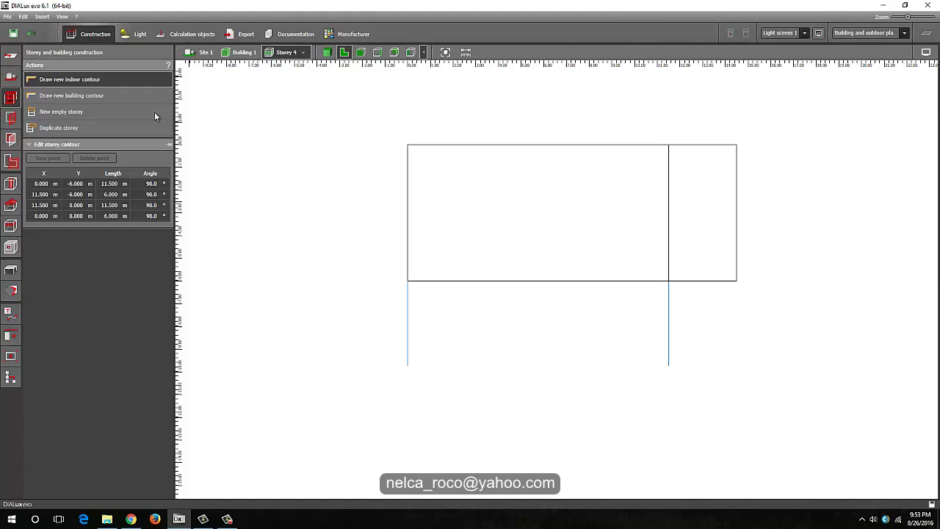
pyautogui.click(414, 149)
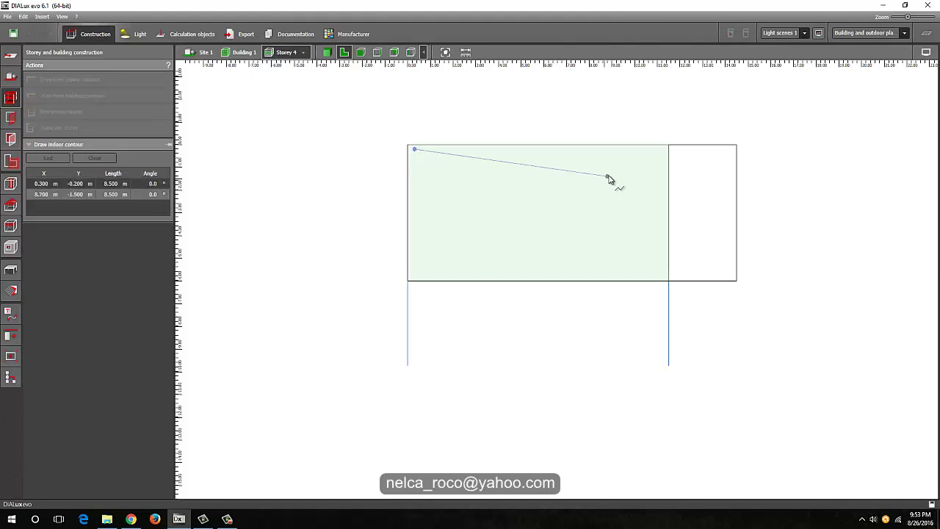
pyautogui.click(662, 149)
pyautogui.click(662, 274)
pyautogui.click(532, 265)
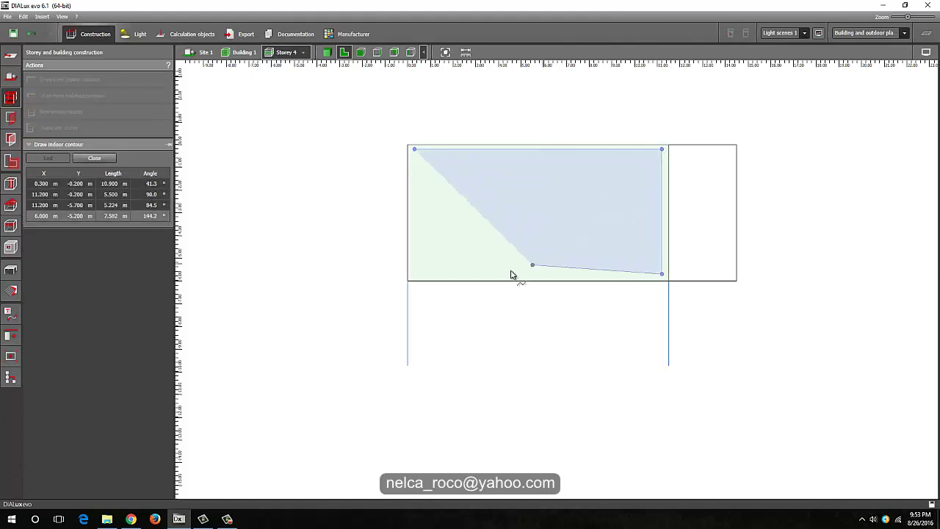
pyautogui.click(414, 274)
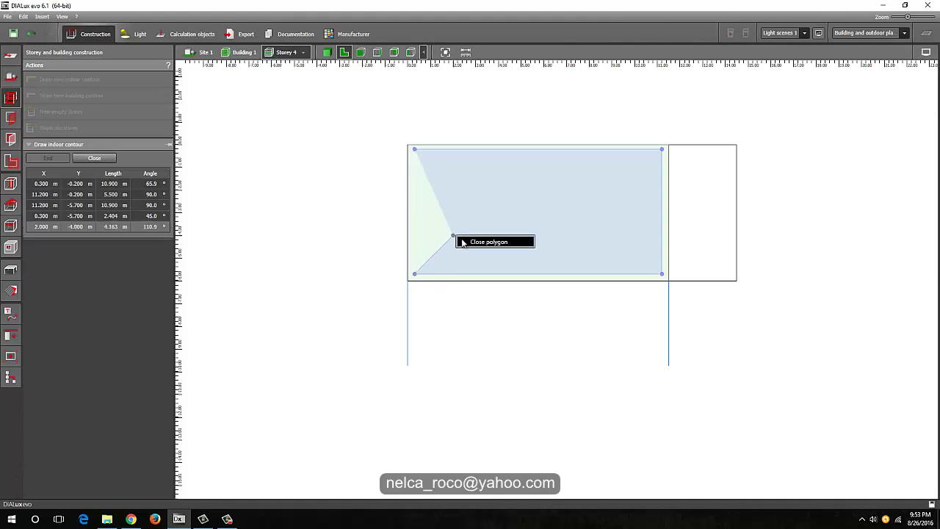
pyautogui.click(462, 243)
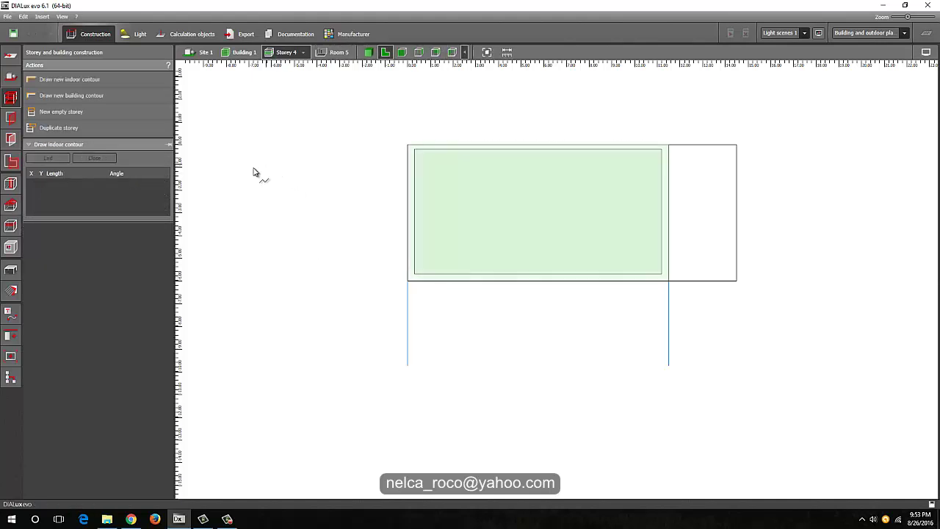
# Set the storey height of Storey 4 to 6 m
pyautogui.click(9, 80)
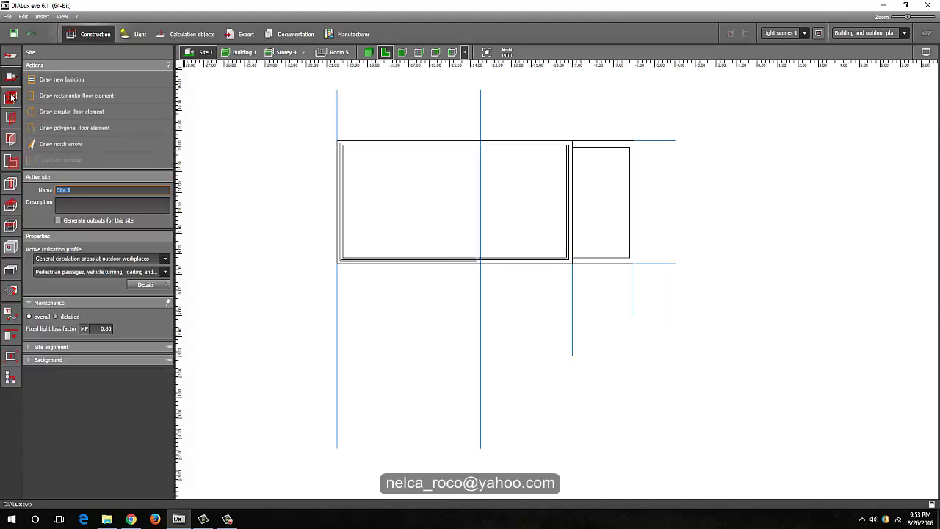
pyautogui.click(10, 96)
pyautogui.click(80, 218)
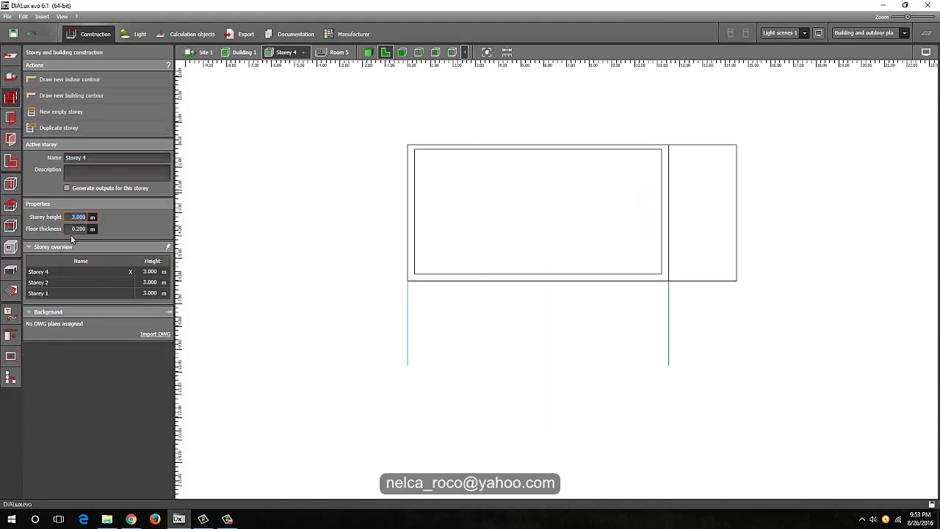
pyautogui.write('6')
pyautogui.press('Return')
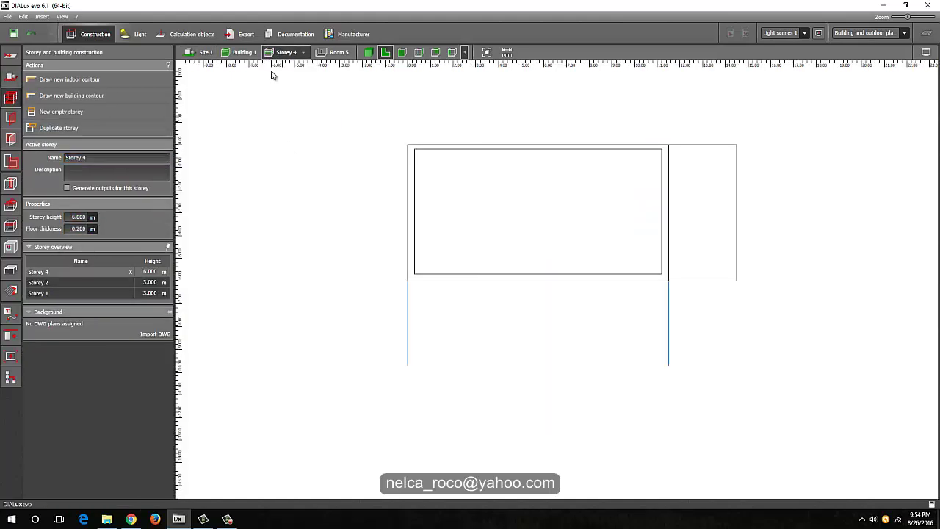
# Examine the whole site in 3D and compare the building with the powerhouse sketch in the Yahoo Mail message, returning to DIALux evo
pyautogui.click(206, 52)
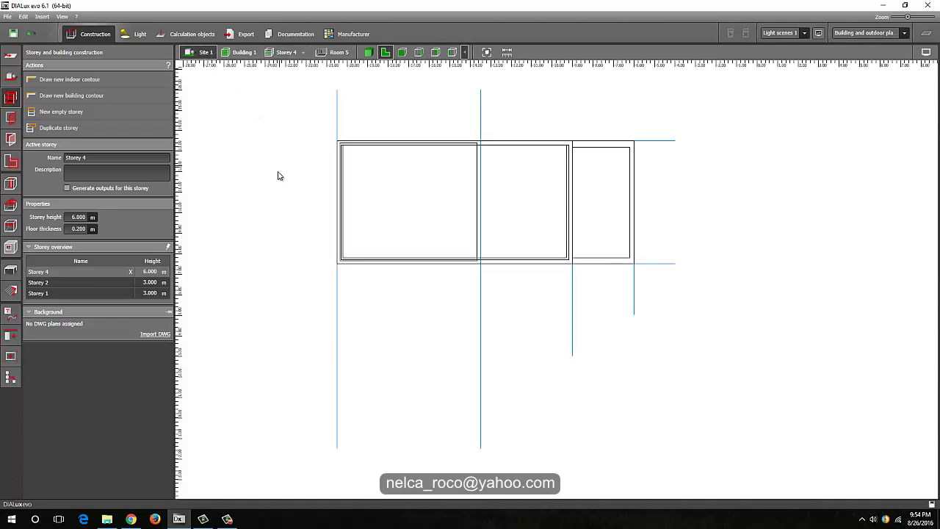
pyautogui.click(368, 52)
pyautogui.moveTo(308, 213); pyautogui.dragTo(419, 323, button='right')
pyautogui.moveTo(419, 327); pyautogui.dragTo(472, 371, button='middle')
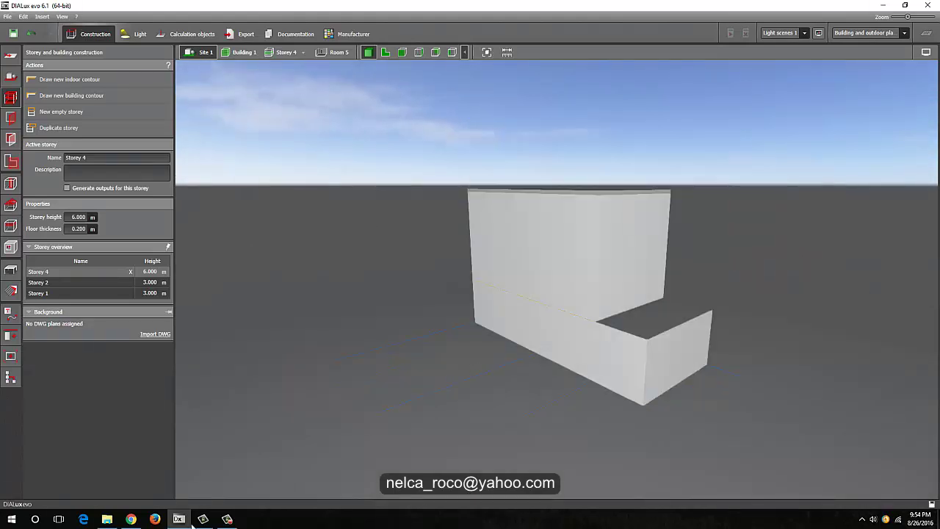
pyautogui.click(139, 521)
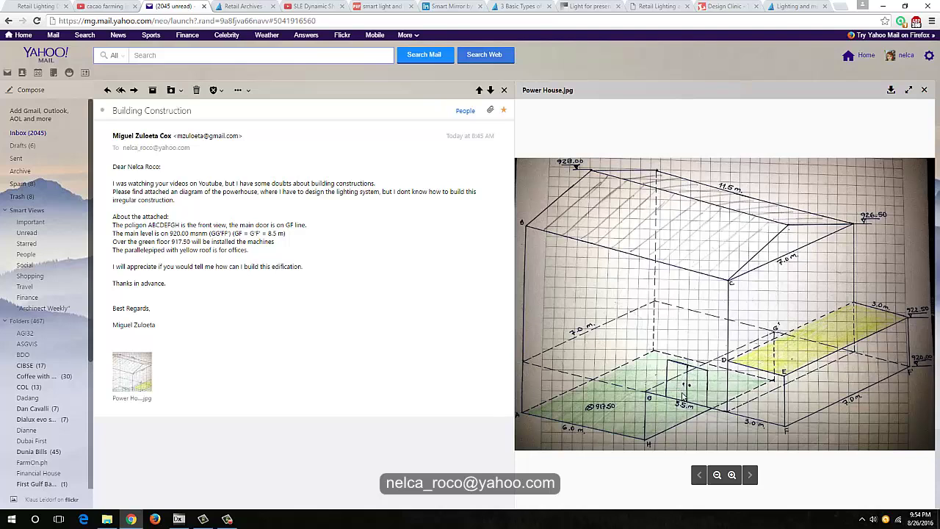
pyautogui.click(178, 518)
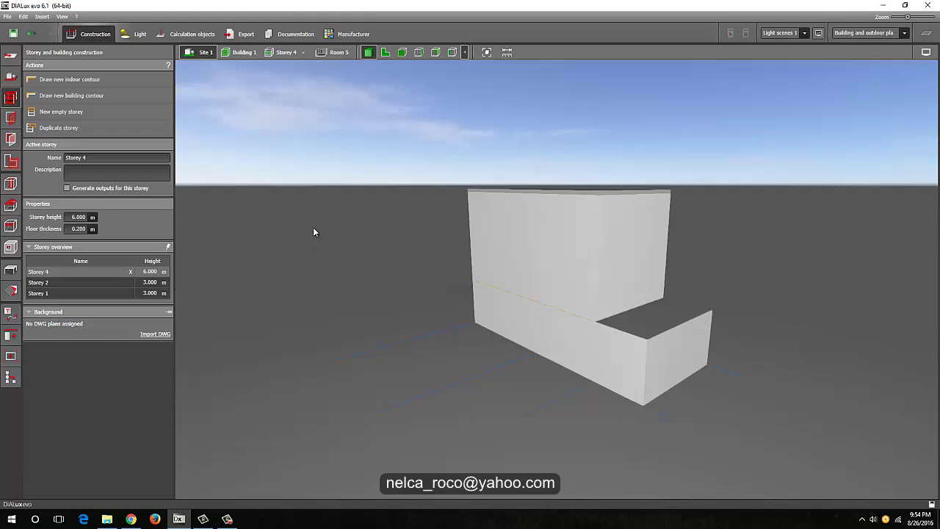
# Draw a square window with mullion about 1.75 m wide in plan view, in Storey 2's front long wall near the side extension
pyautogui.click(386, 53)
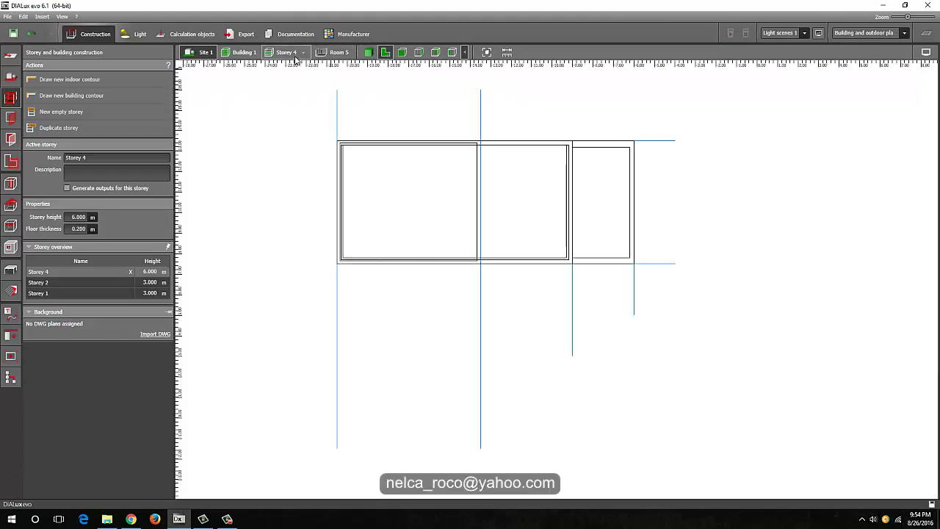
pyautogui.click(296, 56)
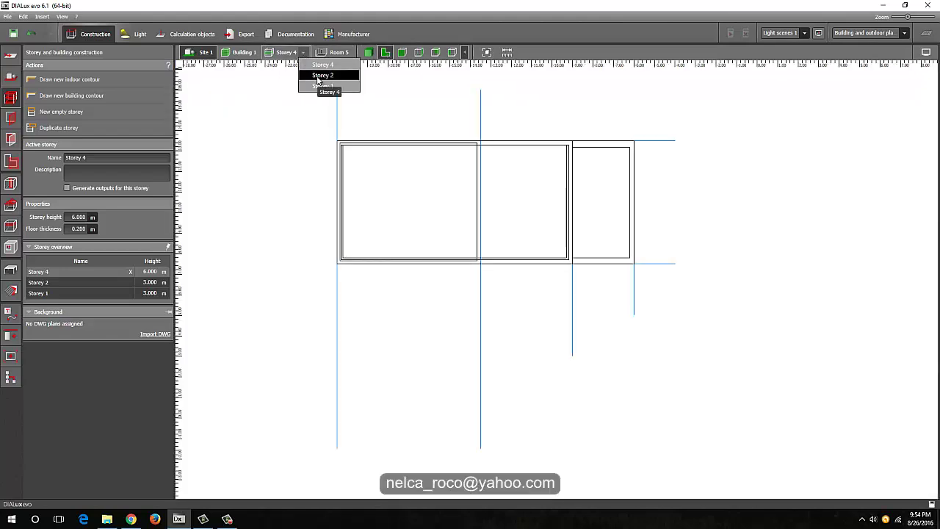
pyautogui.click(321, 76)
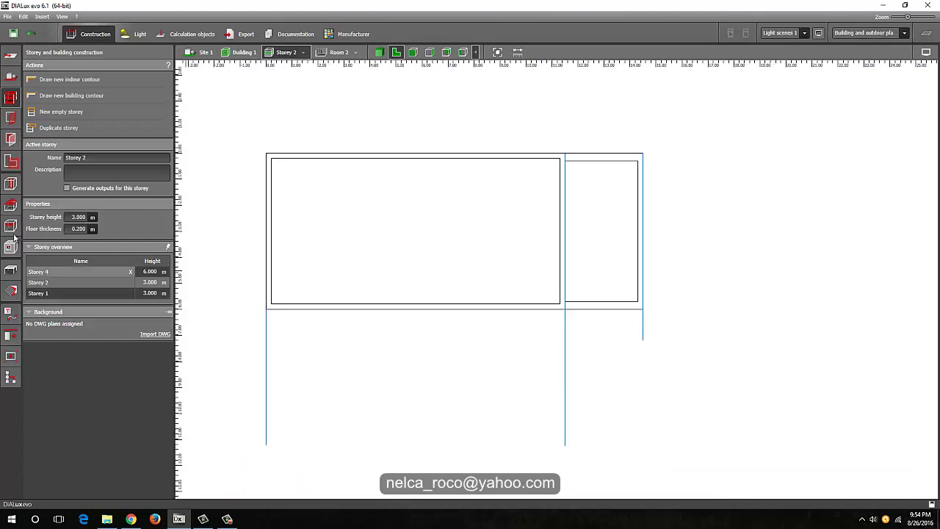
pyautogui.click(10, 118)
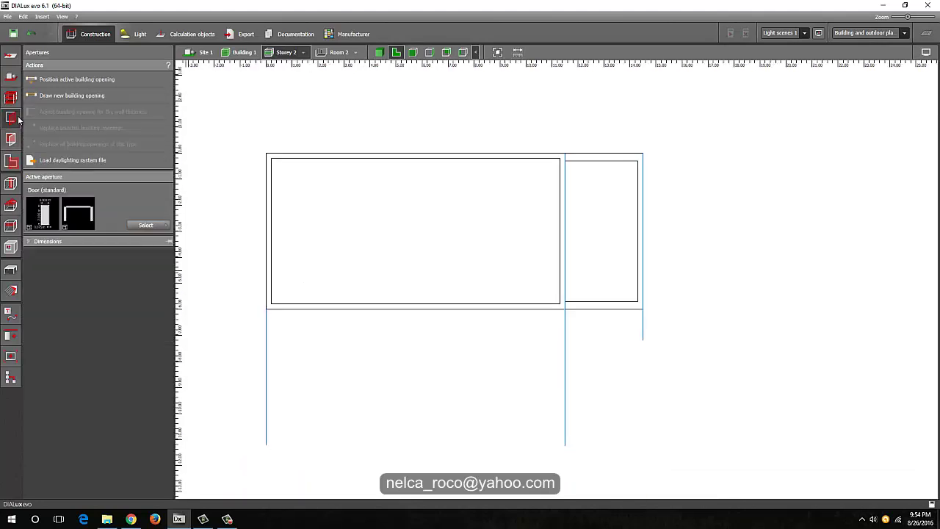
pyautogui.click(145, 226)
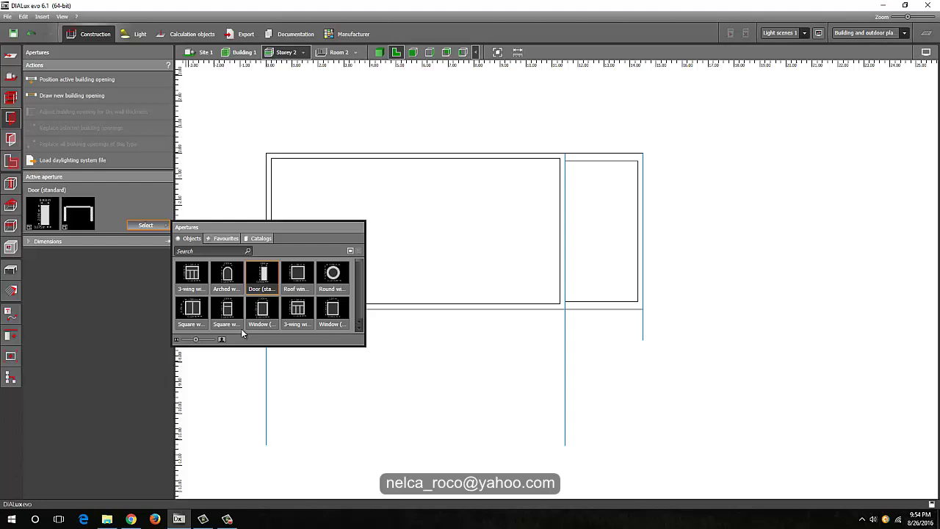
pyautogui.click(192, 310)
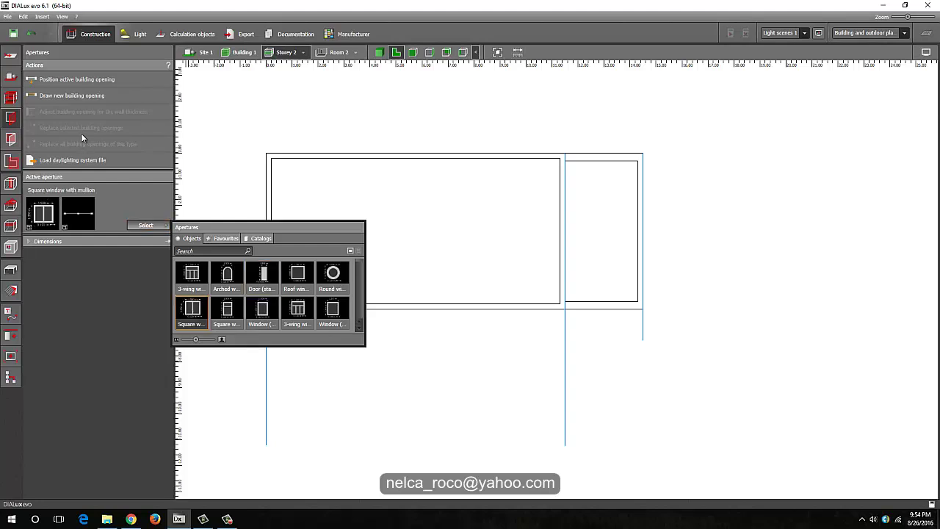
pyautogui.click(71, 96)
pyautogui.scroll(5, 497, 343)
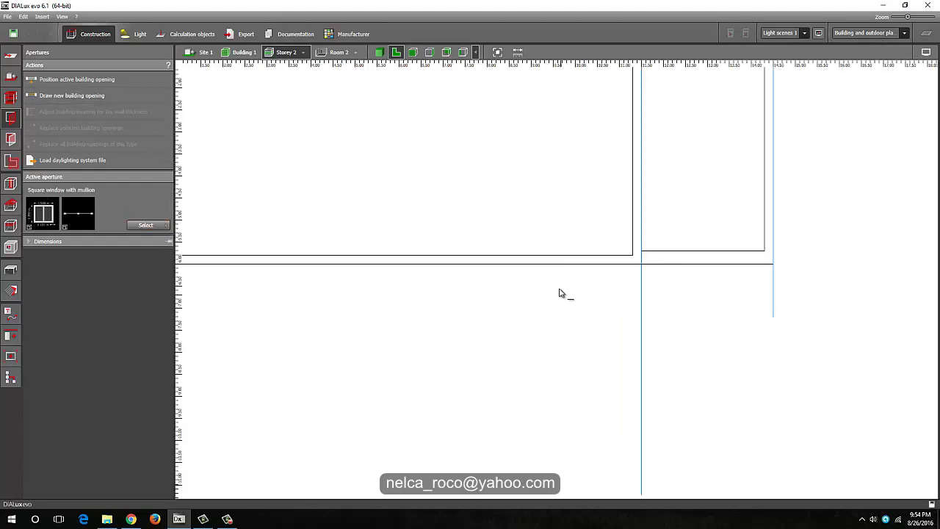
pyautogui.click(533, 259)
pyautogui.click(609, 261)
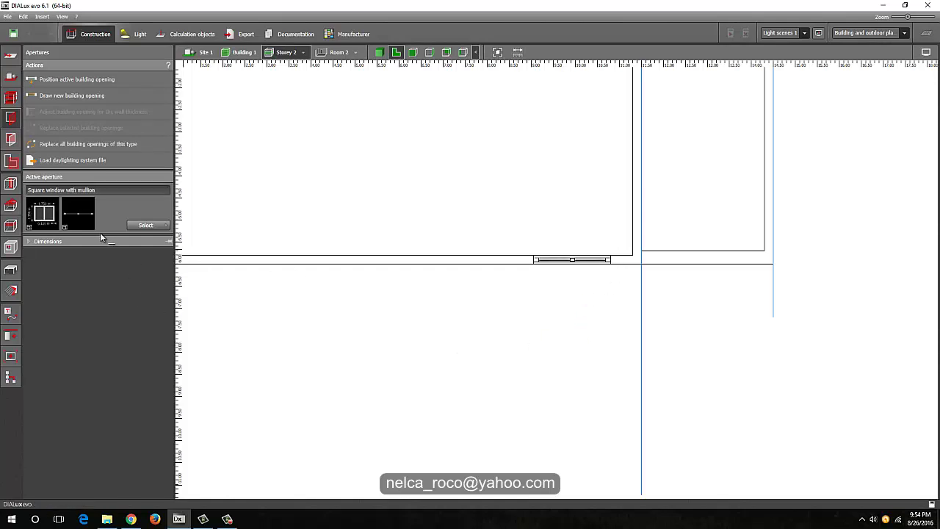
# Set the height to 2.1 m and width to 2 m for the mullioned window in Storey 2's front wall
pyautogui.click(565, 261)
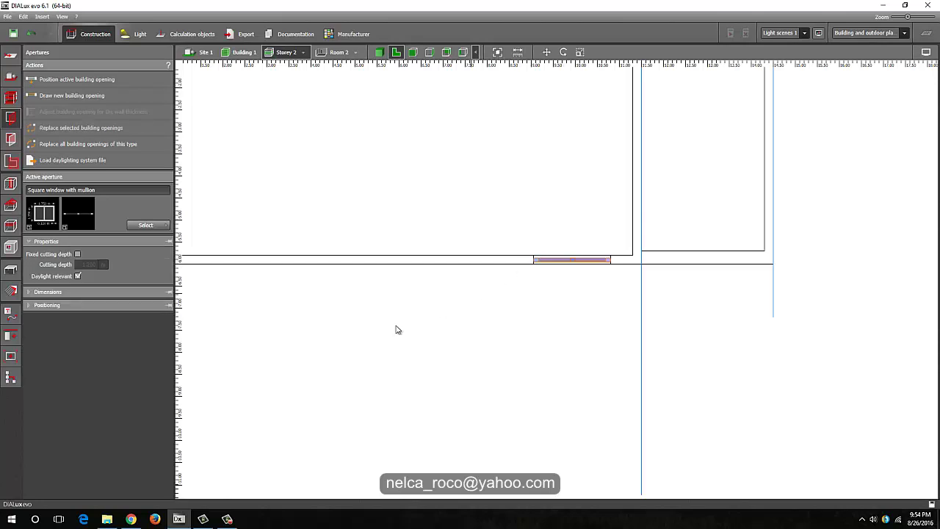
pyautogui.click(29, 292)
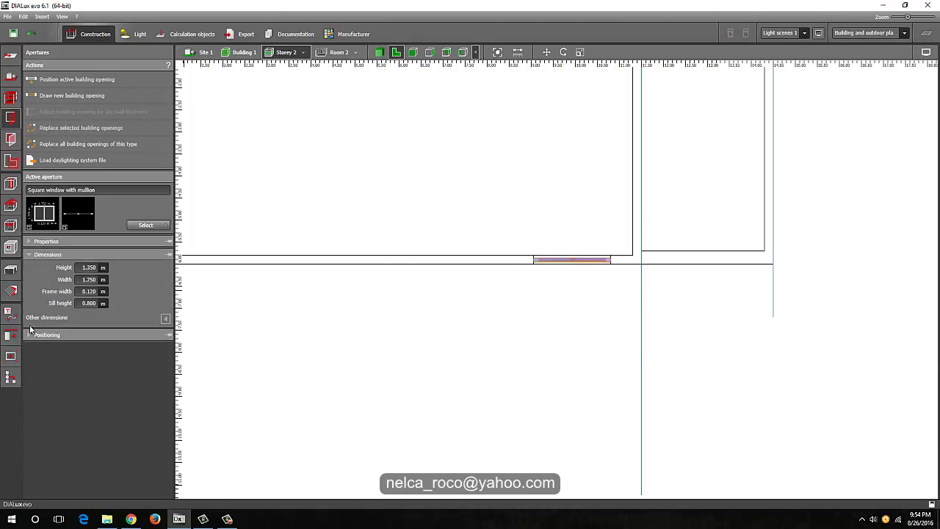
pyautogui.write('2.1')
pyautogui.click(86, 279)
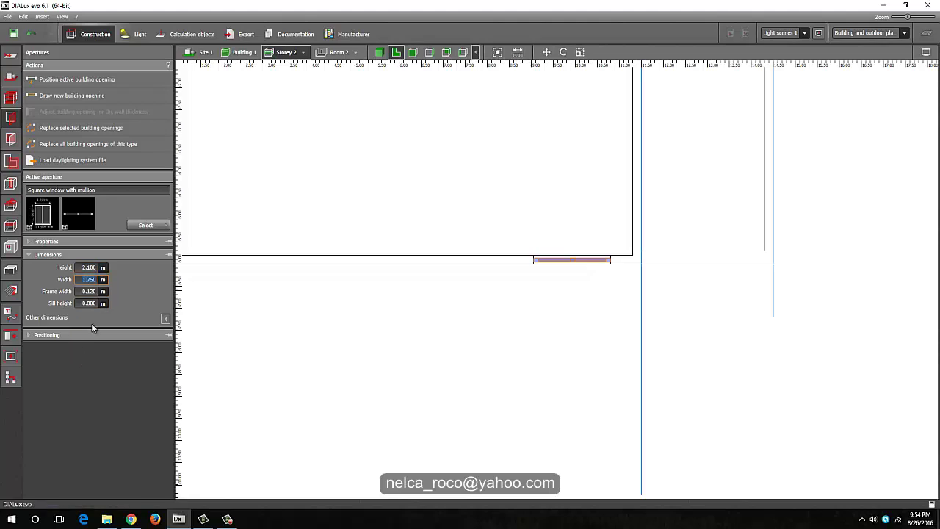
pyautogui.write('2')
pyautogui.press('Return')
# Lower the mullioned window's sill height in the 3D view to place it near the base of Storey 2's front wall
pyautogui.click(380, 53)
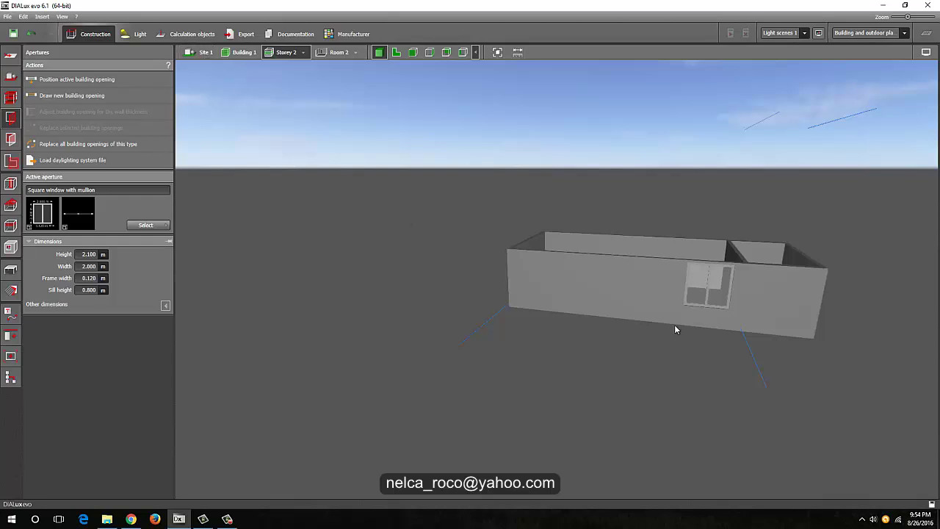
pyautogui.click(101, 303)
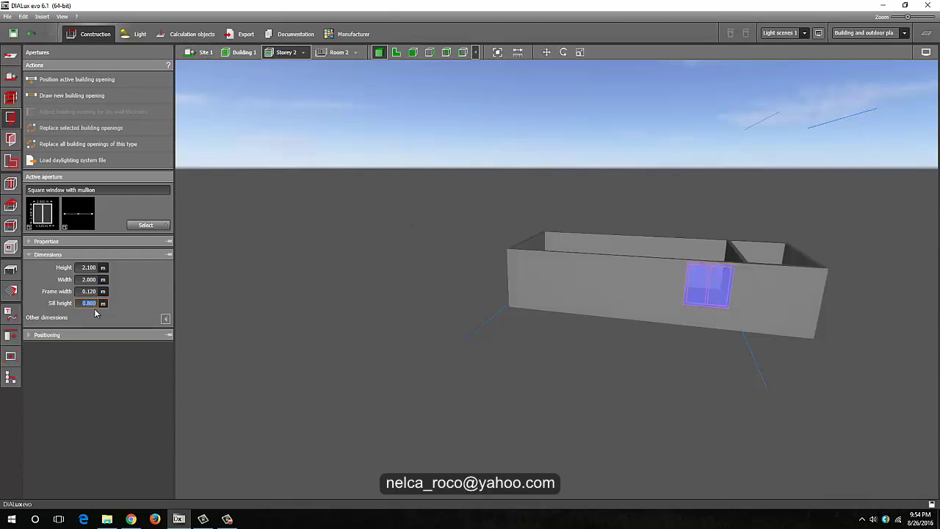
pyautogui.press('Return')
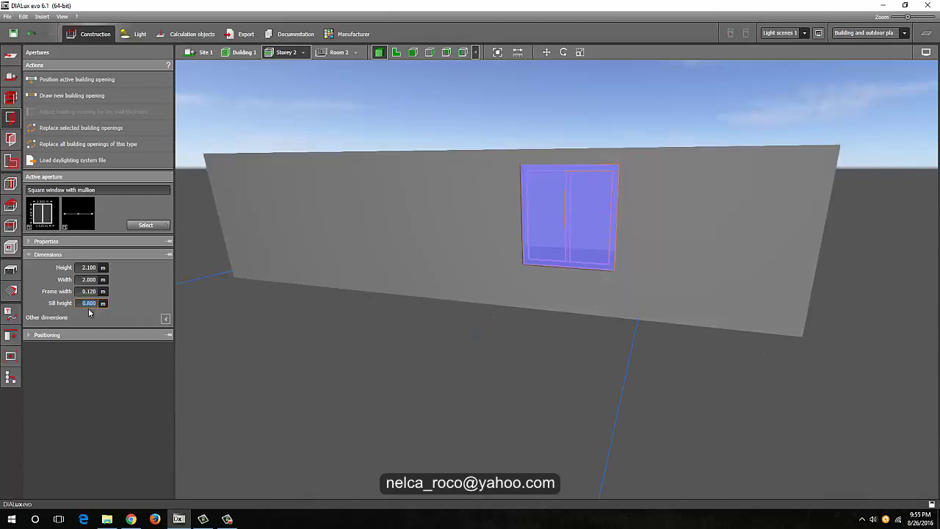
pyautogui.write('.8')
pyautogui.press('Return')
pyautogui.click(352, 116)
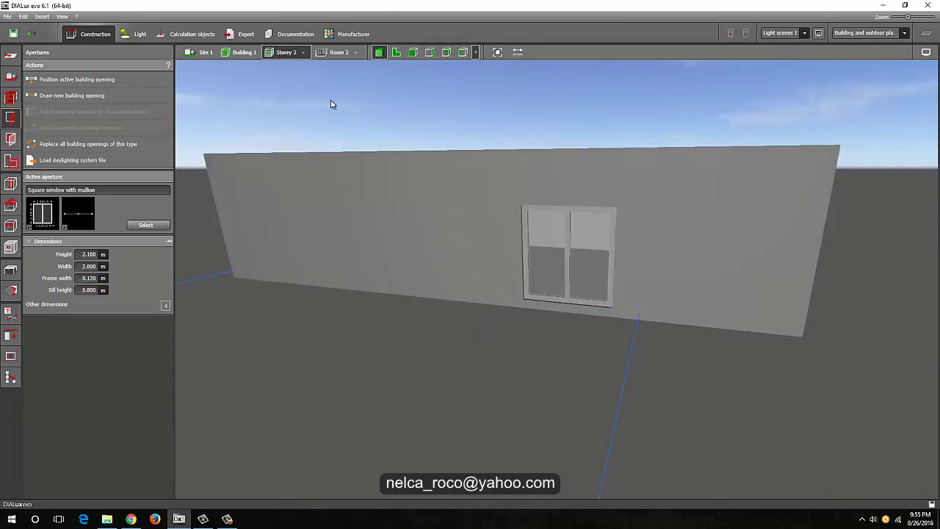
# Show the whole site in 3D as a wireframe and view the building with its sunken storey from the door side
pyautogui.click(207, 53)
pyautogui.moveTo(377, 207); pyautogui.dragTo(485, 294, button='right')
pyautogui.moveTo(484, 294); pyautogui.dragTo(507, 309, button='middle')
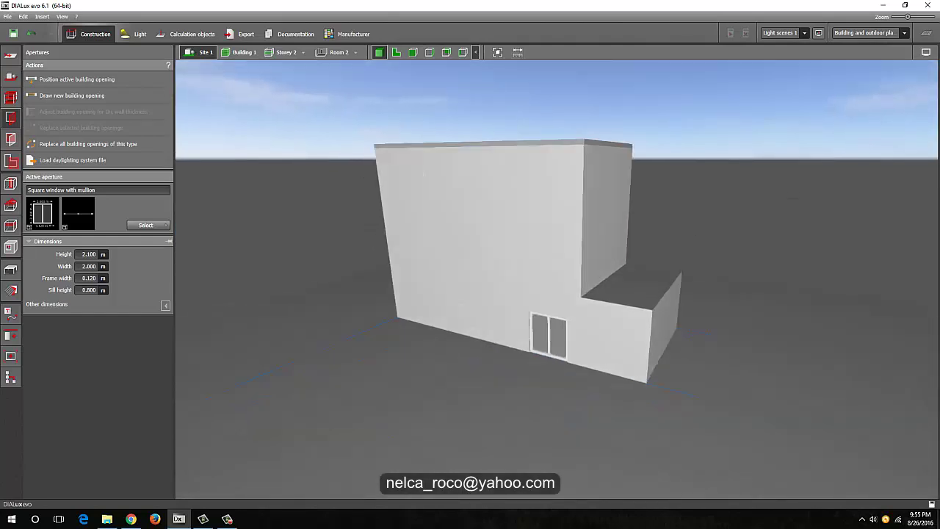
pyautogui.click(927, 53)
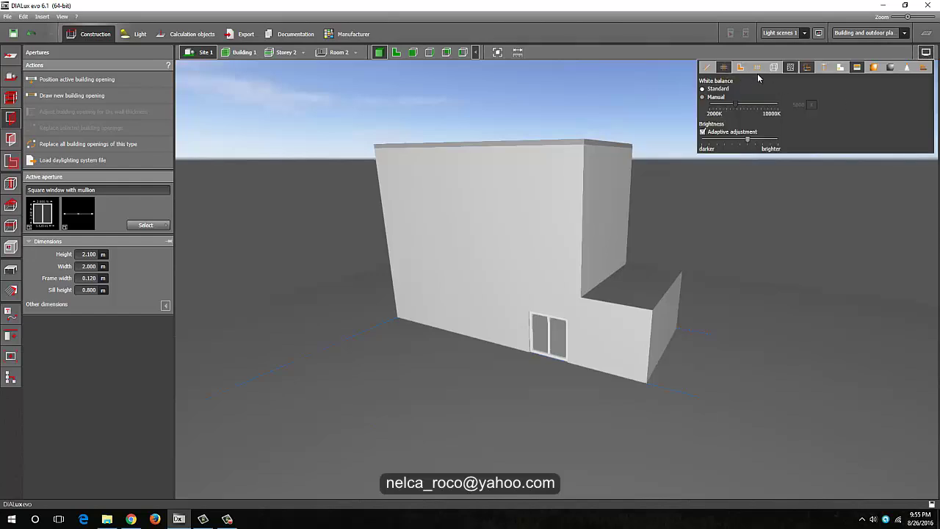
pyautogui.click(773, 68)
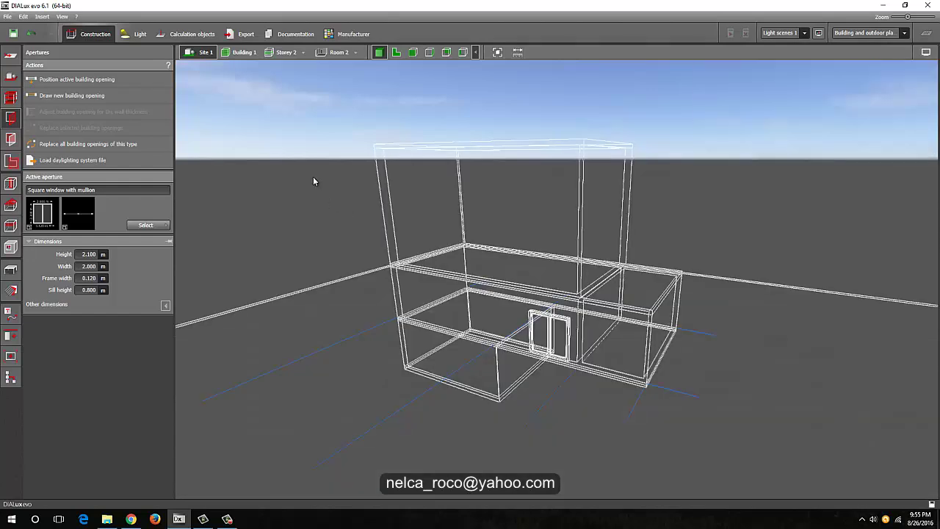
pyautogui.moveTo(313, 182); pyautogui.dragTo(307, 322, button='right')
# Compare the wireframe building with the powerhouse sketch in the Yahoo Mail message, returning to DIALux evo to examine it from several angles
pyautogui.click(131, 519)
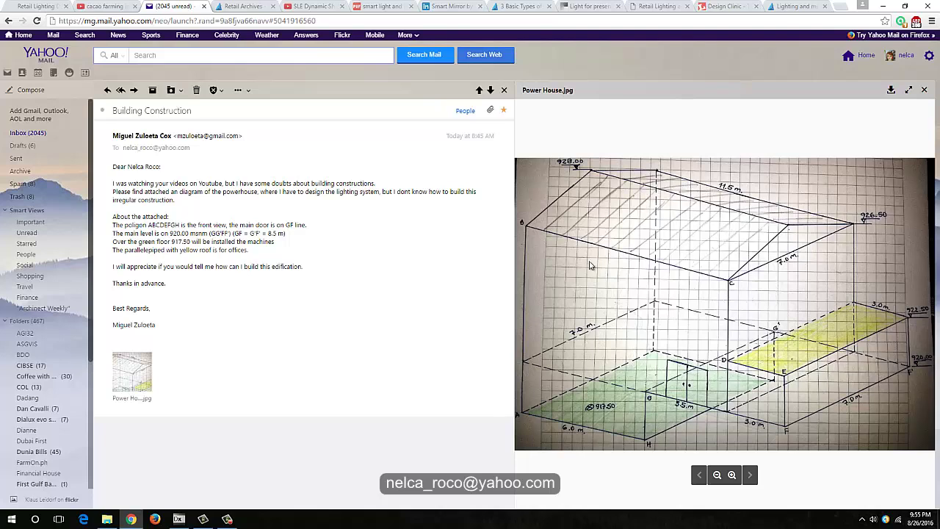
pyautogui.click(179, 520)
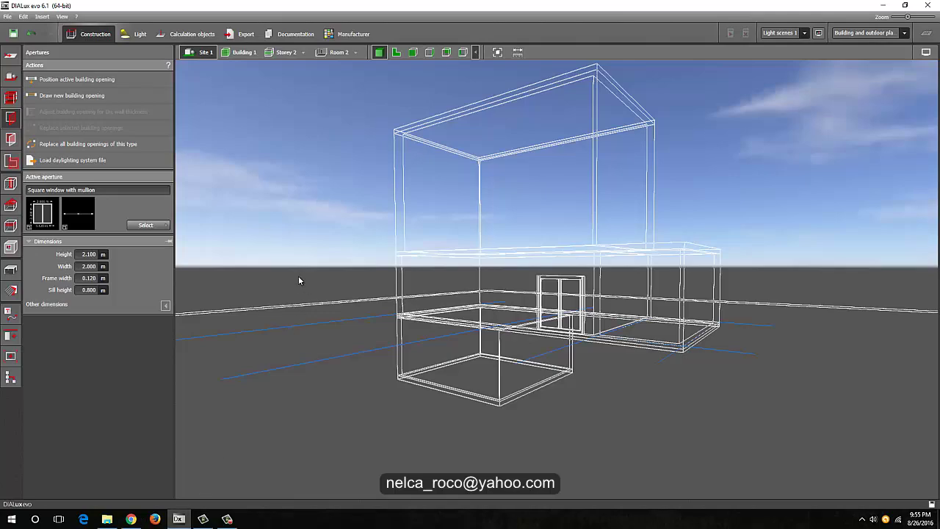
pyautogui.moveTo(300, 279); pyautogui.dragTo(496, 342, button='right')
pyautogui.scroll(3, 354, 382)
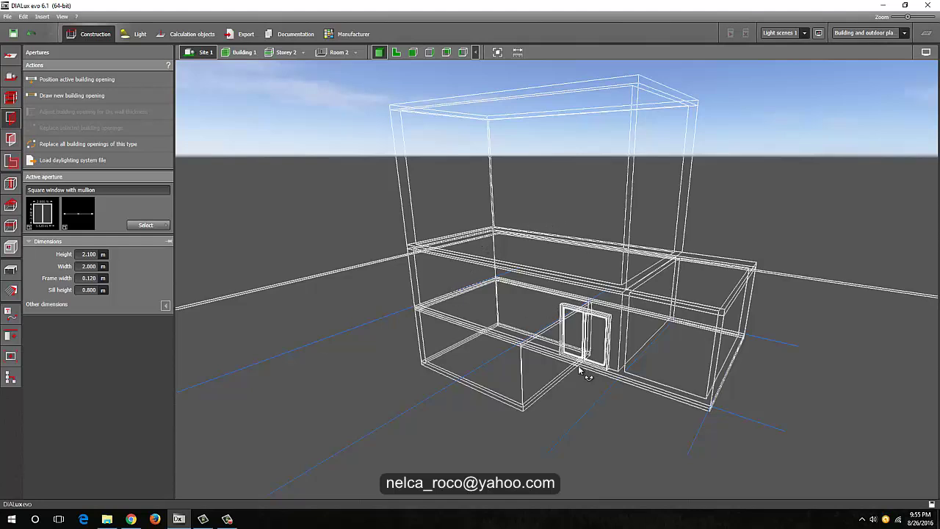
pyautogui.moveTo(581, 374); pyautogui.dragTo(671, 349, button='right')
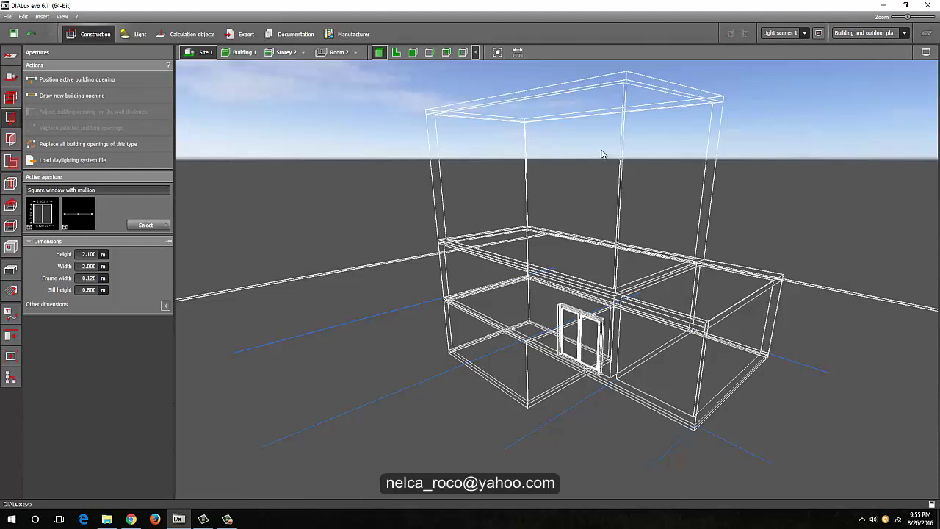
pyautogui.moveTo(578, 293); pyautogui.dragTo(641, 300, button='right')
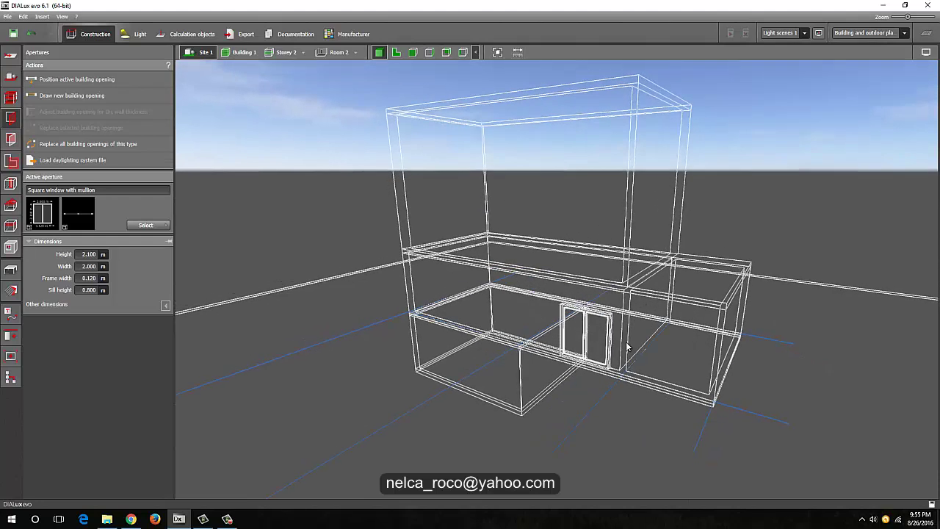
pyautogui.moveTo(551, 254); pyautogui.dragTo(577, 251, button='right')
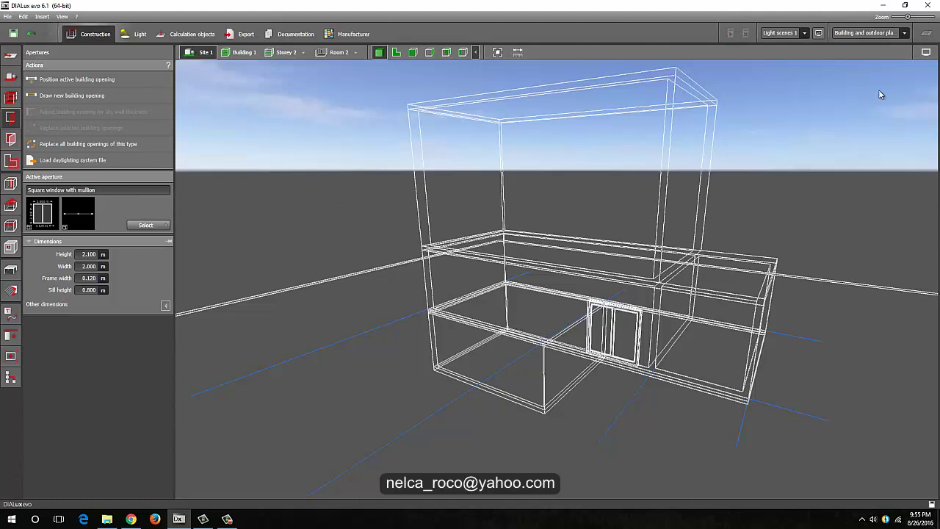
# Switch the site view from wireframe back to solid surfaces
pyautogui.click(926, 53)
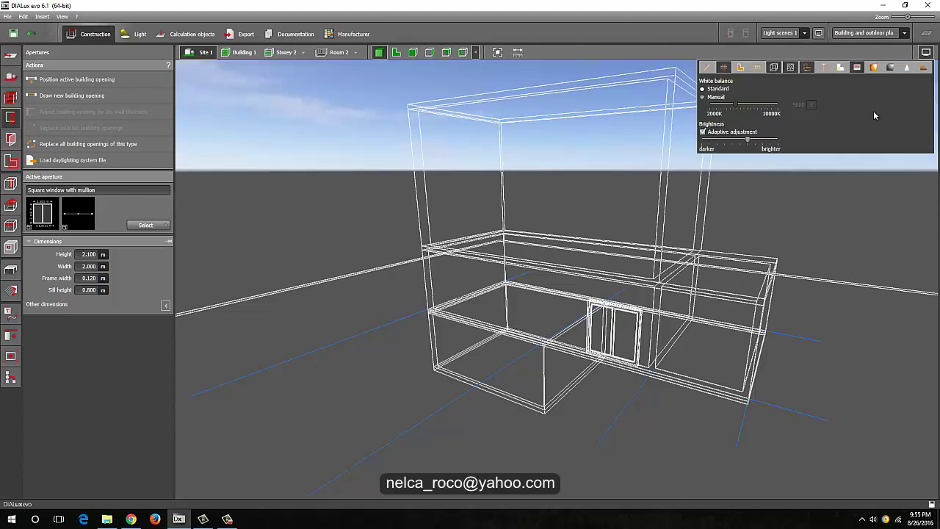
pyautogui.click(774, 67)
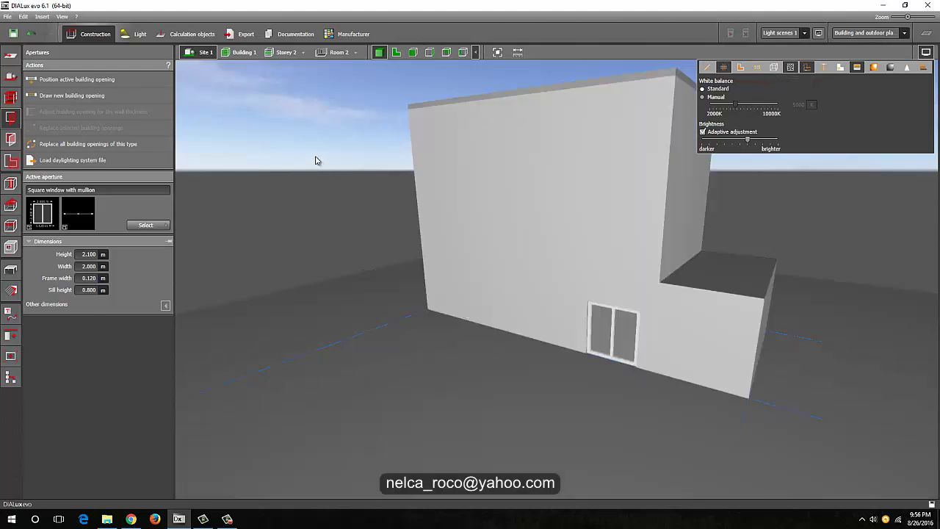
pyautogui.click(285, 89)
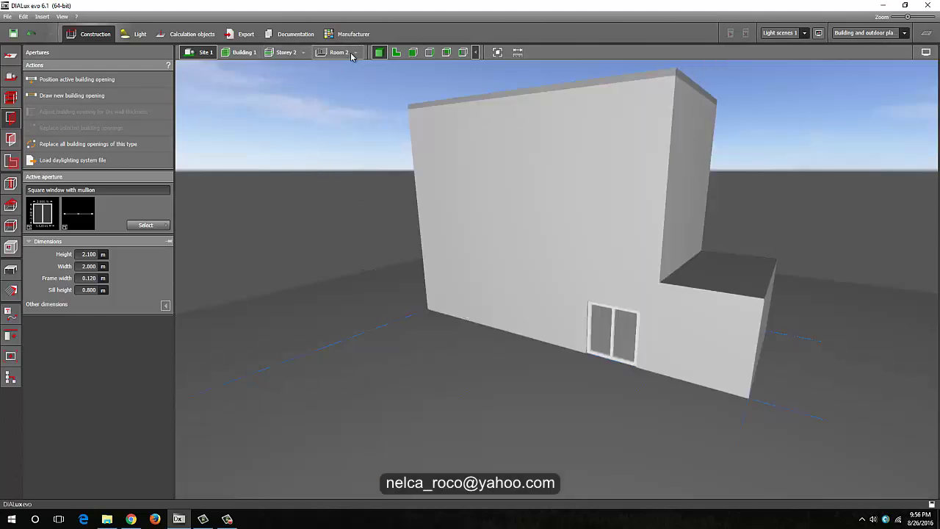
# Open the upper storey, listed as Storey 3, on its own in 3D
pyautogui.click(354, 53)
pyautogui.click(303, 53)
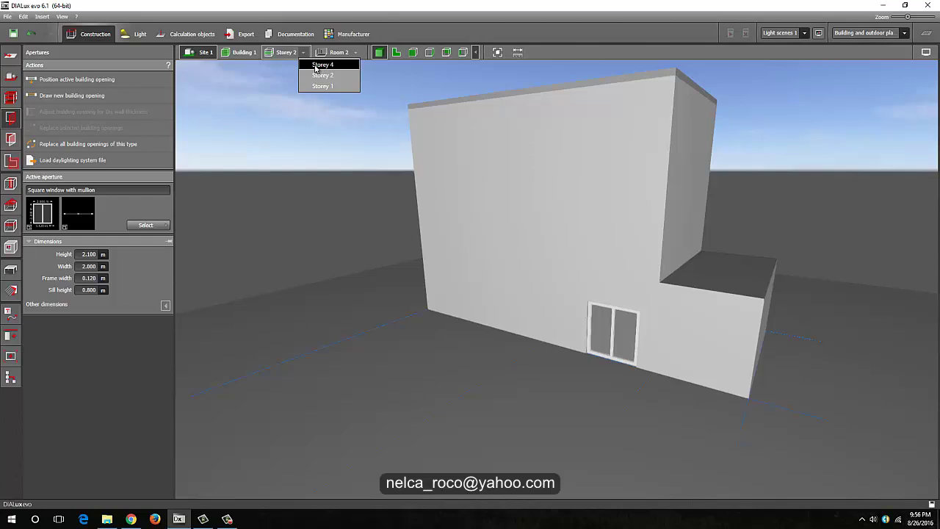
pyautogui.click(316, 65)
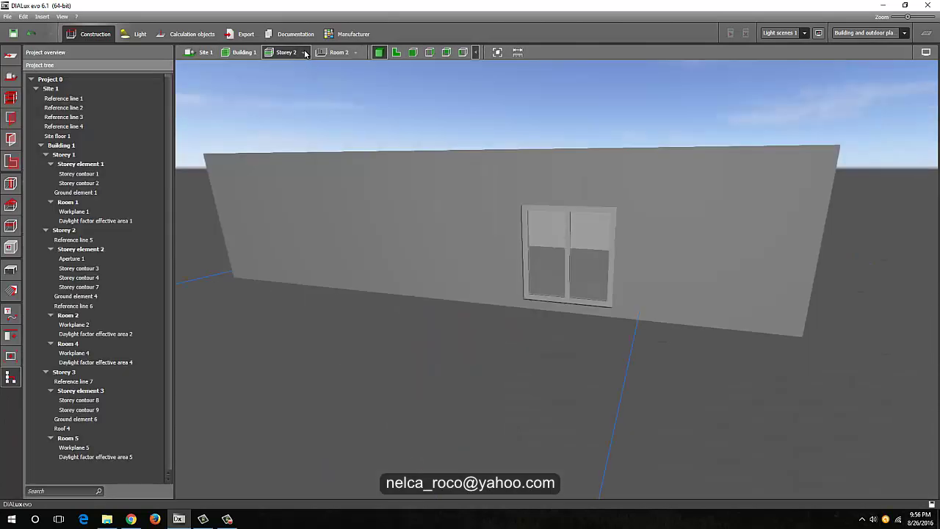
pyautogui.click(304, 53)
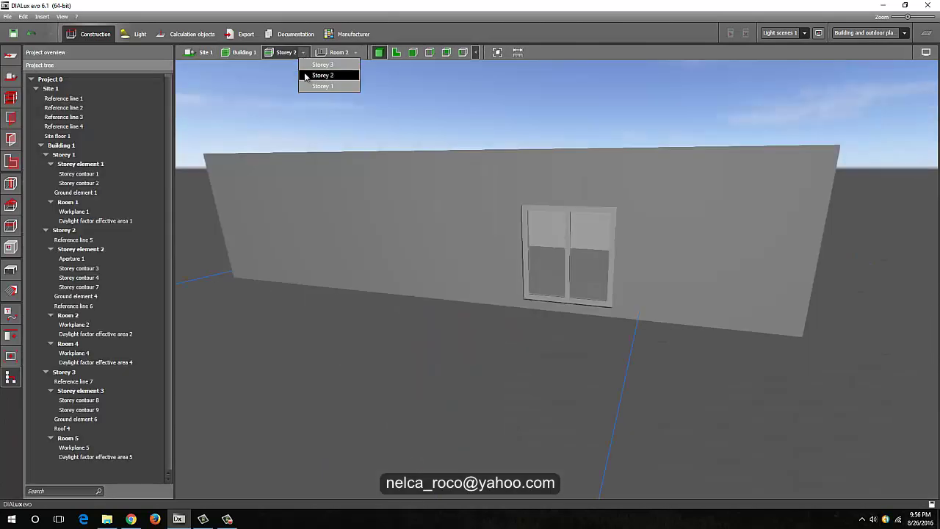
pyautogui.click(313, 70)
# Draw a rectangular cutout of about 8.75 by 4 m in the floor of Storey 3, inside its walls
pyautogui.moveTo(297, 143); pyautogui.dragTo(359, 49, button='right')
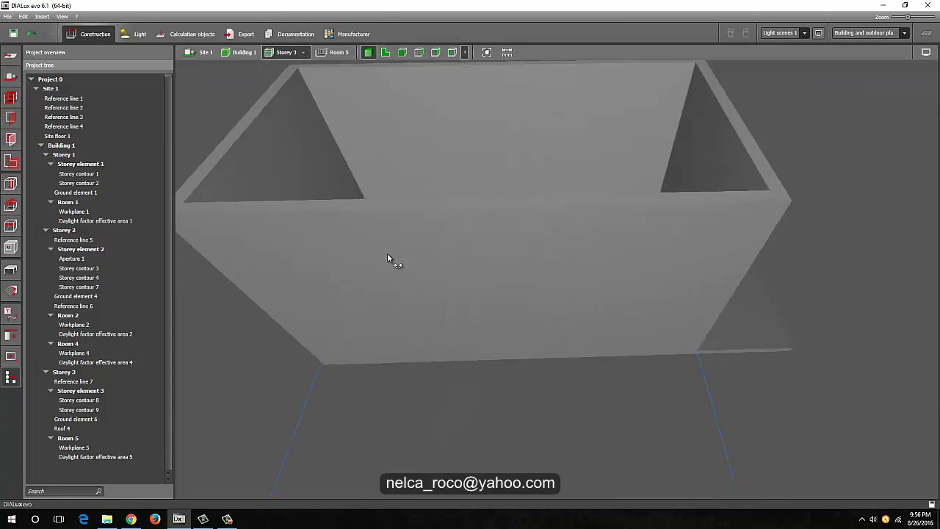
pyautogui.moveTo(387, 254); pyautogui.dragTo(334, 272, button='right')
pyautogui.scroll(3, 334, 272)
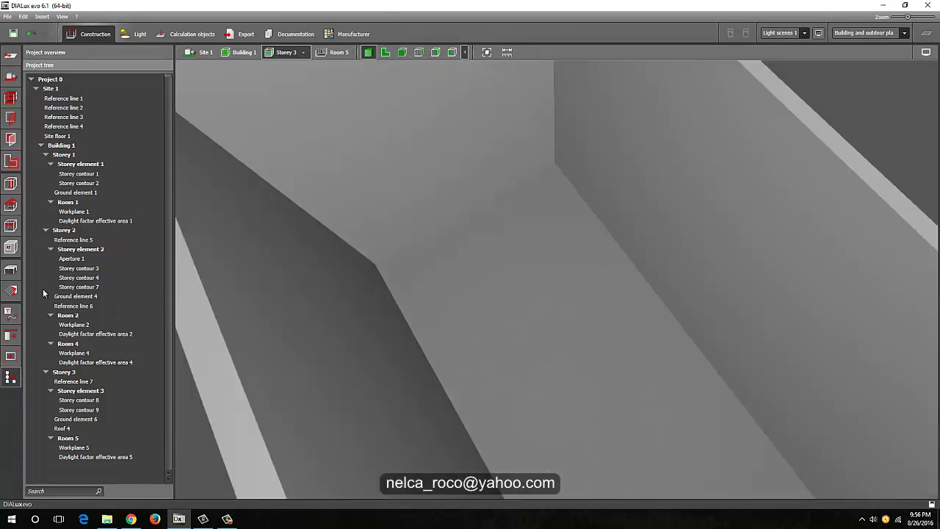
pyautogui.moveTo(364, 261); pyautogui.dragTo(345, 238, button='middle')
pyautogui.scroll(-2, 346, 239)
pyautogui.scroll(-3, 371, 266)
pyautogui.moveTo(428, 231); pyautogui.dragTo(351, 232, button='right')
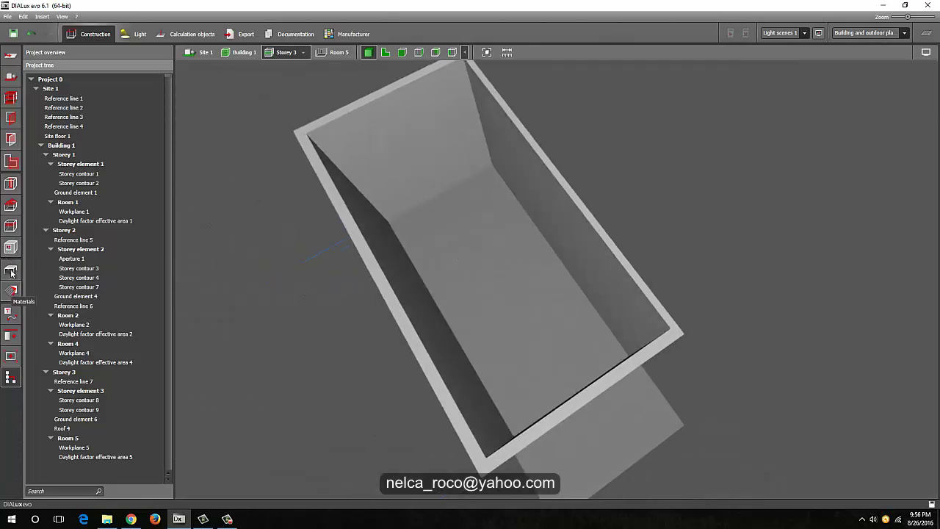
pyautogui.click(8, 250)
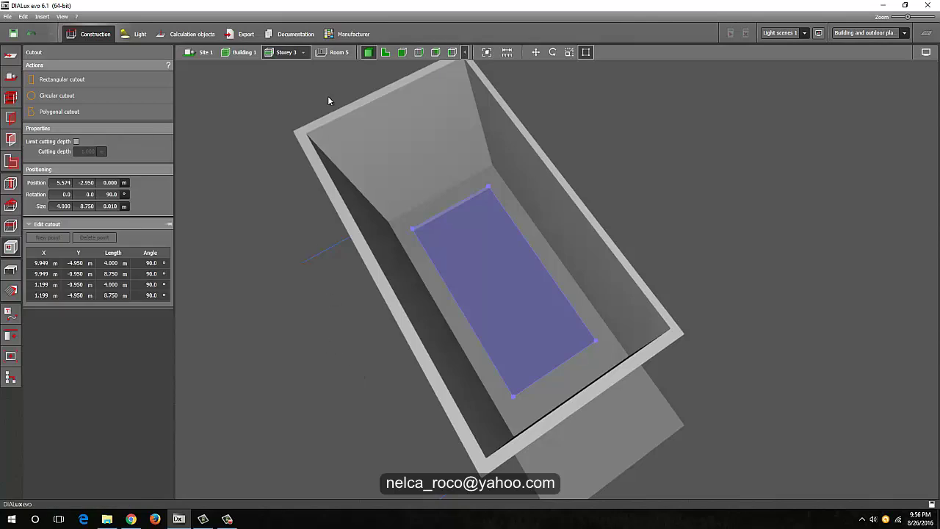
# Stretch the cutout's four corners in plan view to Storey 3's inner wall corners, from X 0.3, Y -0.2 m to X 11.2, Y -5.7 m
pyautogui.click(385, 53)
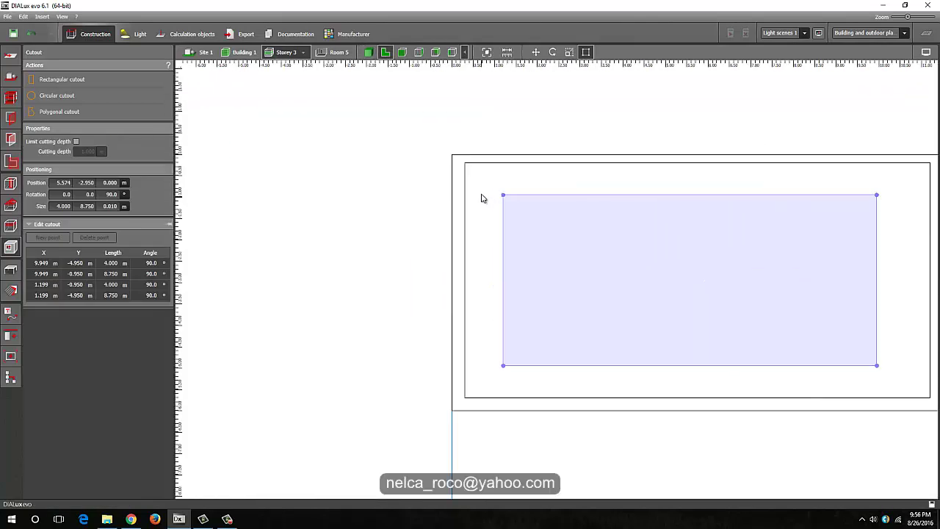
pyautogui.moveTo(503, 196); pyautogui.dragTo(464, 162)
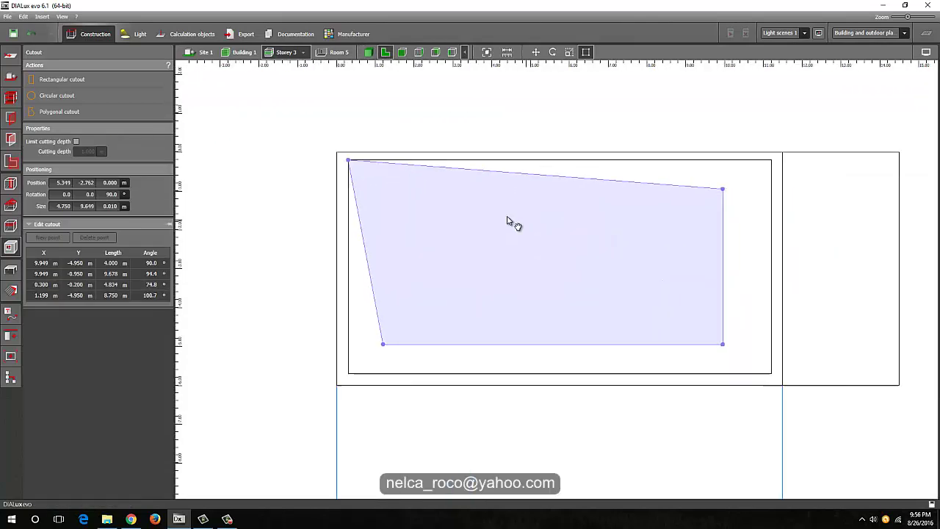
pyautogui.moveTo(733, 195); pyautogui.dragTo(789, 150)
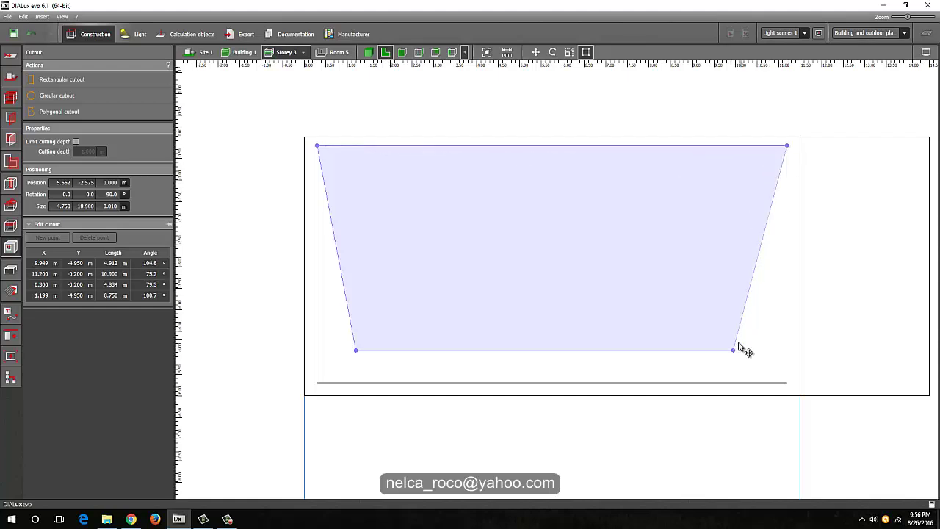
pyautogui.moveTo(742, 350); pyautogui.dragTo(789, 383)
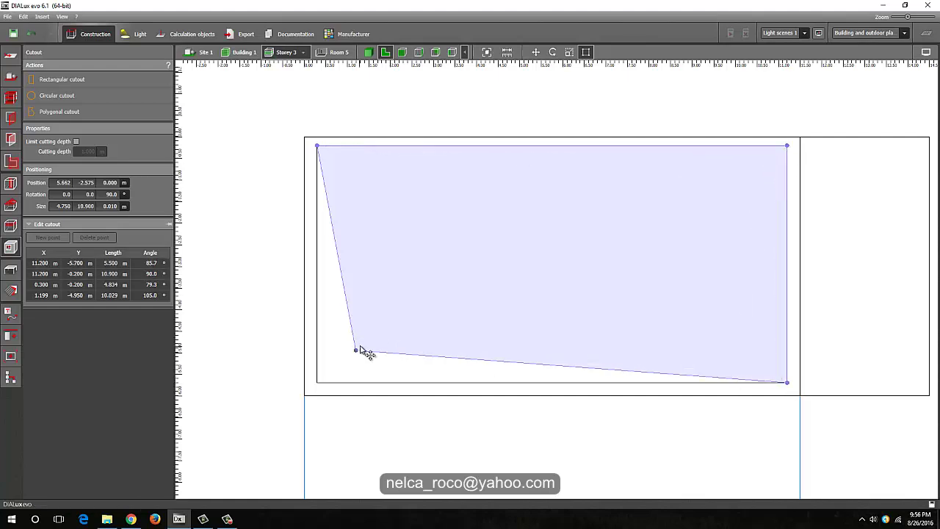
pyautogui.moveTo(360, 349); pyautogui.dragTo(318, 383)
pyautogui.click(259, 257)
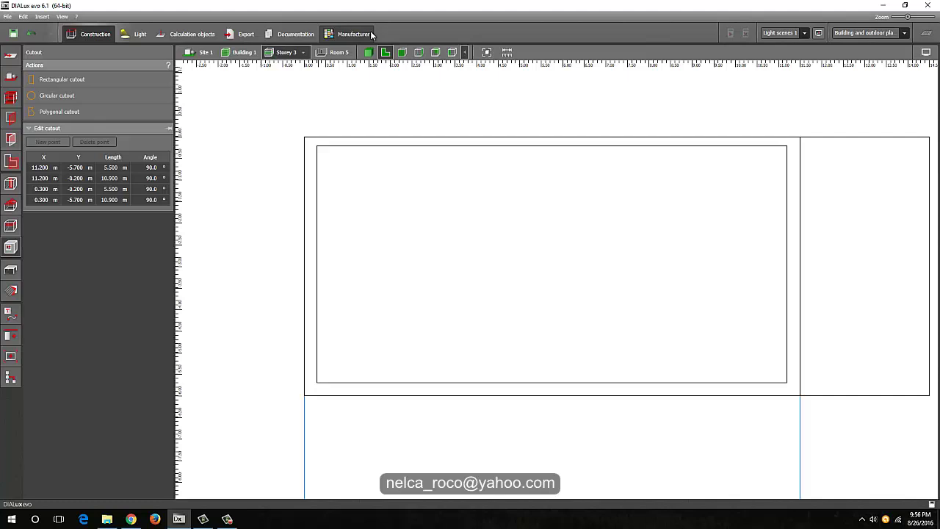
# Examine the interior of Building 1 in 3D where the floor cutout joins the storeys, with the furniture and objects tool open
pyautogui.click(247, 53)
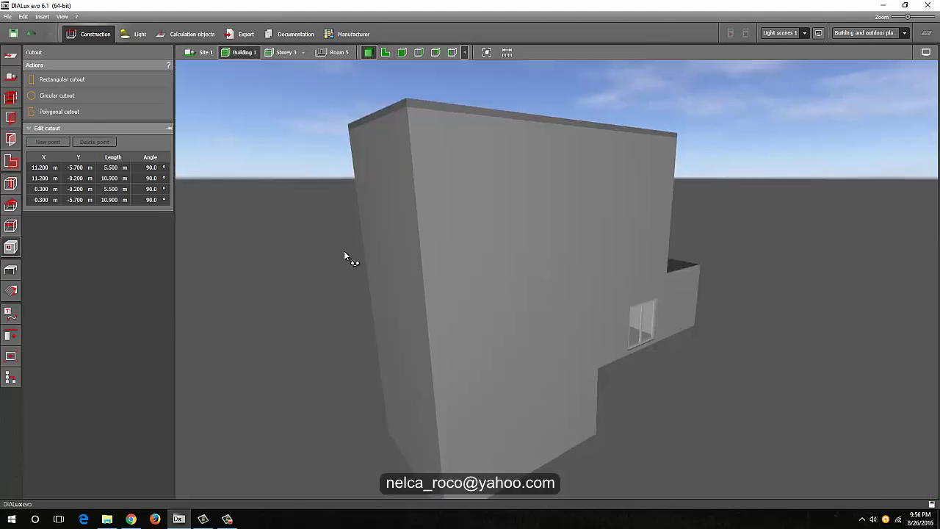
pyautogui.moveTo(344, 250); pyautogui.dragTo(492, 381, button='right')
pyautogui.scroll(5, 492, 382)
pyautogui.scroll(4, 456, 405)
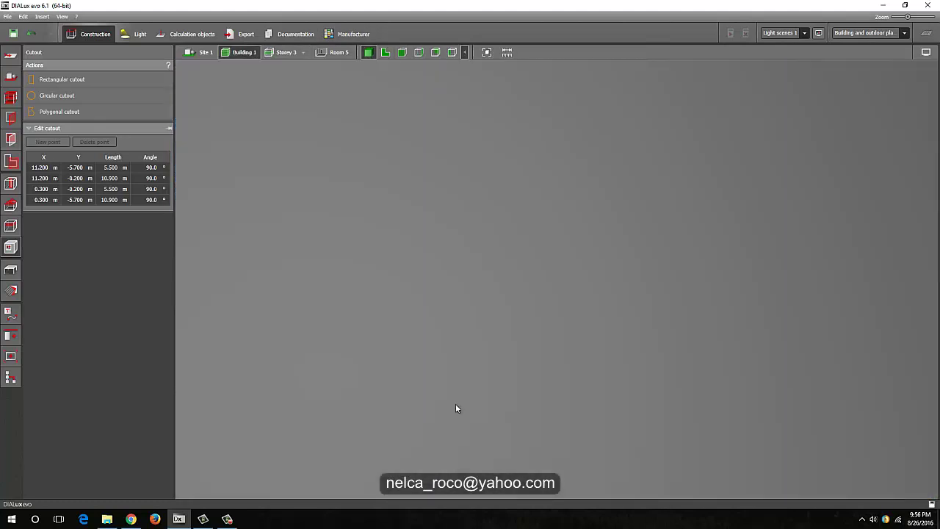
pyautogui.click(11, 269)
pyautogui.moveTo(401, 280); pyautogui.dragTo(539, 361, button='right')
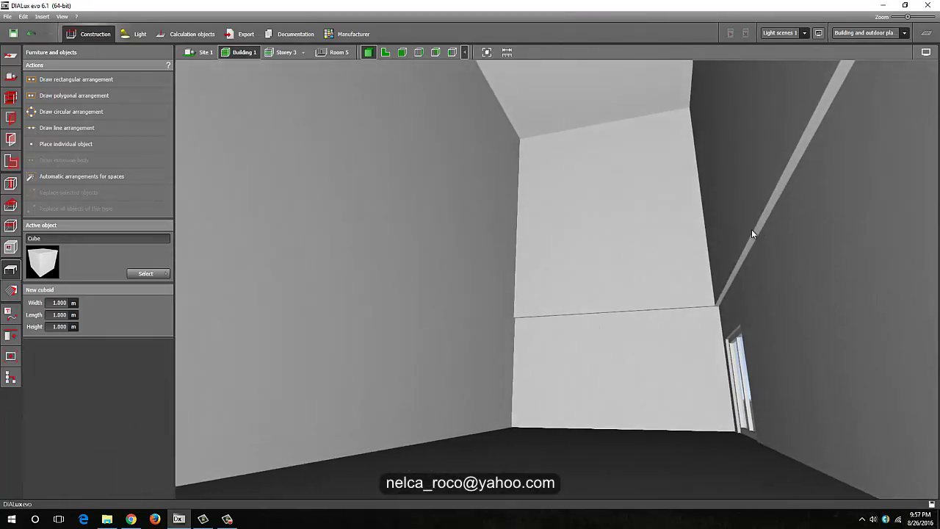
pyautogui.moveTo(736, 253); pyautogui.dragTo(617, 269, button='right')
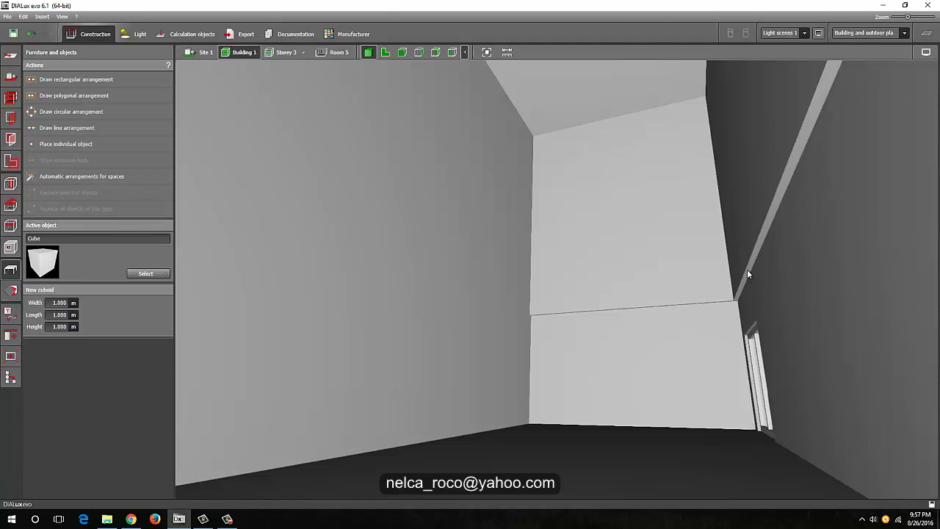
# Open the main storey, listed as Storey 2, on its own in 3D
pyautogui.moveTo(724, 260); pyautogui.dragTo(755, 271, button='right')
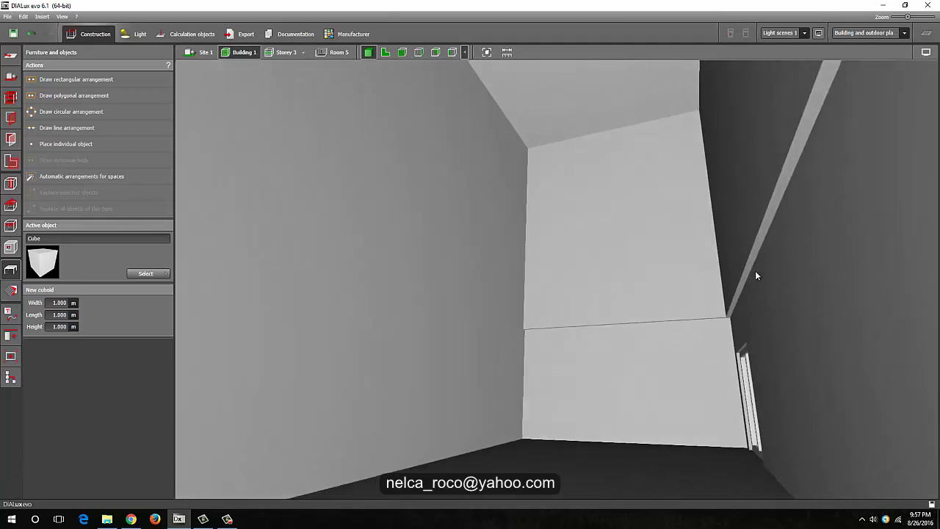
pyautogui.moveTo(648, 292); pyautogui.dragTo(587, 368, button='right')
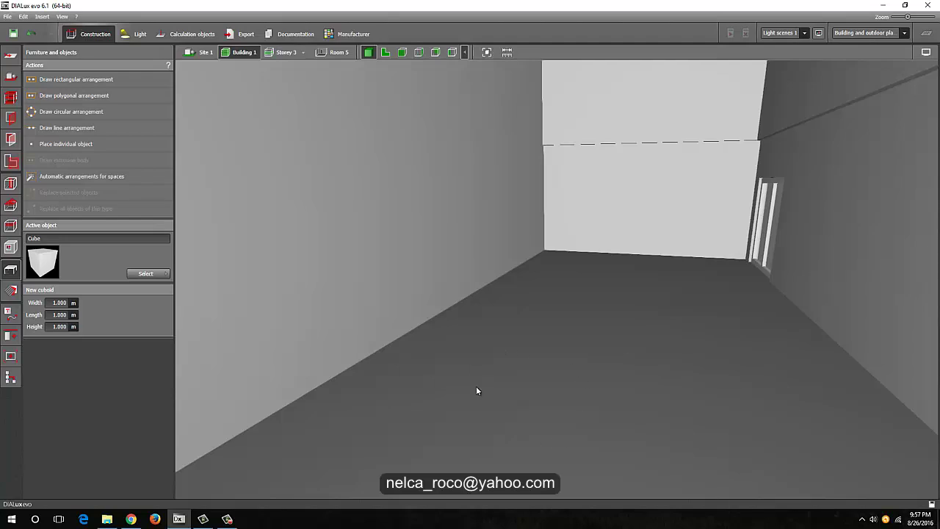
pyautogui.click(385, 53)
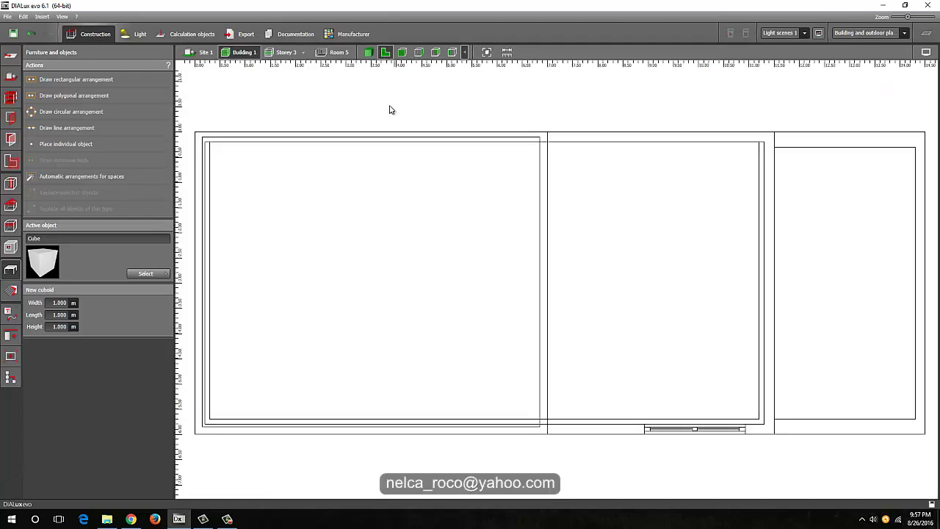
pyautogui.click(301, 52)
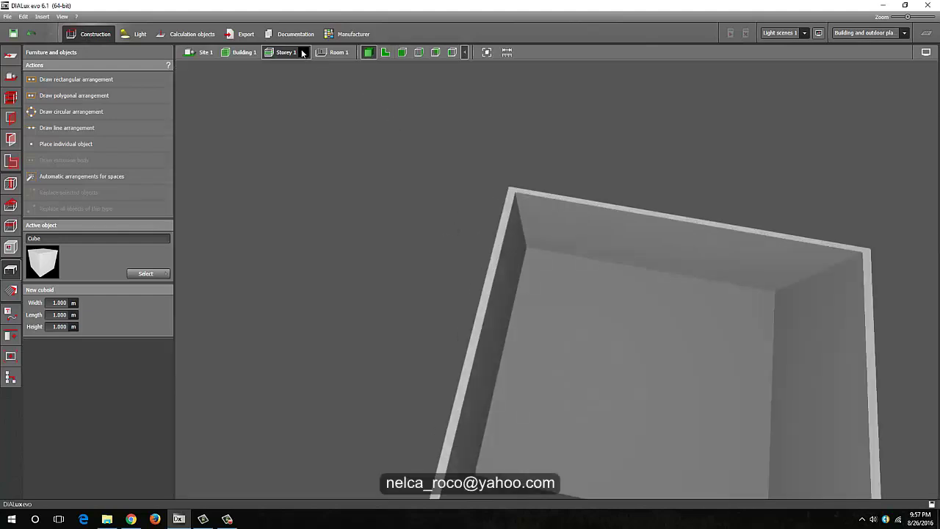
pyautogui.click(303, 53)
pyautogui.click(309, 70)
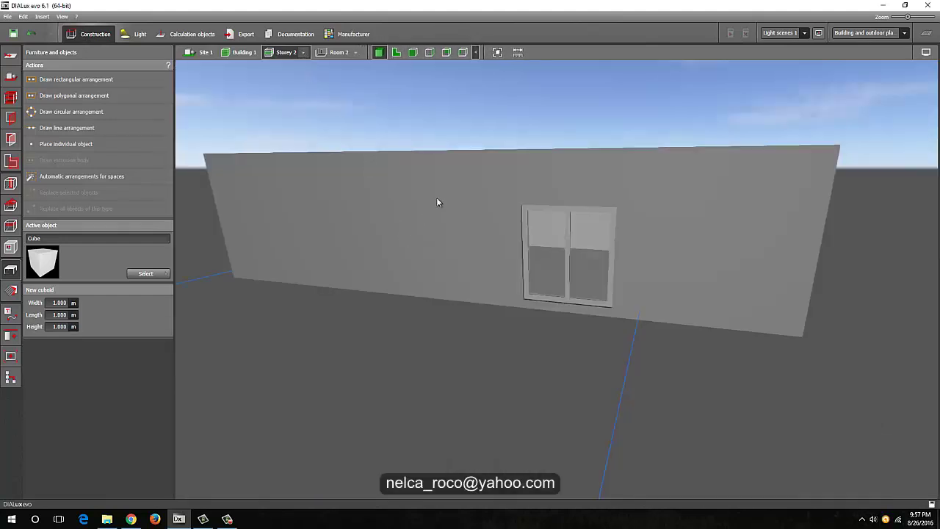
# Draw a rectangular cutout of about 6 by 4.4 m in the floor of Storey 2's main room
pyautogui.moveTo(437, 202); pyautogui.dragTo(424, 283, button='right')
pyautogui.moveTo(482, 248); pyautogui.dragTo(515, 341, button='middle')
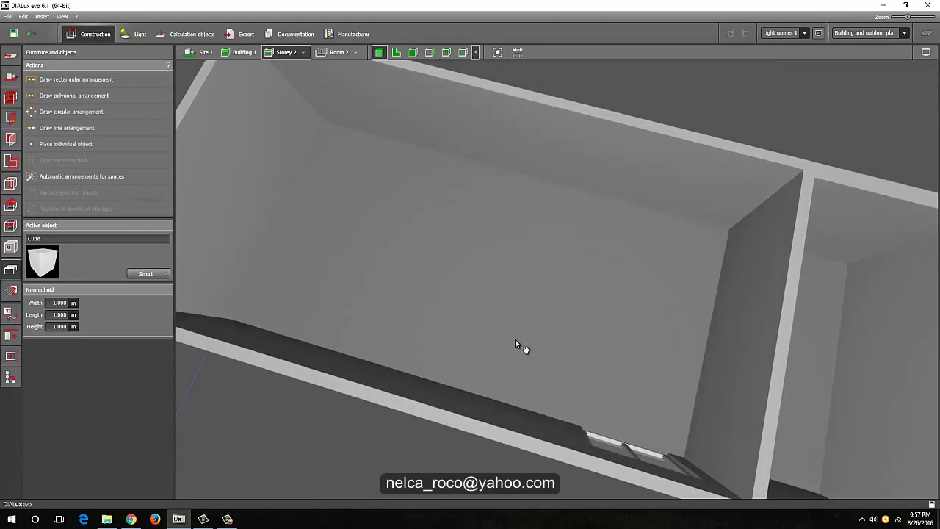
pyautogui.moveTo(516, 340); pyautogui.dragTo(206, 323)
pyautogui.click(12, 249)
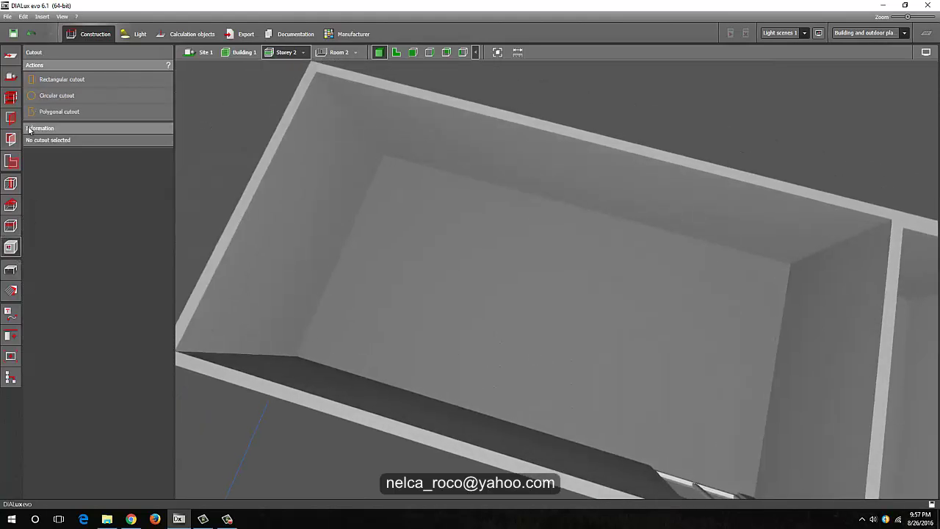
pyautogui.click(50, 79)
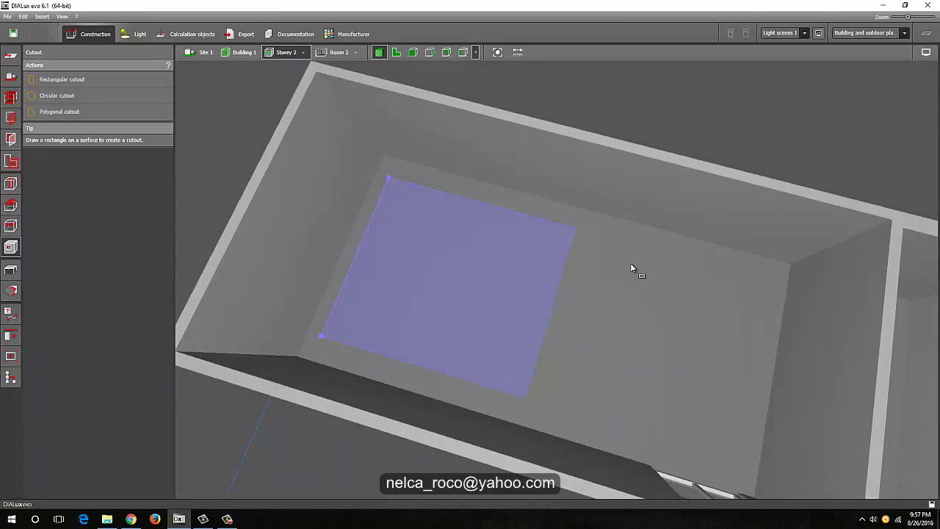
pyautogui.click(559, 261)
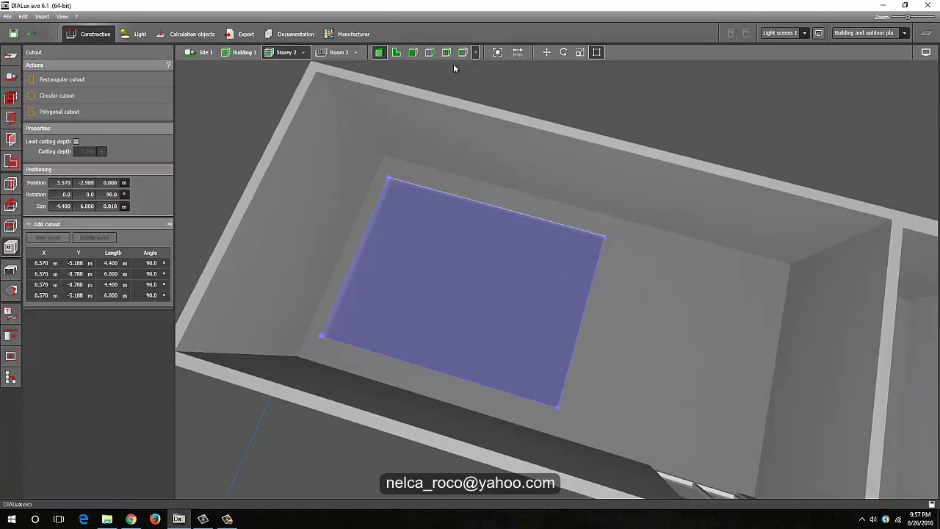
# Draw a reference line in plan view along Storey 2's outer wall from X 0, Y 0 to Y -7.6 m, with one parallel 6 m apart
pyautogui.click(396, 52)
pyautogui.scroll(-7, 720, 282)
pyautogui.moveTo(449, 101); pyautogui.dragTo(641, 112, button='middle')
pyautogui.scroll(1, 644, 111)
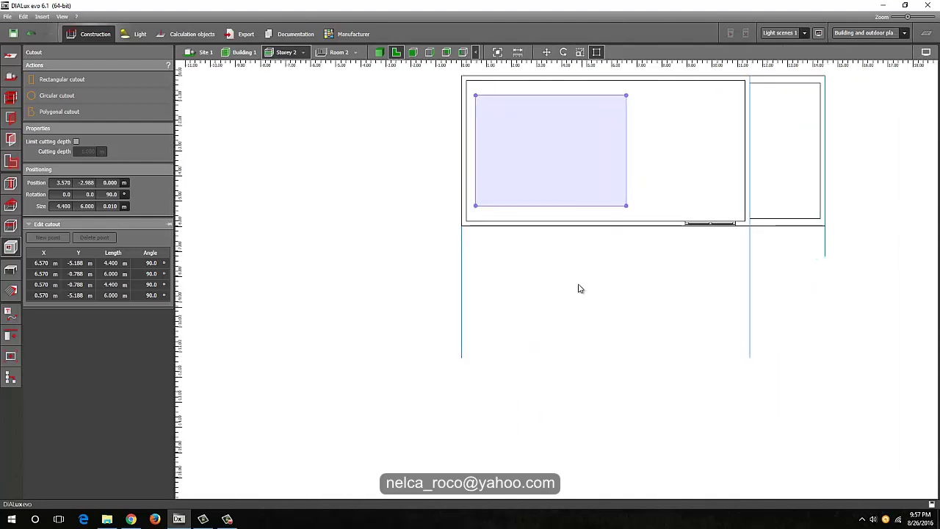
pyautogui.scroll(2, 587, 242)
pyautogui.moveTo(394, 205); pyautogui.dragTo(382, 249, button='middle')
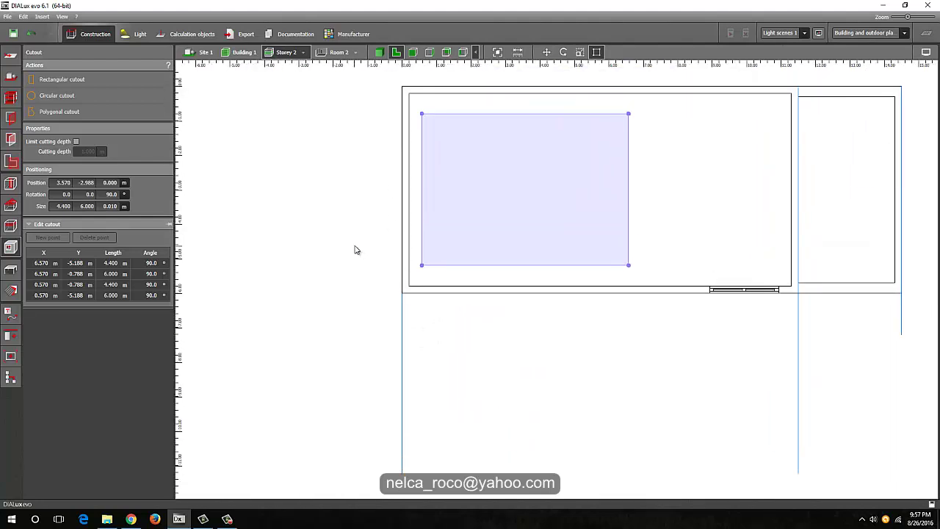
pyautogui.click(324, 235)
pyautogui.click(10, 314)
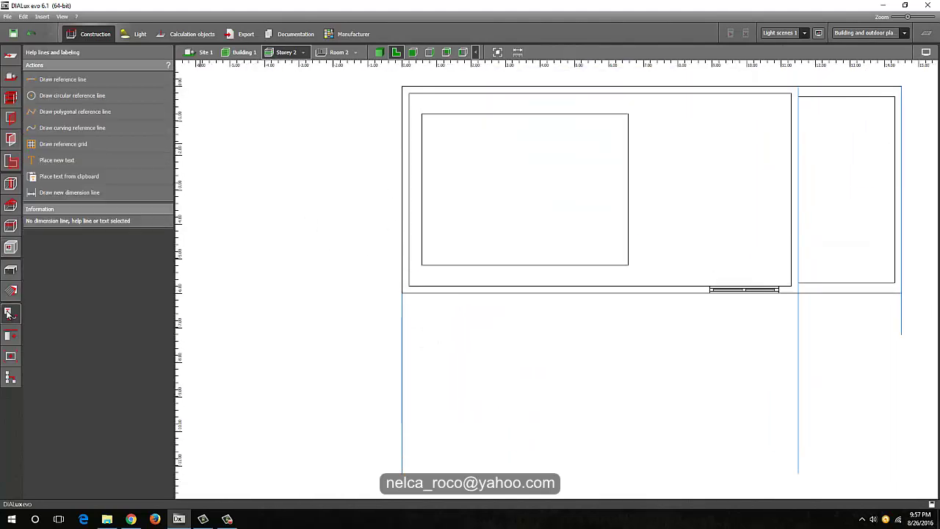
pyautogui.click(81, 79)
pyautogui.moveTo(360, 129); pyautogui.dragTo(361, 156, button='middle')
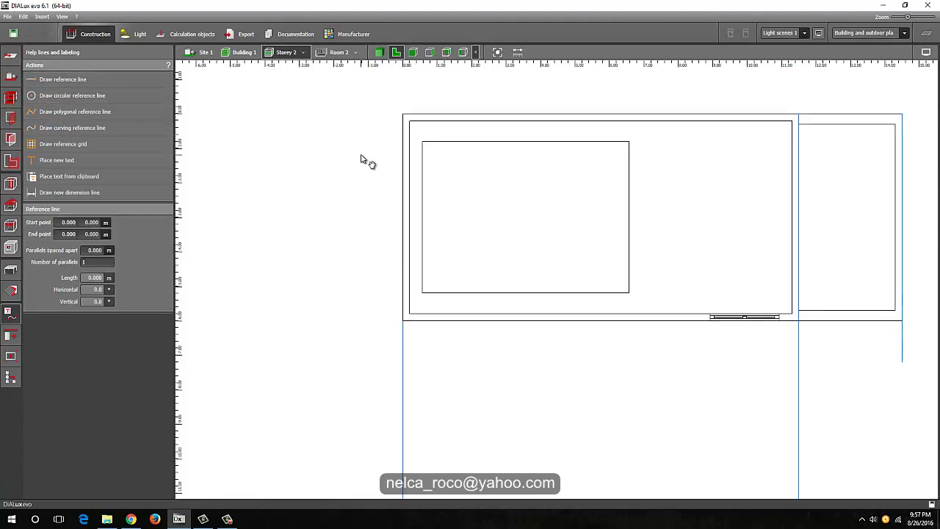
pyautogui.click(403, 375)
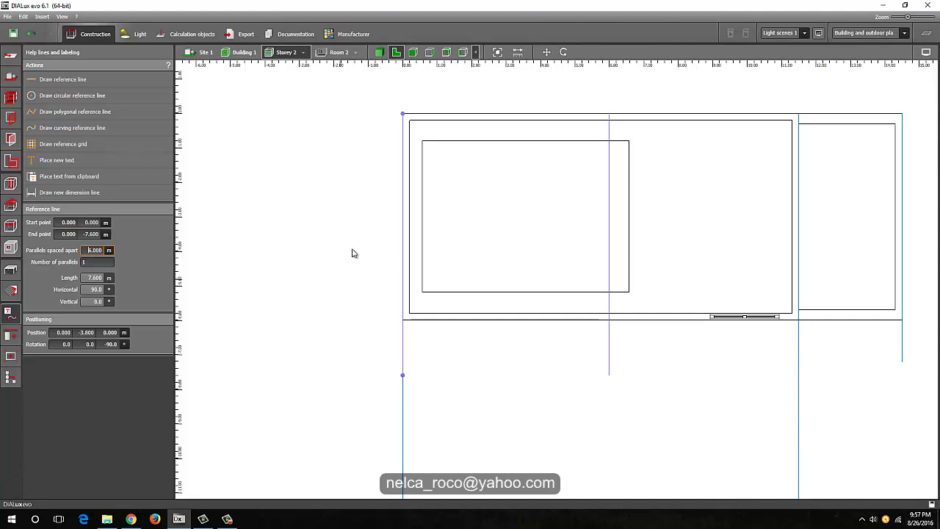
pyautogui.press('Escape')
# Stretch the cutout's four corners to the inner walls and the 6 m reference line, from X 0.2, Y -0.2 m to X 5.985, Y -5.8 m
pyautogui.click(10, 247)
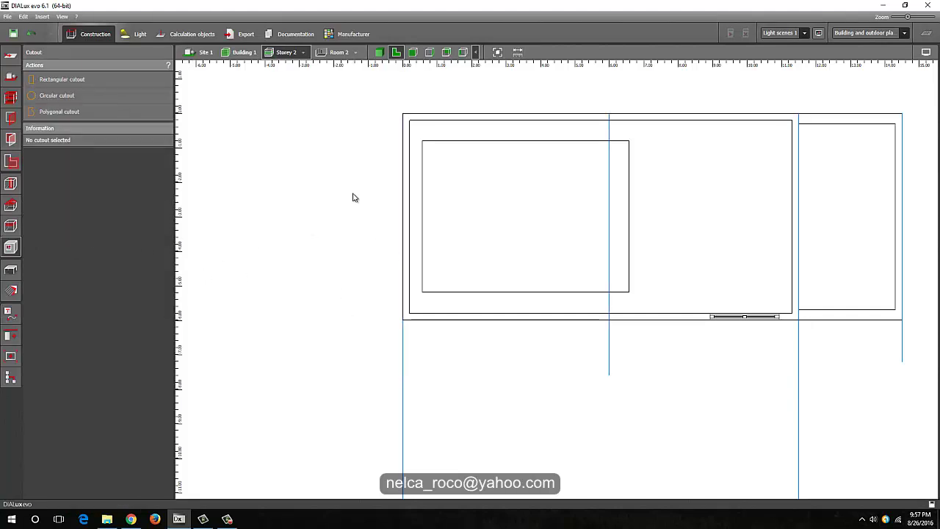
pyautogui.click(425, 230)
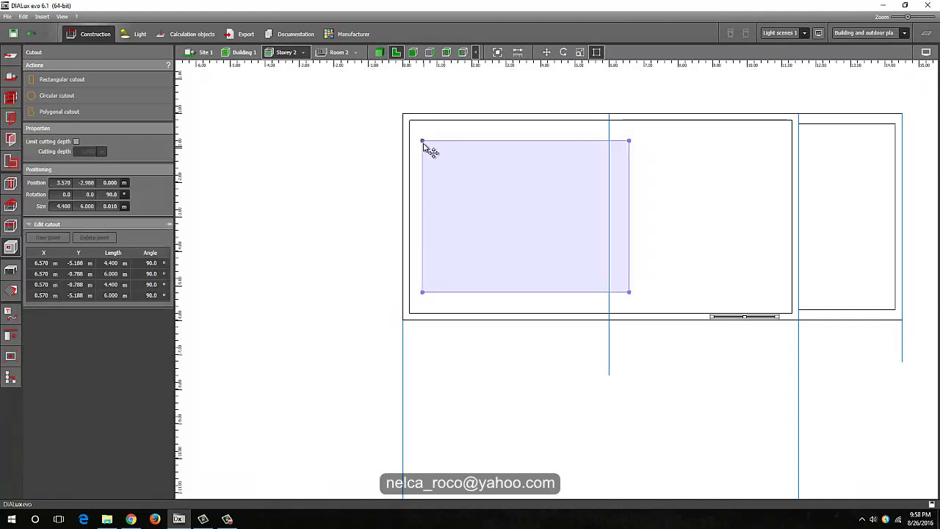
pyautogui.moveTo(423, 141); pyautogui.dragTo(410, 120)
pyautogui.click(423, 292)
pyautogui.moveTo(423, 294); pyautogui.dragTo(410, 314)
pyautogui.moveTo(636, 149); pyautogui.dragTo(609, 122)
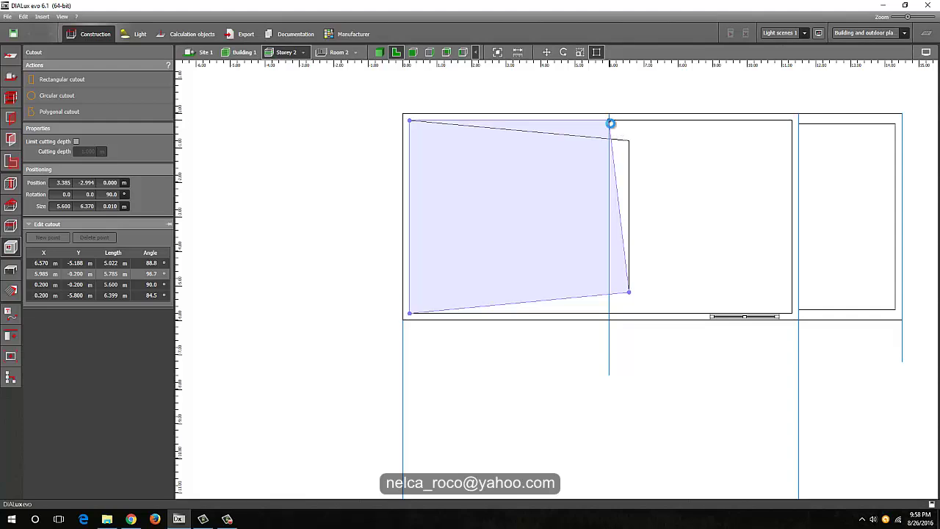
pyautogui.moveTo(638, 296); pyautogui.dragTo(617, 322)
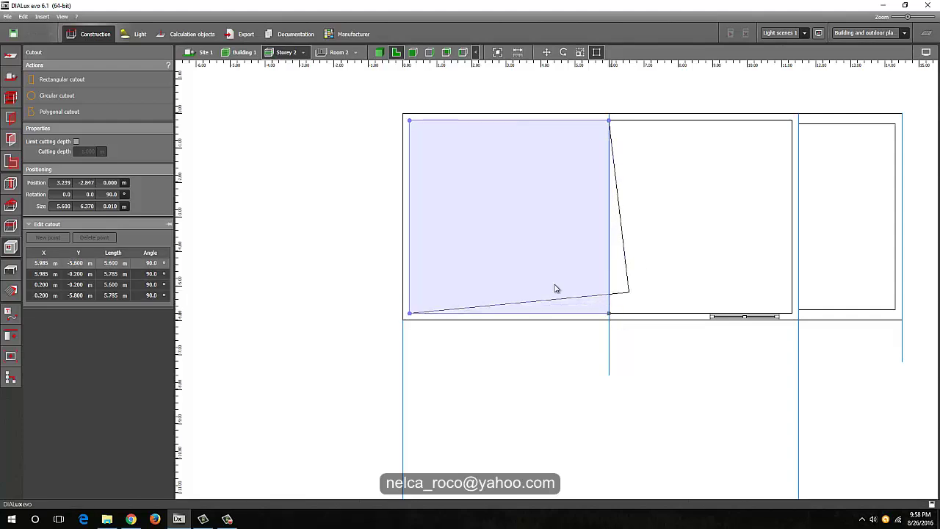
# Examine Storey 2's floor cutout in 3D, from the storey itself and from inside Building 1
pyautogui.click(378, 52)
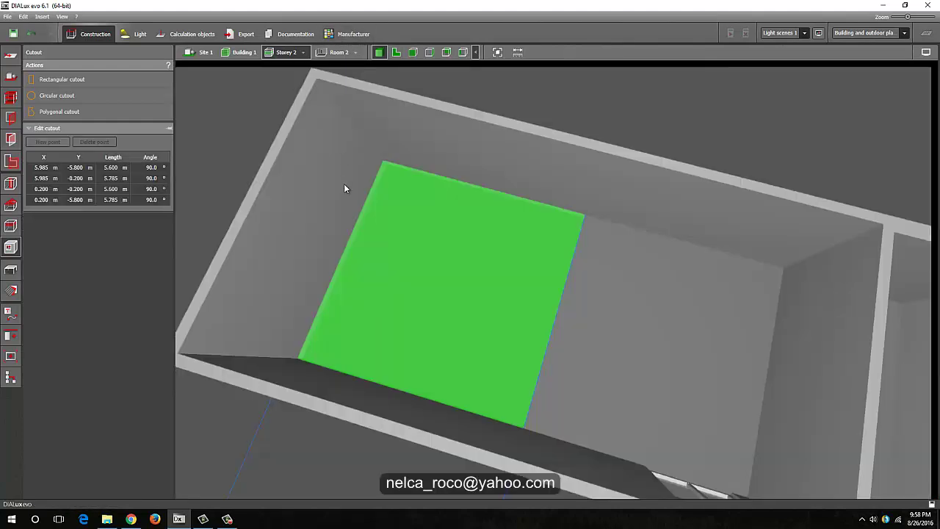
pyautogui.click(11, 268)
pyautogui.moveTo(292, 314); pyautogui.dragTo(259, 146, button='right')
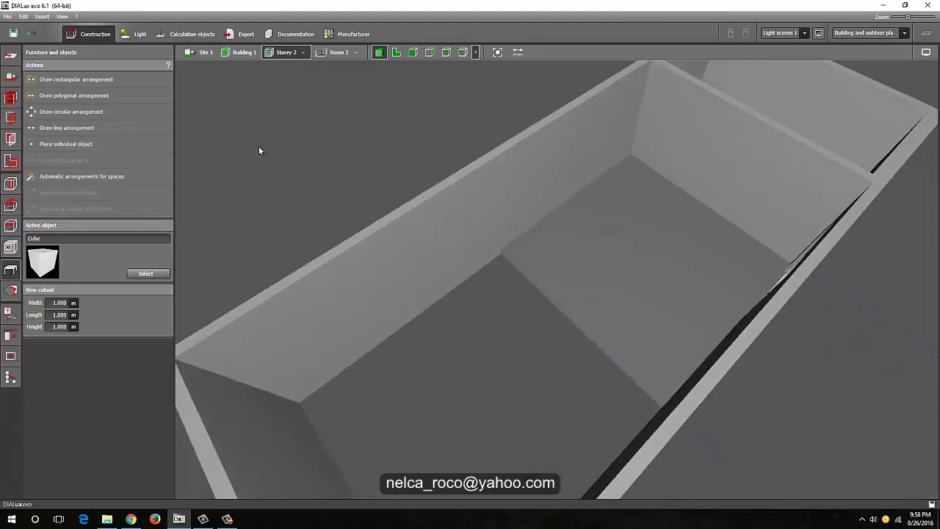
pyautogui.moveTo(254, 83); pyautogui.dragTo(599, 445, button='right')
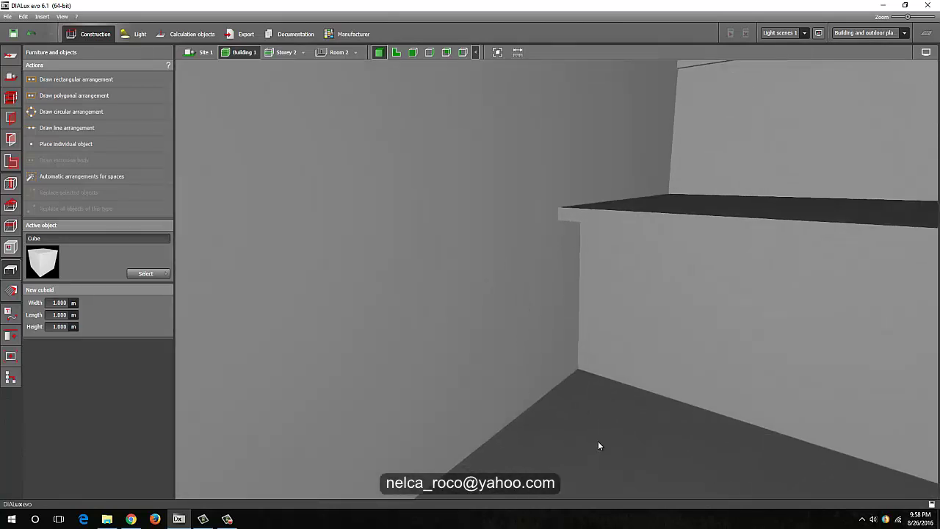
# Colour the sunken floor green and the side extension's floor yellow-green (RGB 152, 194, 21), following the e-mailed sketch
pyautogui.click(11, 291)
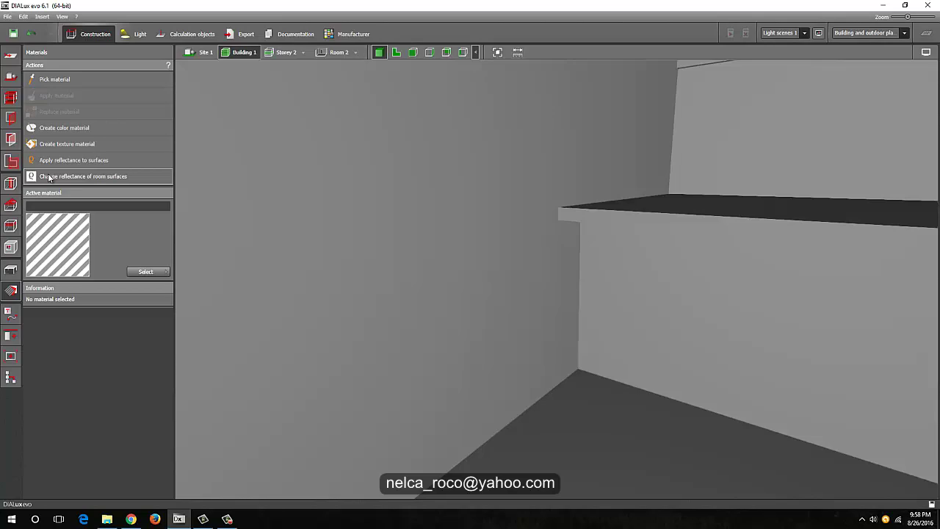
pyautogui.click(131, 518)
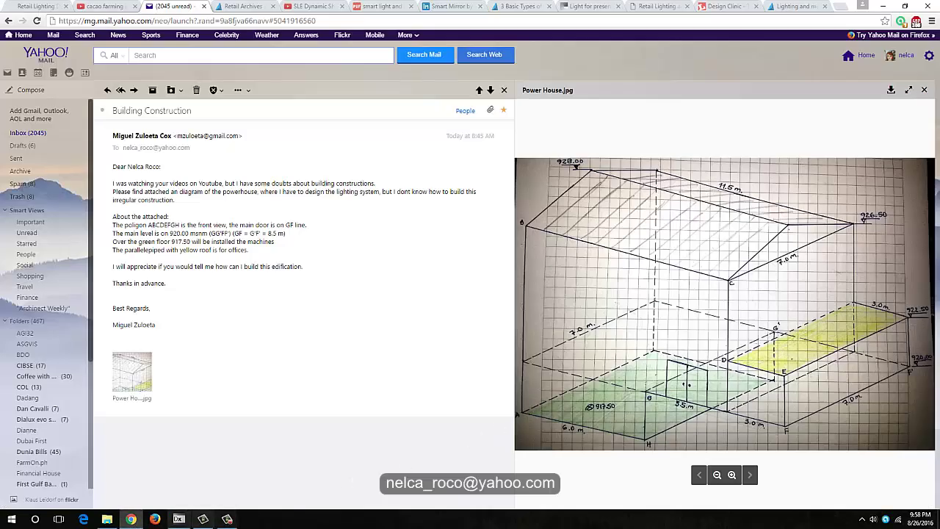
pyautogui.click(180, 519)
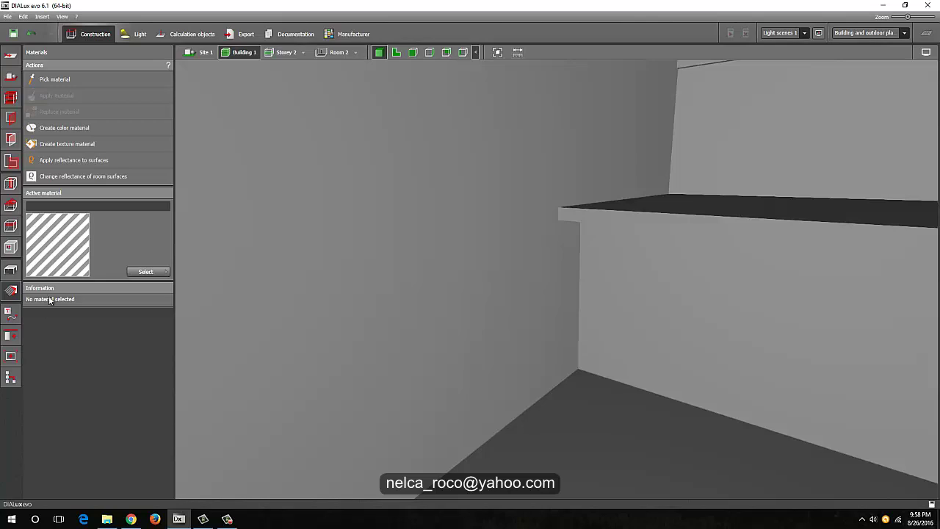
pyautogui.click(147, 271)
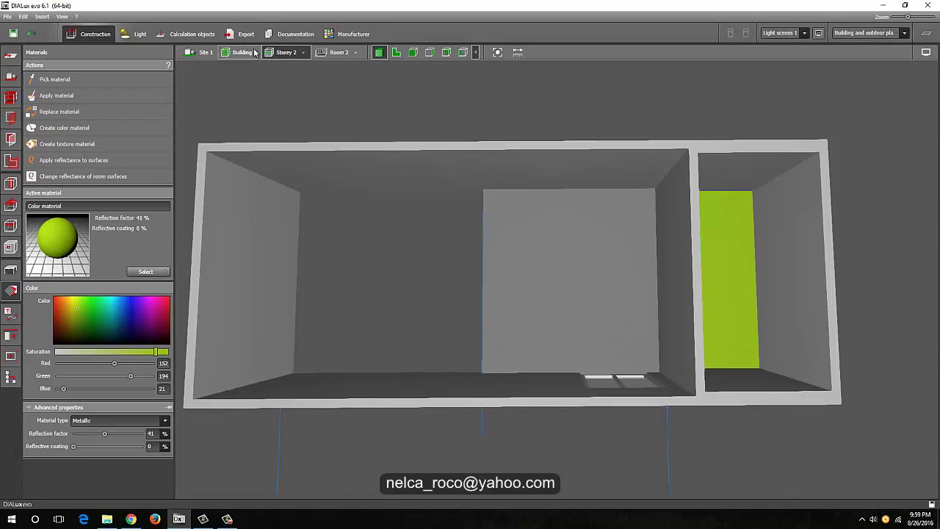
# Examine Building 1's interior in 3D around the green sunken floor, the main level, the door and the end wall
pyautogui.click(254, 53)
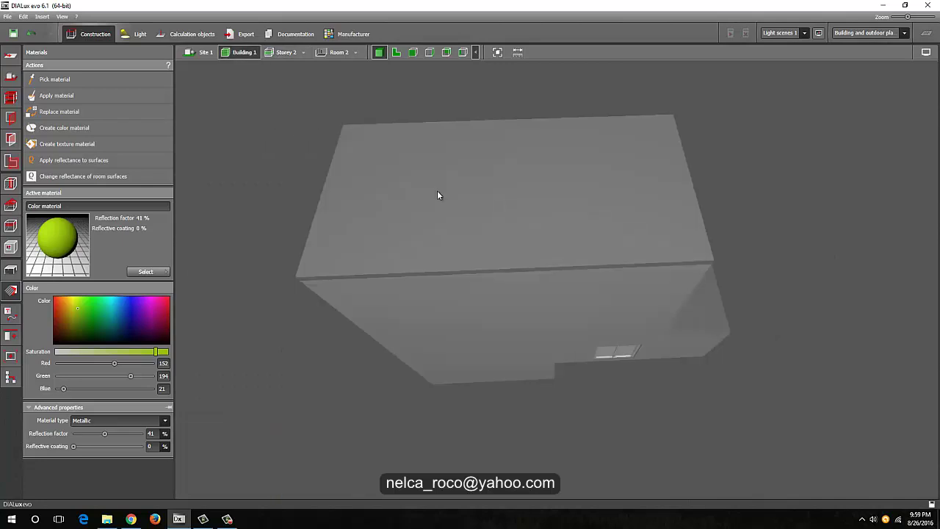
pyautogui.scroll(5, 461, 285)
pyautogui.moveTo(420, 247); pyautogui.dragTo(368, 260, button='middle')
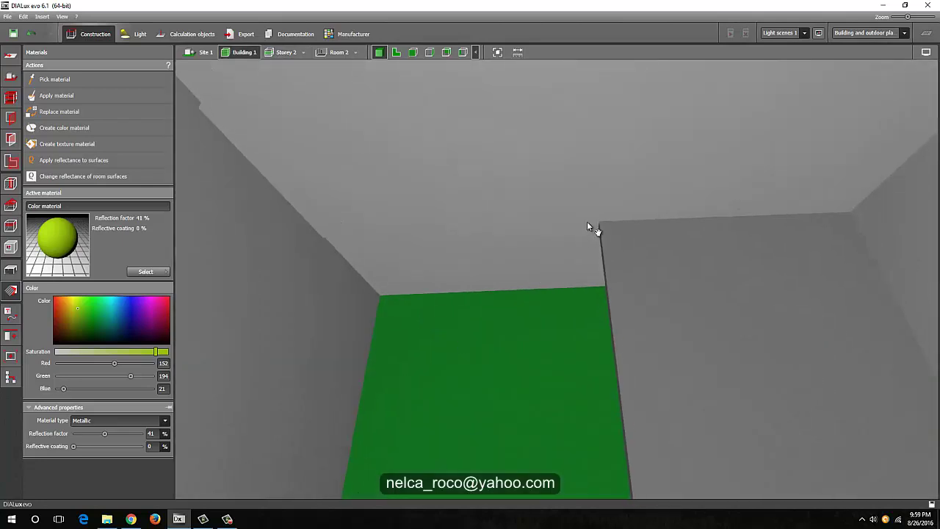
pyautogui.scroll(-3, 587, 224)
pyautogui.moveTo(539, 285); pyautogui.dragTo(525, 92, button='right')
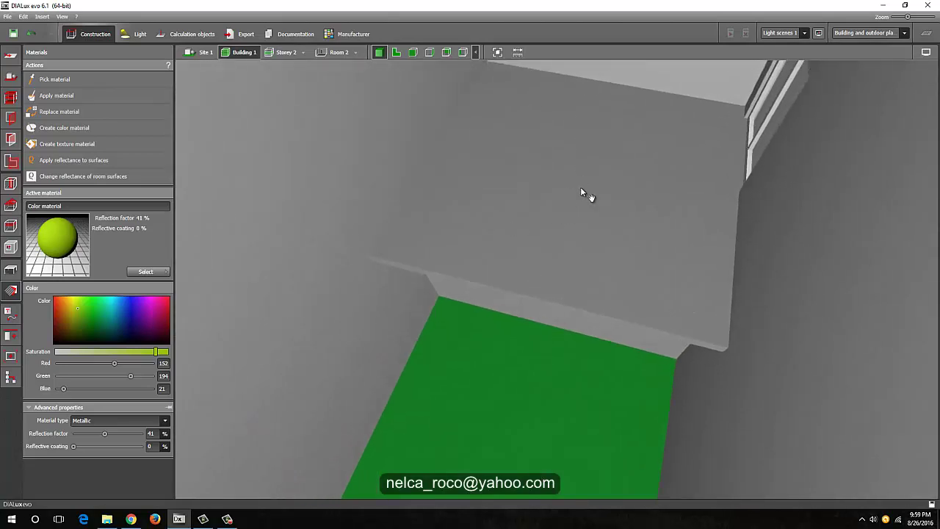
pyautogui.moveTo(581, 193); pyautogui.dragTo(592, 134, button='right')
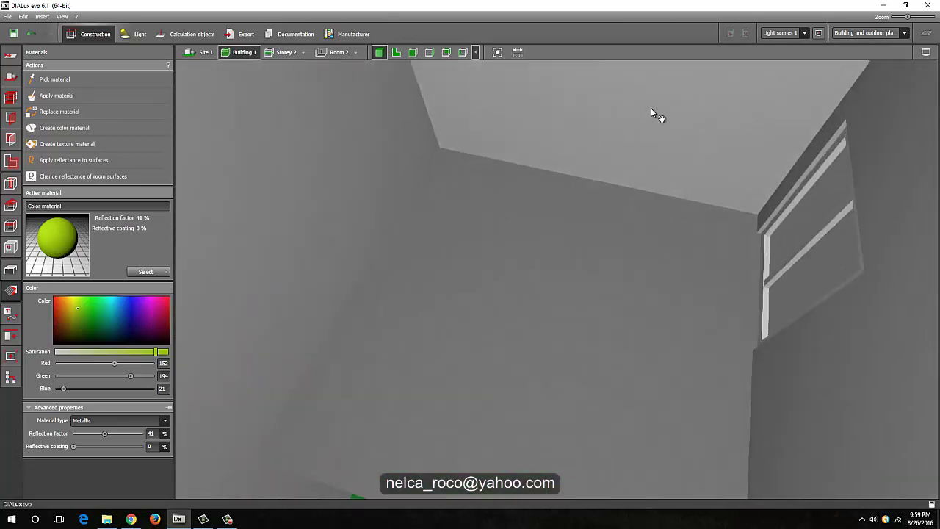
pyautogui.moveTo(650, 110); pyautogui.dragTo(562, 123, button='right')
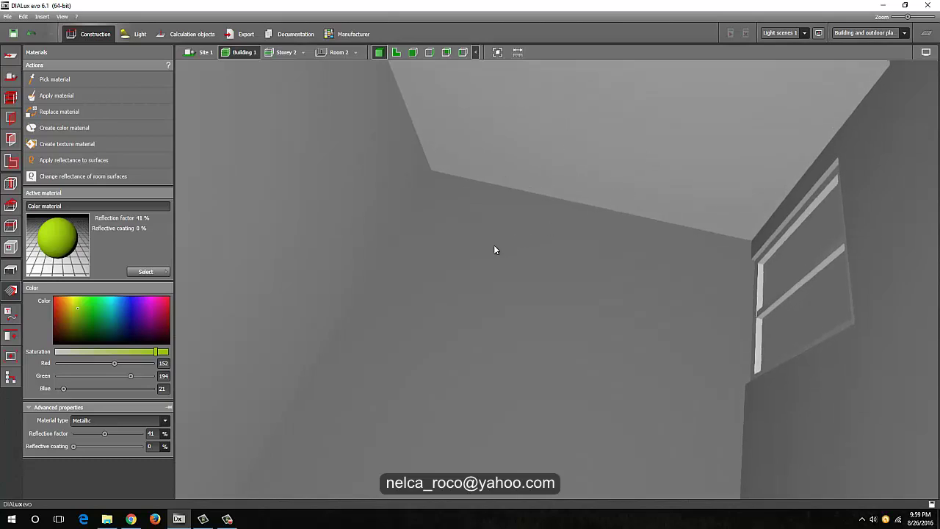
pyautogui.moveTo(360, 246); pyautogui.dragTo(502, 195, button='right')
# Draw a rectangular cutout about 4.6 by 1.7 m on Storey 2's partition wall between the main room and the side extension
pyautogui.click(10, 248)
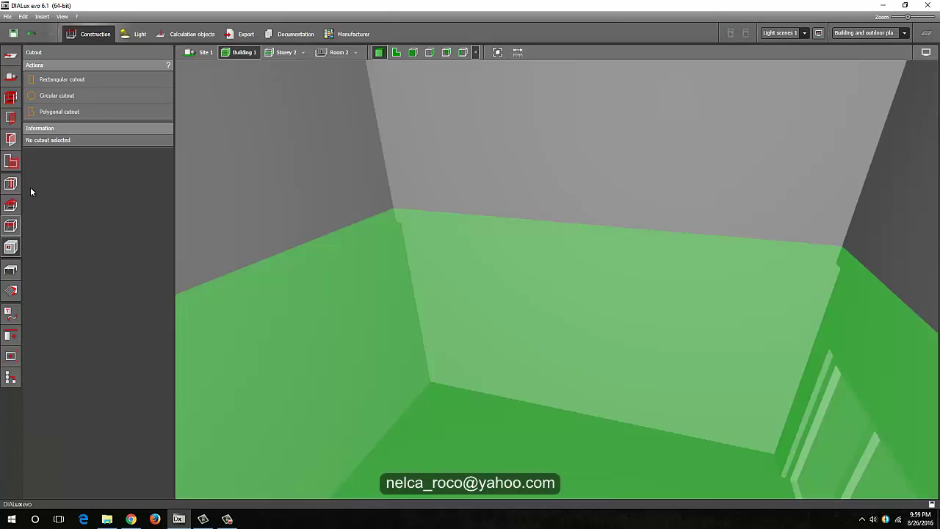
pyautogui.moveTo(380, 315); pyautogui.dragTo(441, 382, button='right')
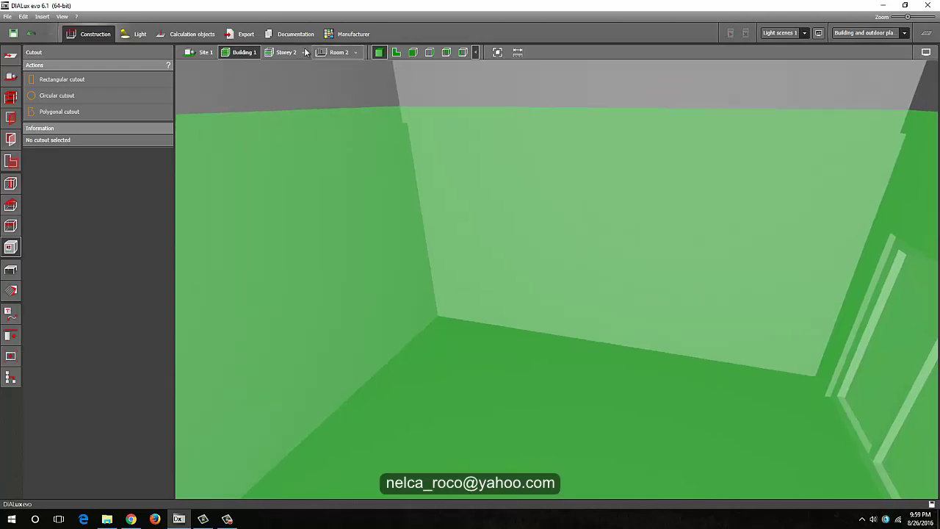
pyautogui.click(496, 50)
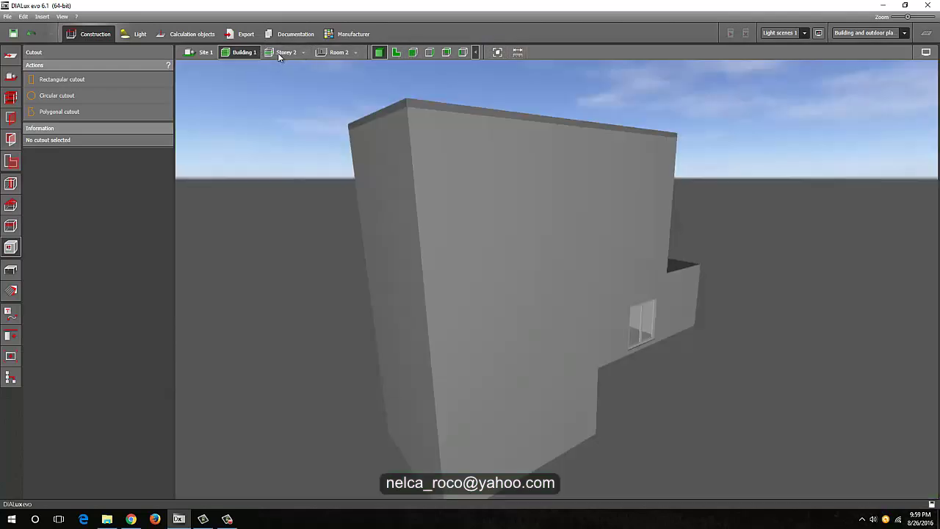
pyautogui.click(294, 53)
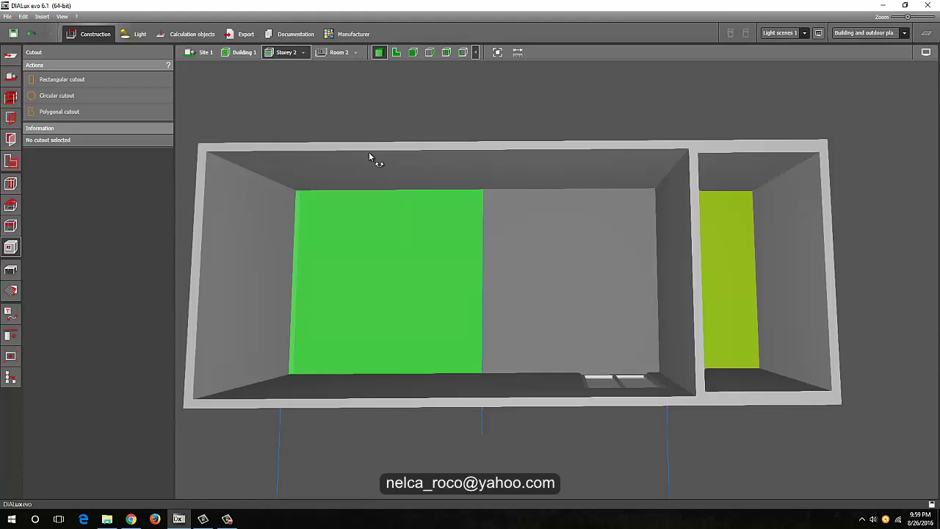
pyautogui.moveTo(369, 152); pyautogui.dragTo(450, 107, button='right')
pyautogui.scroll(3, 450, 106)
pyautogui.moveTo(405, 222); pyautogui.dragTo(380, 195, button='right')
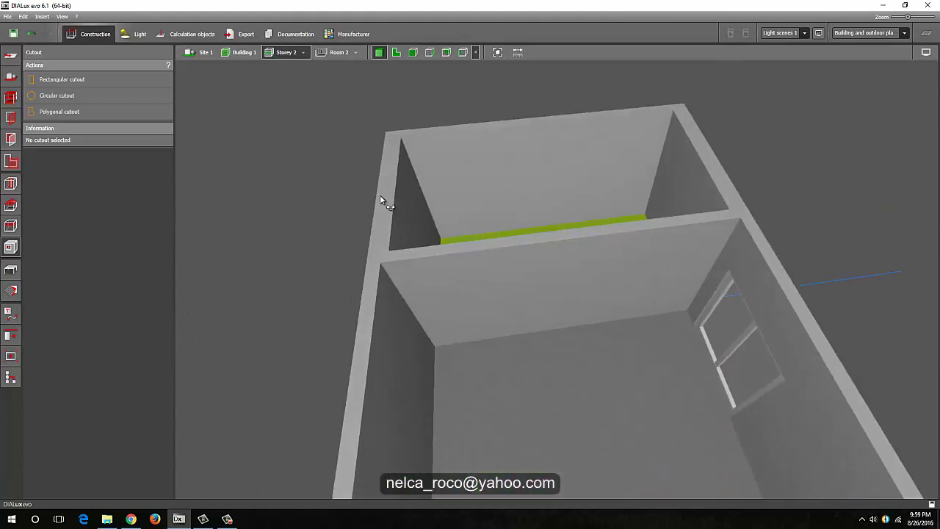
pyautogui.click(73, 81)
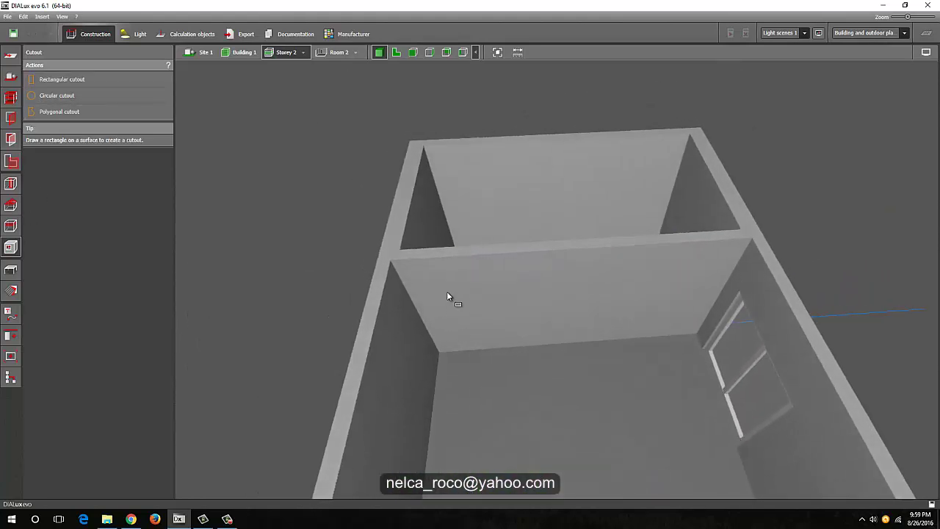
pyautogui.click(694, 316)
pyautogui.moveTo(263, 325); pyautogui.dragTo(237, 259, button='middle')
# Stretch the wall cutout's four corners in the side elevation to nearly the whole partition, 5.4 by 2.8 m
pyautogui.click(416, 53)
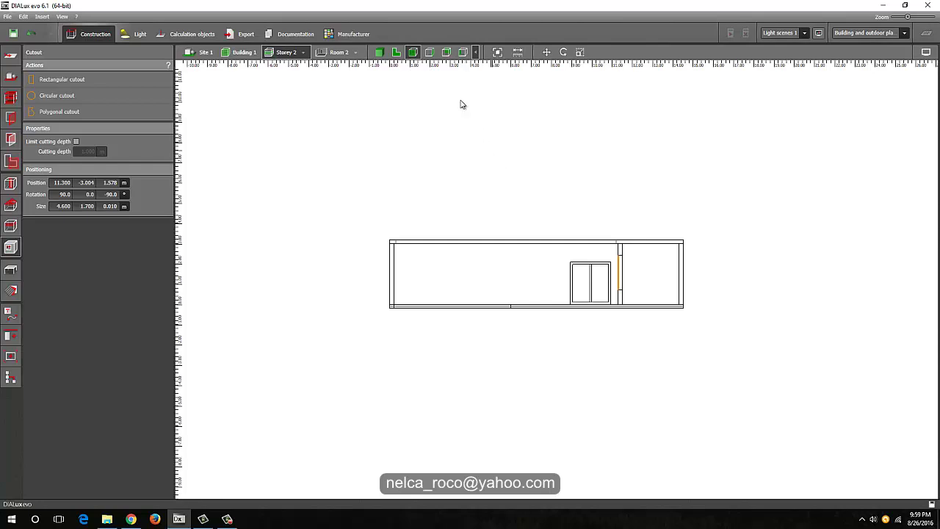
pyautogui.click(431, 54)
pyautogui.scroll(-2, 558, 227)
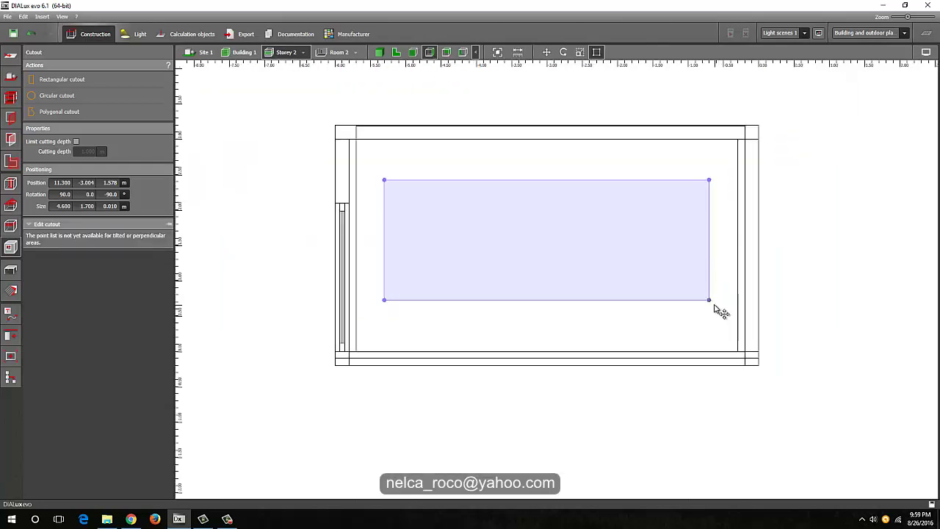
pyautogui.moveTo(710, 300); pyautogui.dragTo(737, 342)
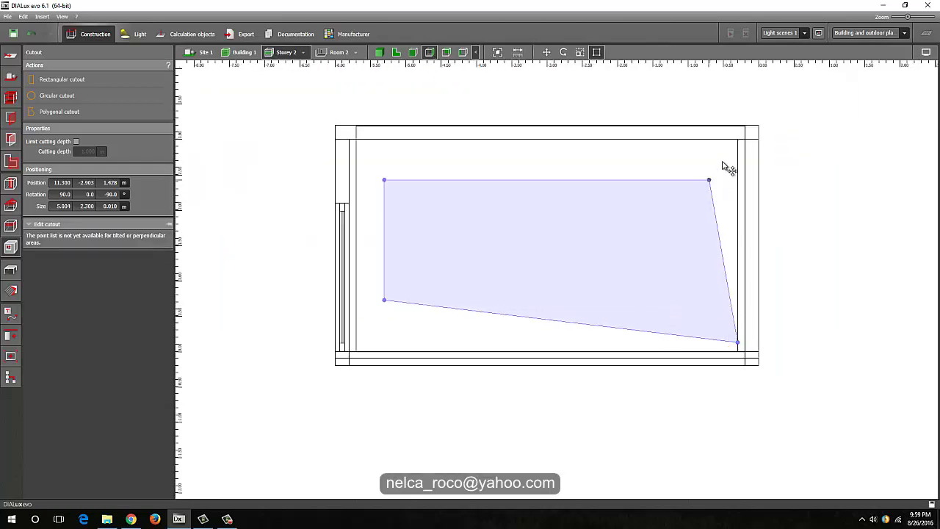
pyautogui.moveTo(709, 180); pyautogui.dragTo(738, 144)
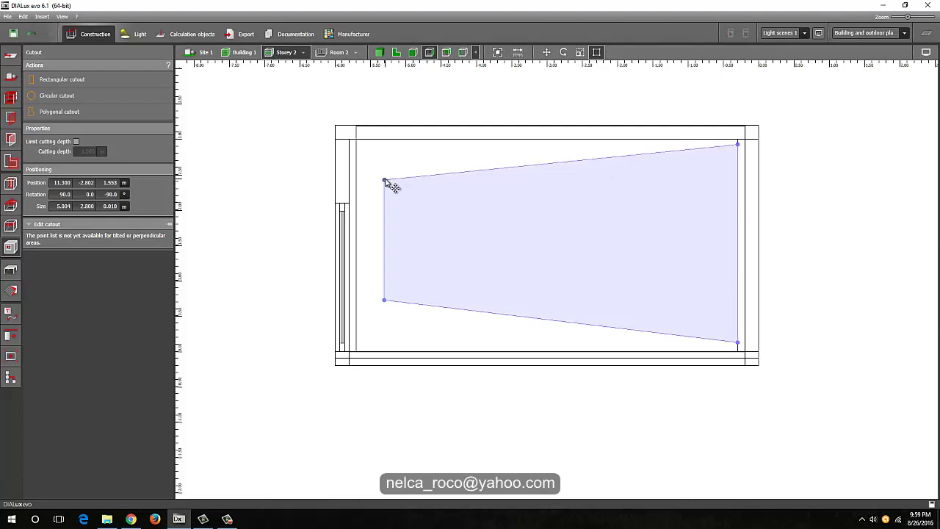
pyautogui.moveTo(385, 180); pyautogui.dragTo(356, 144)
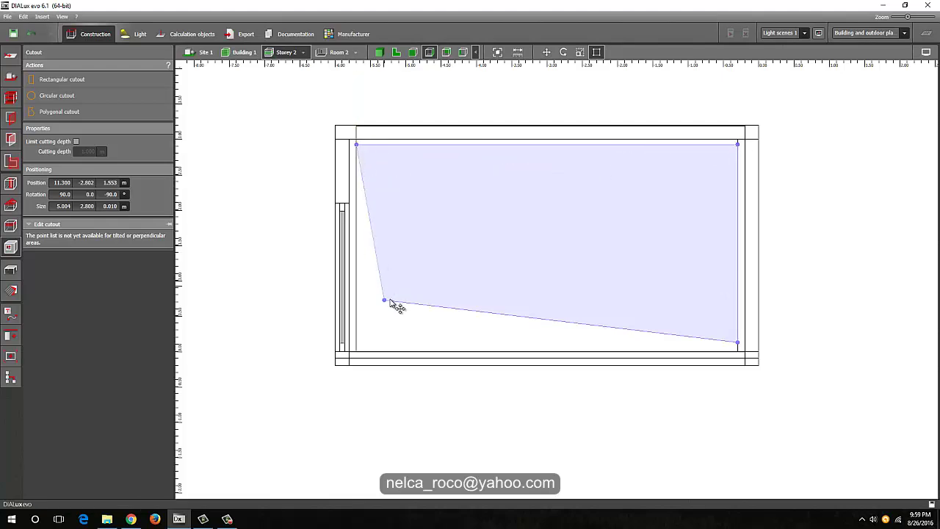
pyautogui.moveTo(390, 301); pyautogui.dragTo(374, 357)
pyautogui.scroll(5, 506, 380)
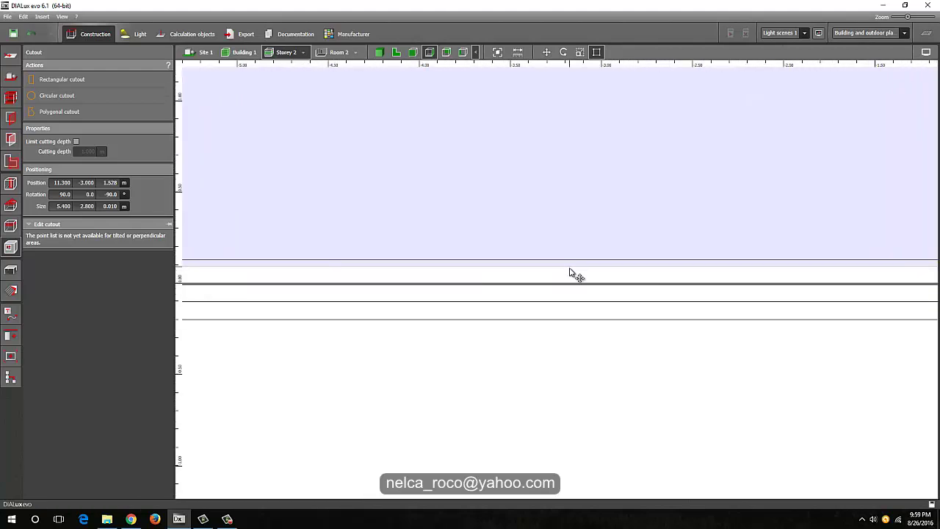
pyautogui.scroll(-6, 568, 273)
pyautogui.click(325, 214)
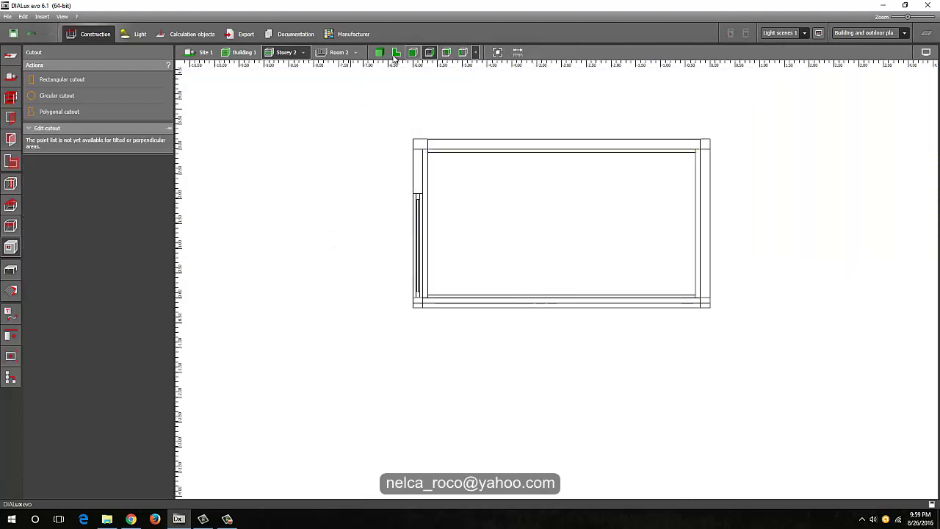
# Examine the opening between the main room and the side extension in 3D within Storey 2, and return to Building 1
pyautogui.click(378, 52)
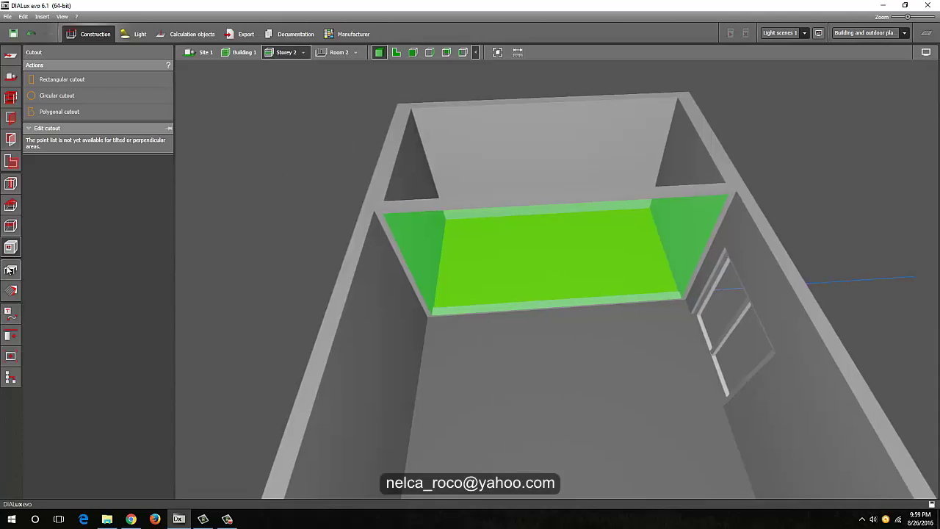
pyautogui.click(9, 269)
pyautogui.moveTo(264, 321); pyautogui.dragTo(249, 315, button='right')
pyautogui.moveTo(523, 214); pyautogui.dragTo(591, 136, button='middle')
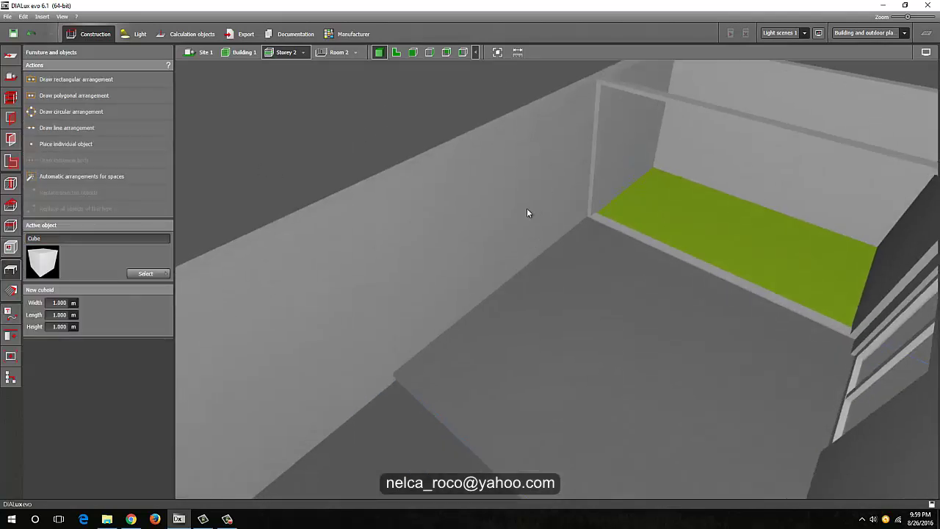
pyautogui.click(245, 53)
pyautogui.scroll(6, 411, 324)
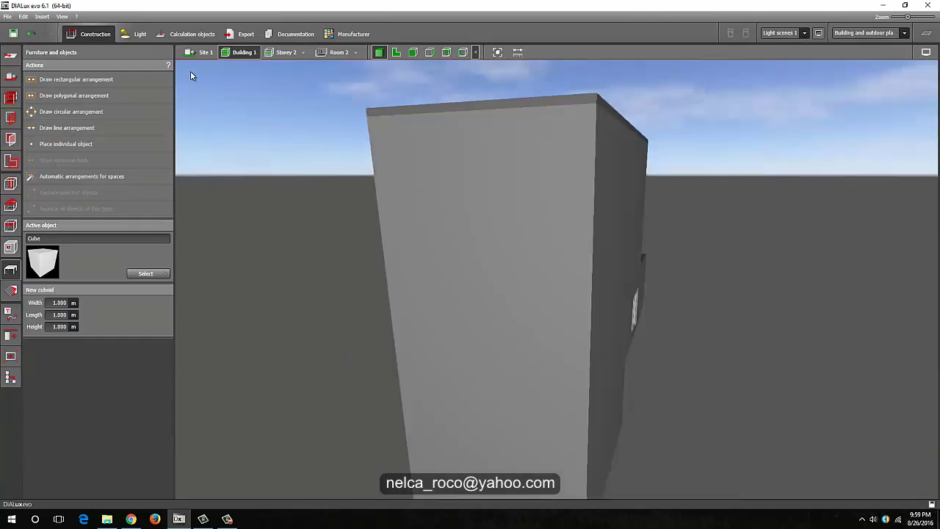
# Show the whole site in 3D and cover the ground around the building with the Grass material
pyautogui.click(205, 52)
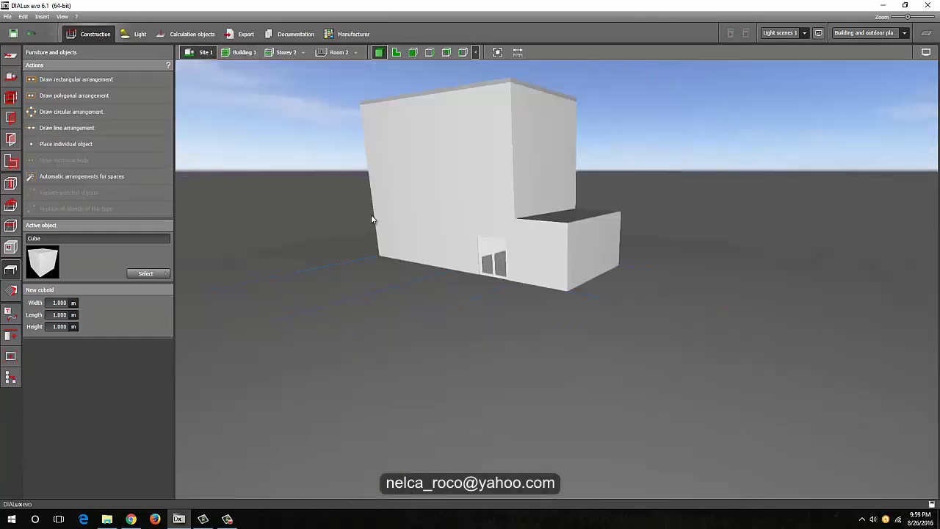
pyautogui.moveTo(351, 276); pyautogui.dragTo(355, 175, button='right')
pyautogui.moveTo(393, 253)
pyautogui.mouseDown(button='right')
pyautogui.moveTo(487, 245)
pyautogui.moveTo(431, 245)
pyautogui.moveTo(487, 182)
pyautogui.moveTo(486, 208)
pyautogui.moveTo(397, 241)
pyautogui.mouseUp(button='right')
pyautogui.moveTo(407, 212); pyautogui.dragTo(395, 323, button='middle')
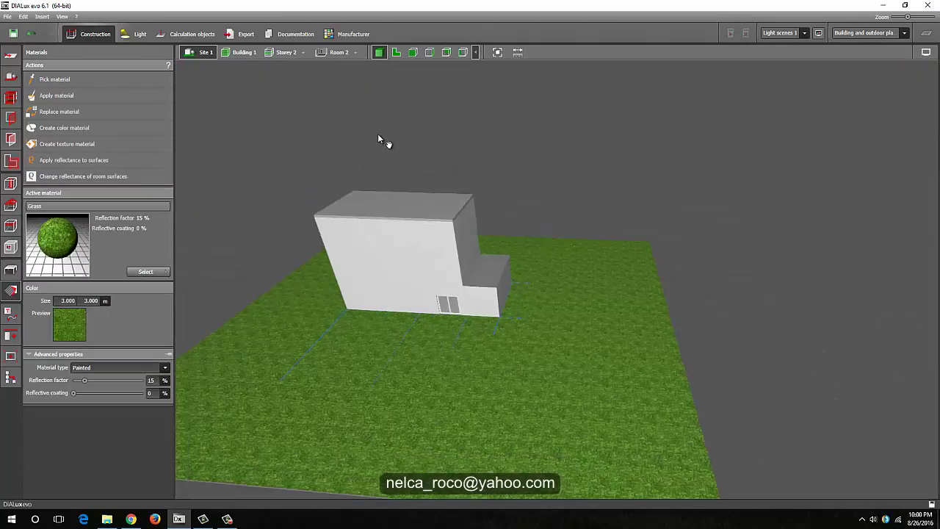
# Examine the powerhouse's exterior on the grass, from the long facade to the main door and the side extension
pyautogui.moveTo(382, 141); pyautogui.dragTo(355, 269, button='right')
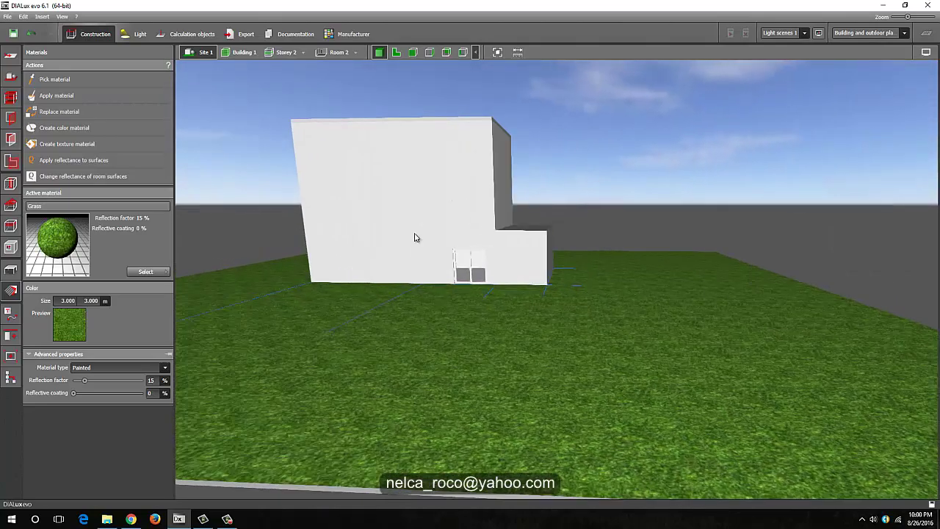
pyautogui.scroll(3, 415, 234)
pyautogui.moveTo(407, 256); pyautogui.dragTo(419, 302, button='middle')
pyautogui.moveTo(664, 421); pyautogui.dragTo(524, 370, button='right')
pyautogui.scroll(3, 463, 352)
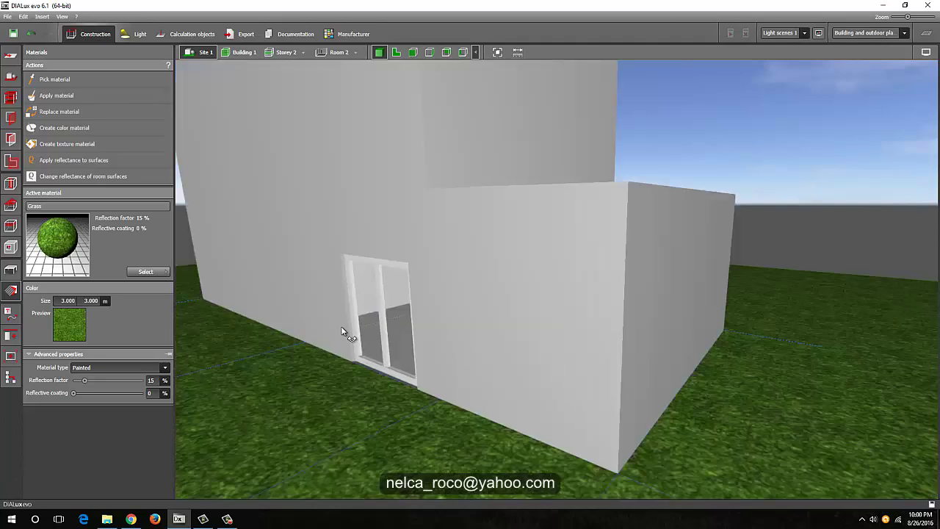
pyautogui.moveTo(342, 332); pyautogui.dragTo(289, 86, button='right')
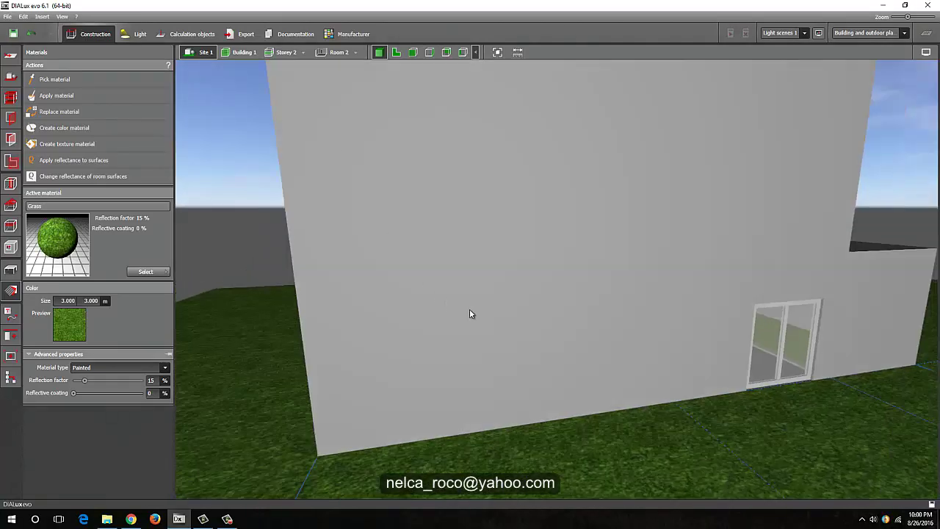
# Examine the interior in 3D, covering the side extension's opening, the main level's edge and the green sunken floor
pyautogui.moveTo(471, 314); pyautogui.dragTo(676, 235, button='right')
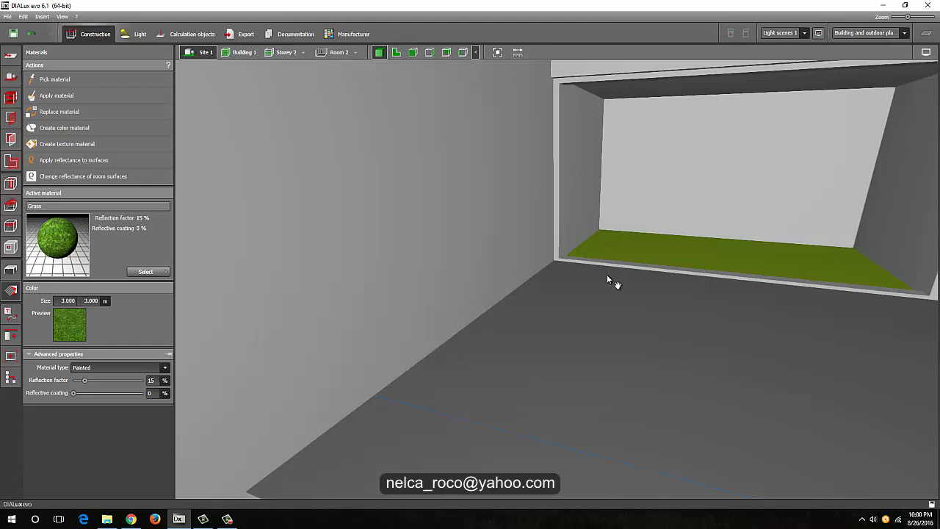
pyautogui.moveTo(607, 274); pyautogui.dragTo(472, 327, button='right')
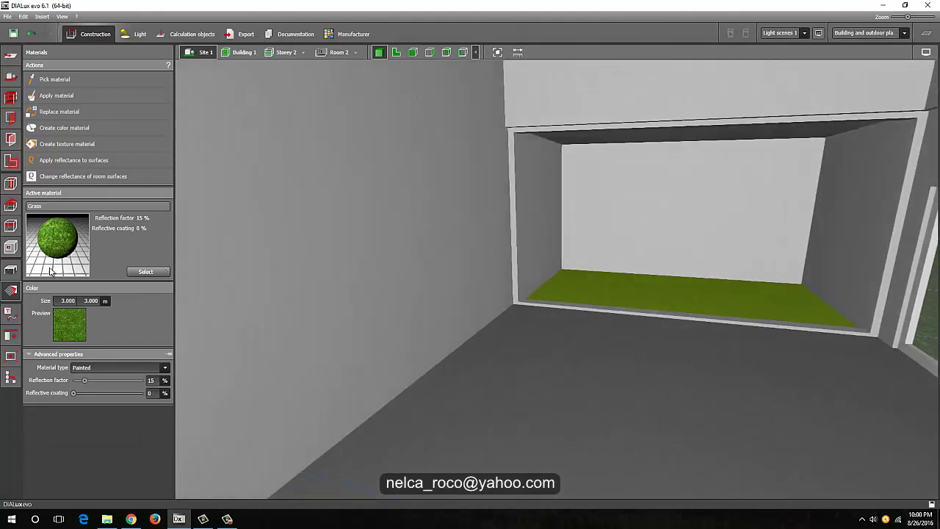
pyautogui.click(11, 247)
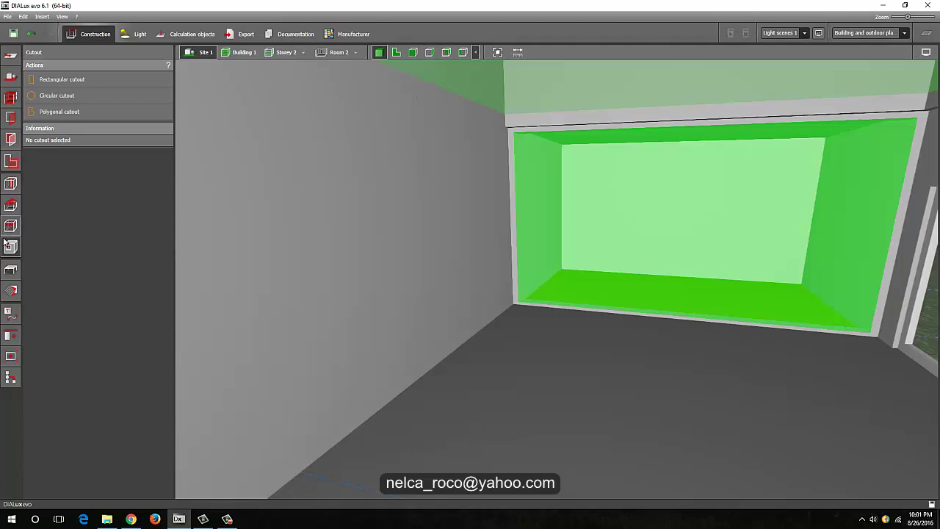
pyautogui.click(11, 270)
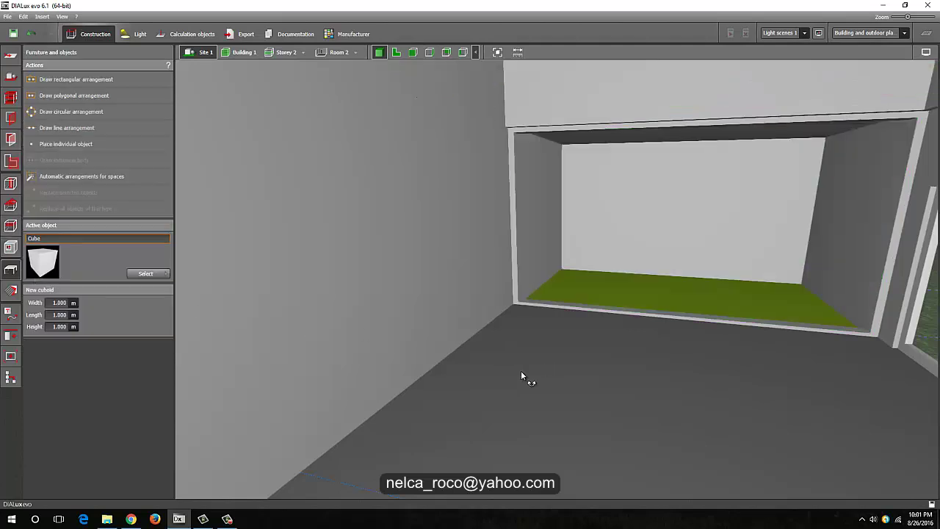
pyautogui.moveTo(521, 370); pyautogui.dragTo(527, 361, button='right')
pyautogui.moveTo(527, 362); pyautogui.dragTo(623, 360, button='middle')
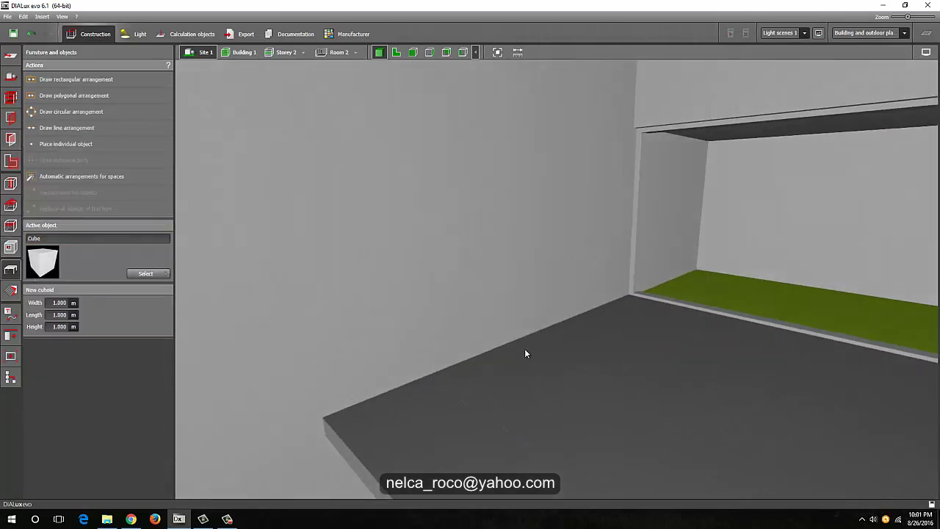
pyautogui.moveTo(526, 354); pyautogui.dragTo(594, 322, button='right')
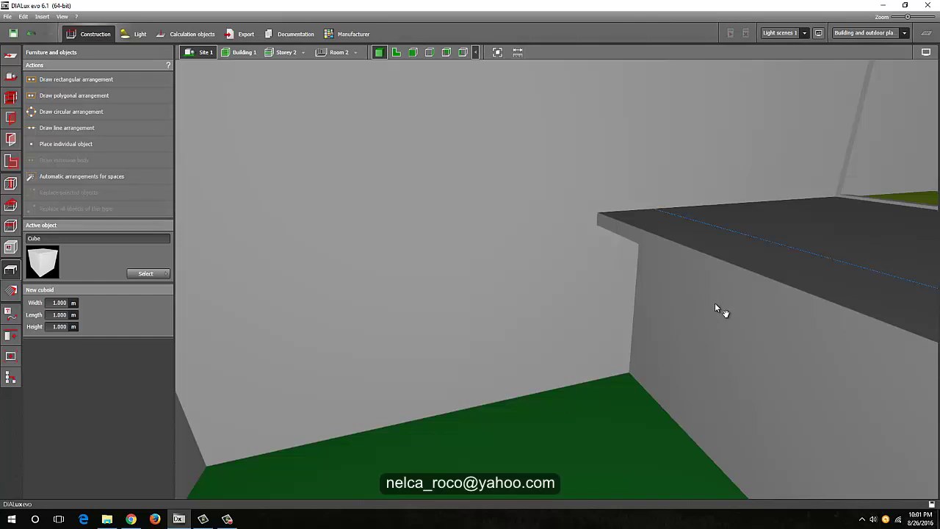
pyautogui.moveTo(716, 304); pyautogui.dragTo(702, 305, button='middle')
pyautogui.moveTo(742, 268); pyautogui.dragTo(655, 332, button='middle')
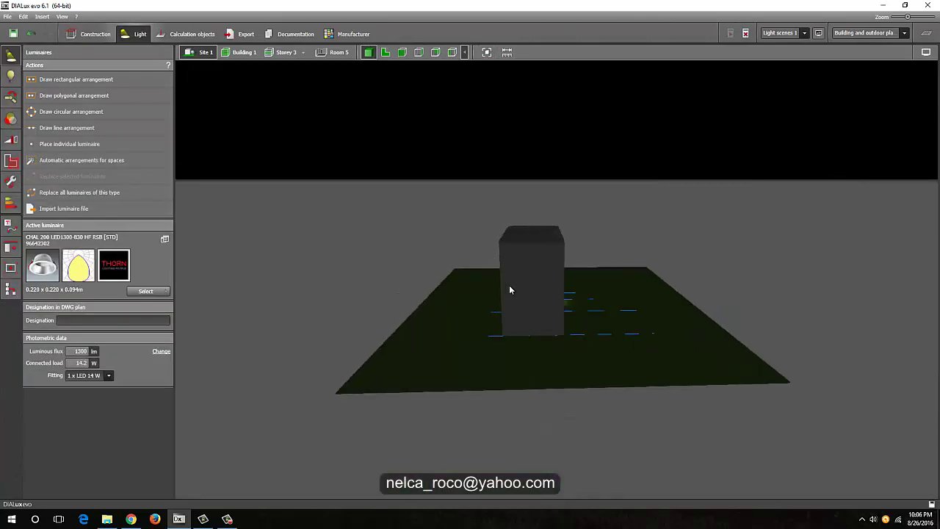
# Go inside the lit powerhouse, switch on the false-colour display and examine the light distribution on the main level and sunken floor
pyautogui.scroll(5, 541, 325)
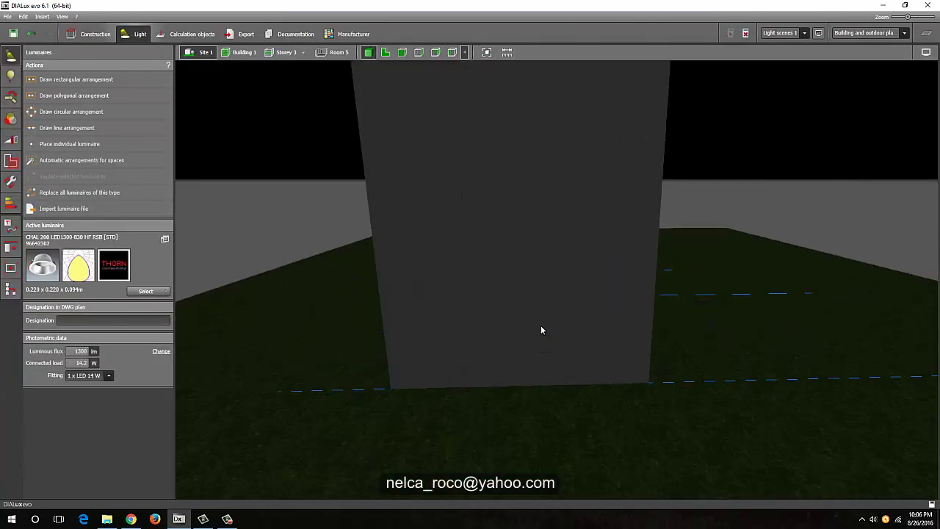
pyautogui.moveTo(454, 226); pyautogui.dragTo(468, 304, button='middle')
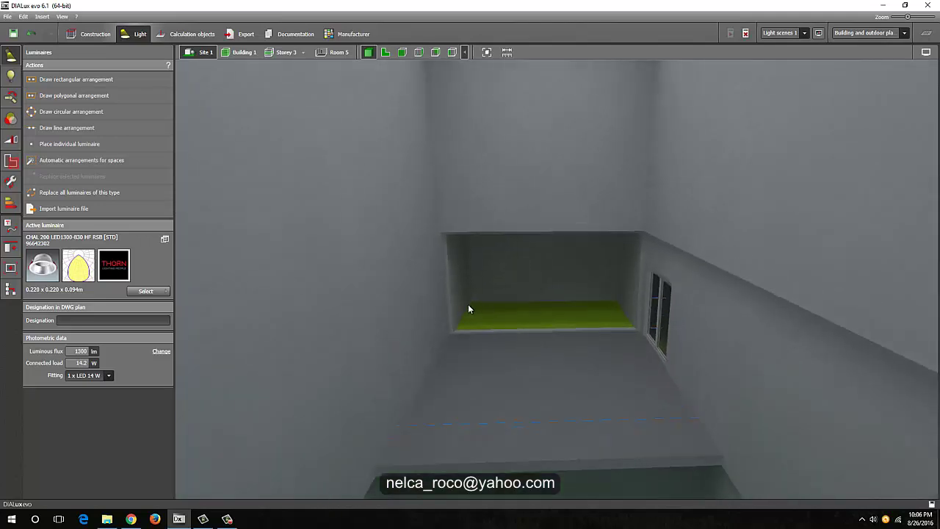
pyautogui.moveTo(469, 301); pyautogui.dragTo(599, 181, button='right')
pyautogui.moveTo(712, 404); pyautogui.dragTo(720, 242, button='right')
pyautogui.click(927, 53)
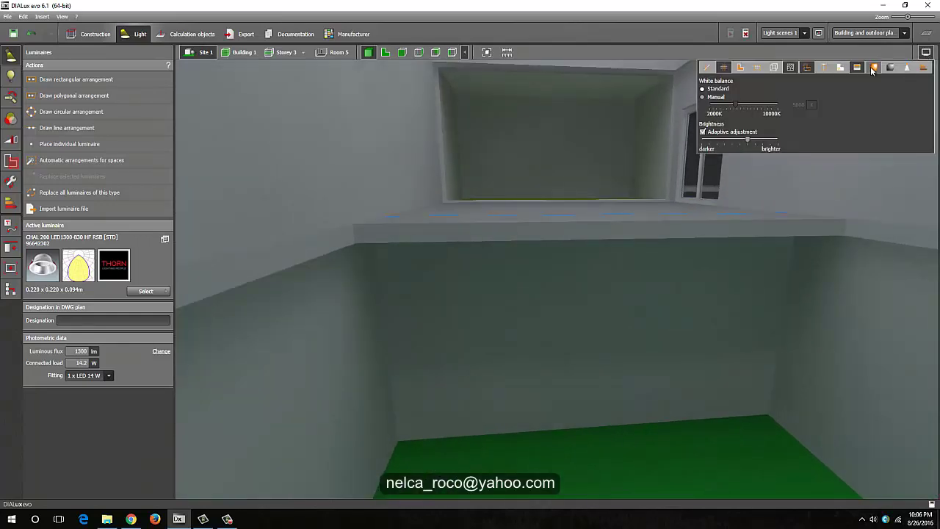
pyautogui.click(874, 66)
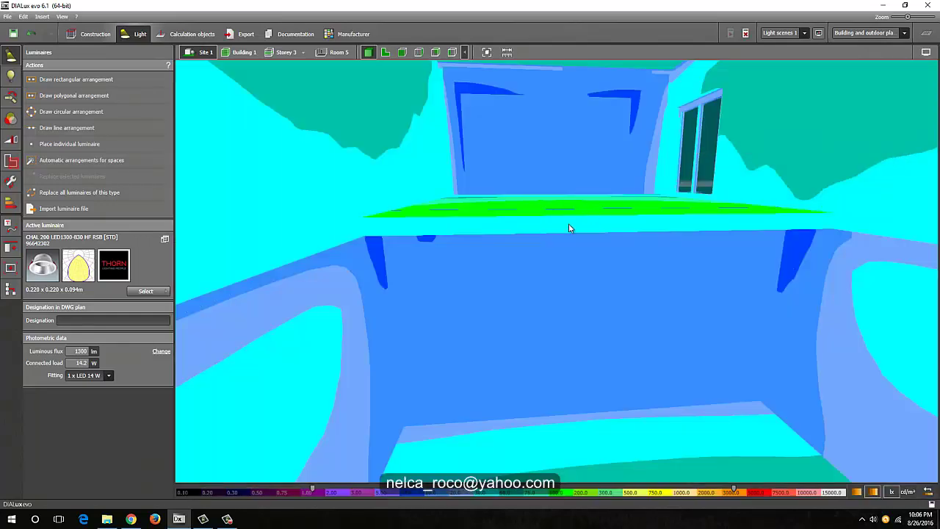
pyautogui.moveTo(615, 223); pyautogui.dragTo(795, 183, button='right')
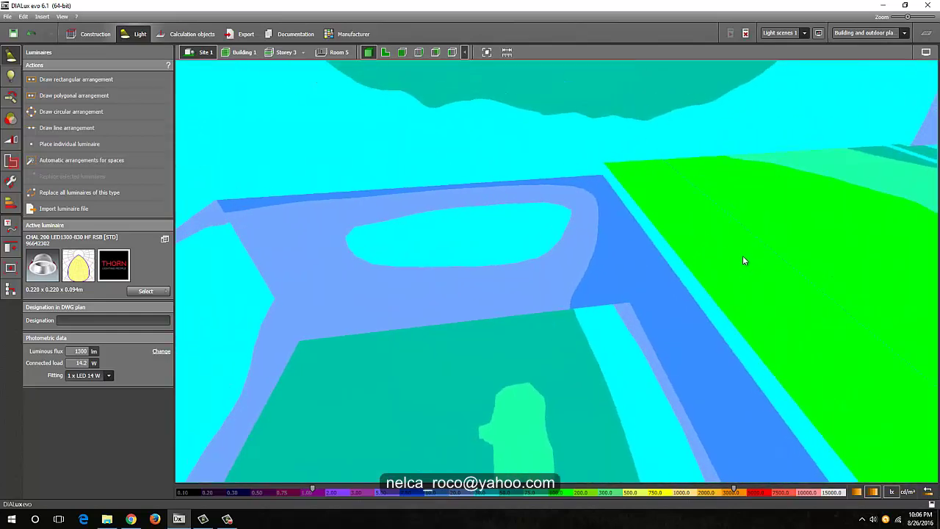
pyautogui.moveTo(677, 307); pyautogui.dragTo(624, 256, button='right')
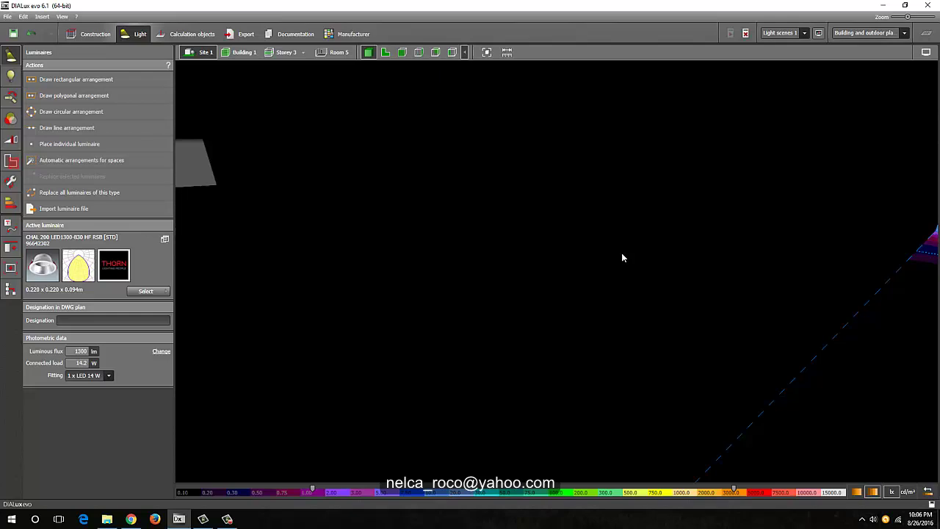
# Switch off the false-colour display and show the whole building from outside at night, facing the main door
pyautogui.click(926, 54)
pyautogui.click(873, 67)
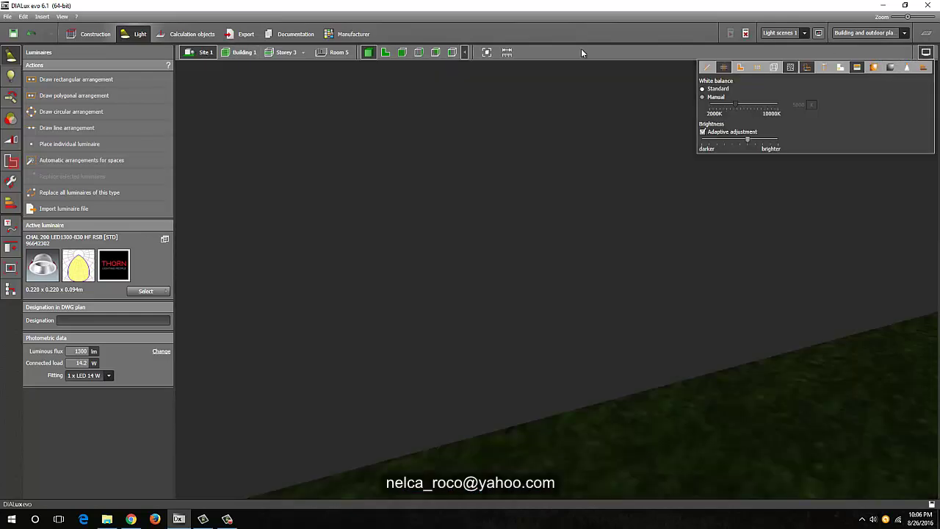
pyautogui.click(486, 52)
pyautogui.scroll(6, 526, 265)
pyautogui.moveTo(471, 260)
pyautogui.mouseDown(button='right')
pyautogui.moveTo(453, 238)
pyautogui.moveTo(436, 263)
pyautogui.moveTo(504, 233)
pyautogui.moveTo(529, 255)
pyautogui.moveTo(470, 258)
pyautogui.mouseUp(button='right')
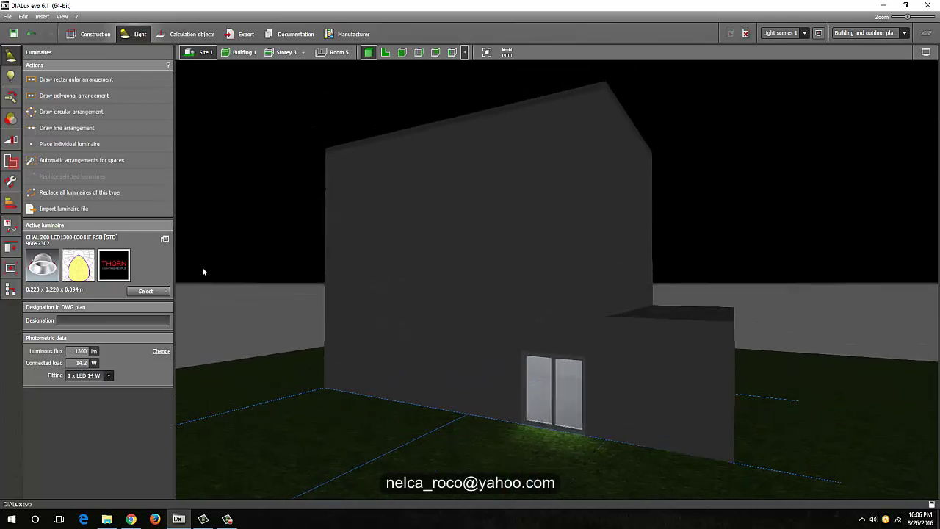
# Check the building's structure and ceiling luminaires in wireframe, and return to the solid display
pyautogui.click(926, 53)
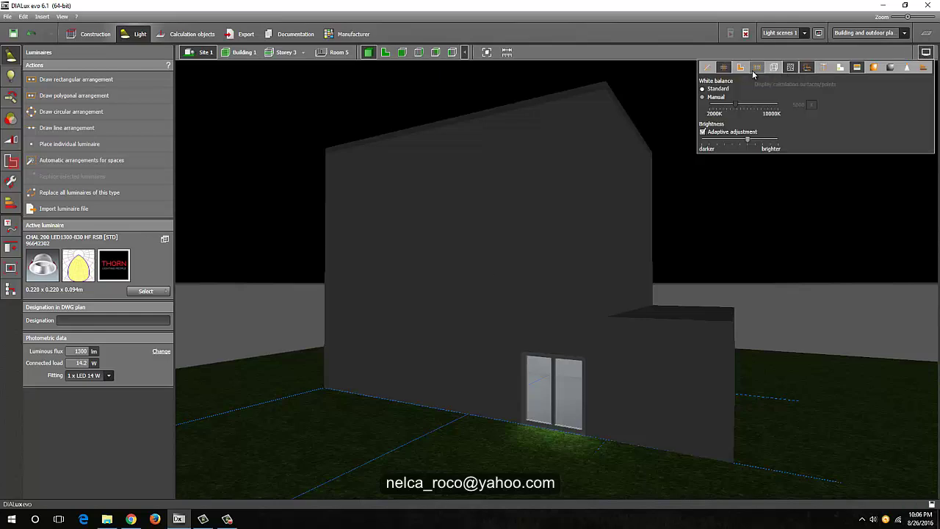
pyautogui.click(774, 67)
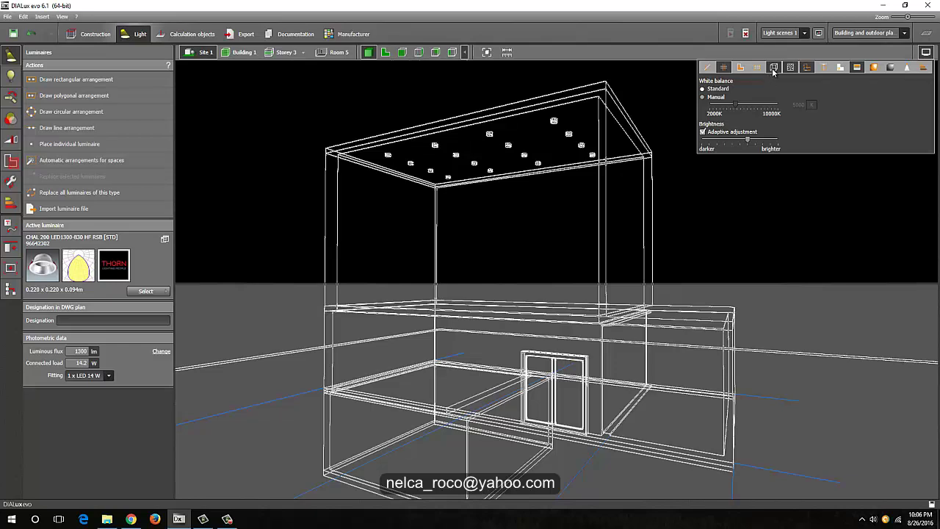
pyautogui.click(773, 67)
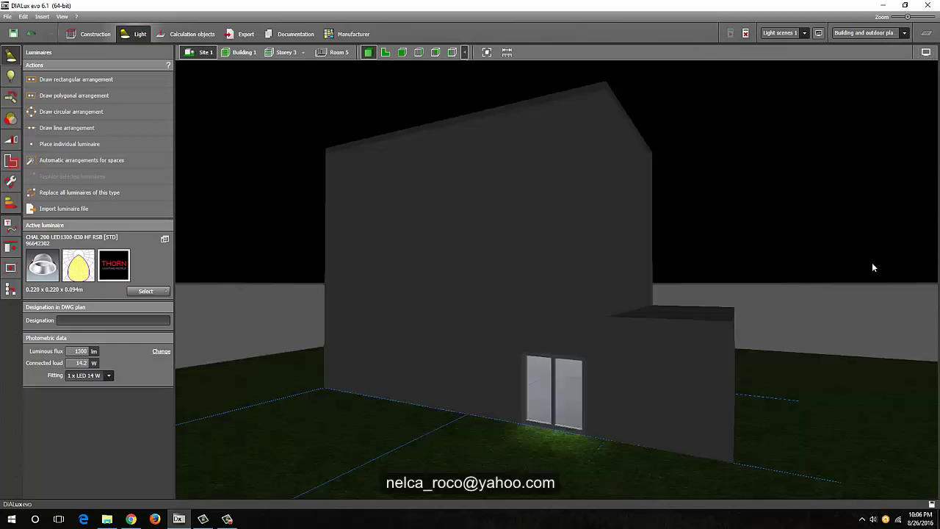